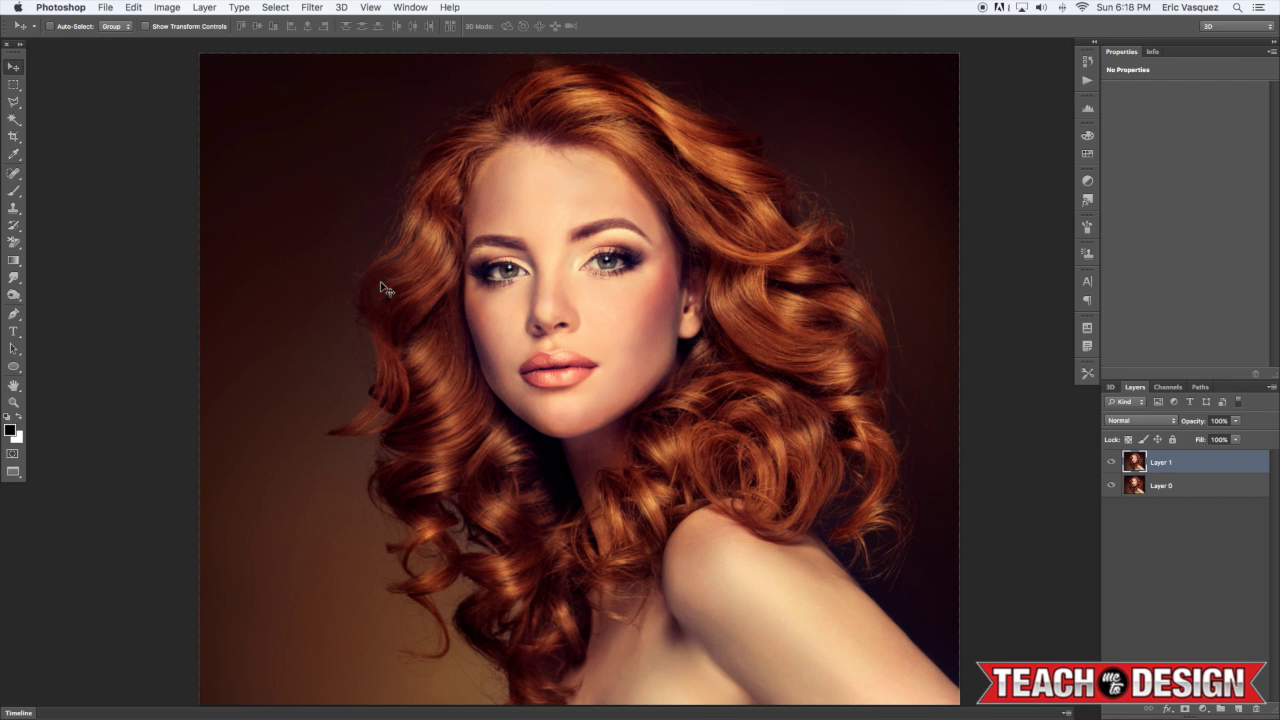
Lighten Layer 1 with a Shadows/Highlights adjustment, setting the shadows amount to 43%, and compare the preview before applying it
{"action": "left_click", "coordinate": [167, 7]}
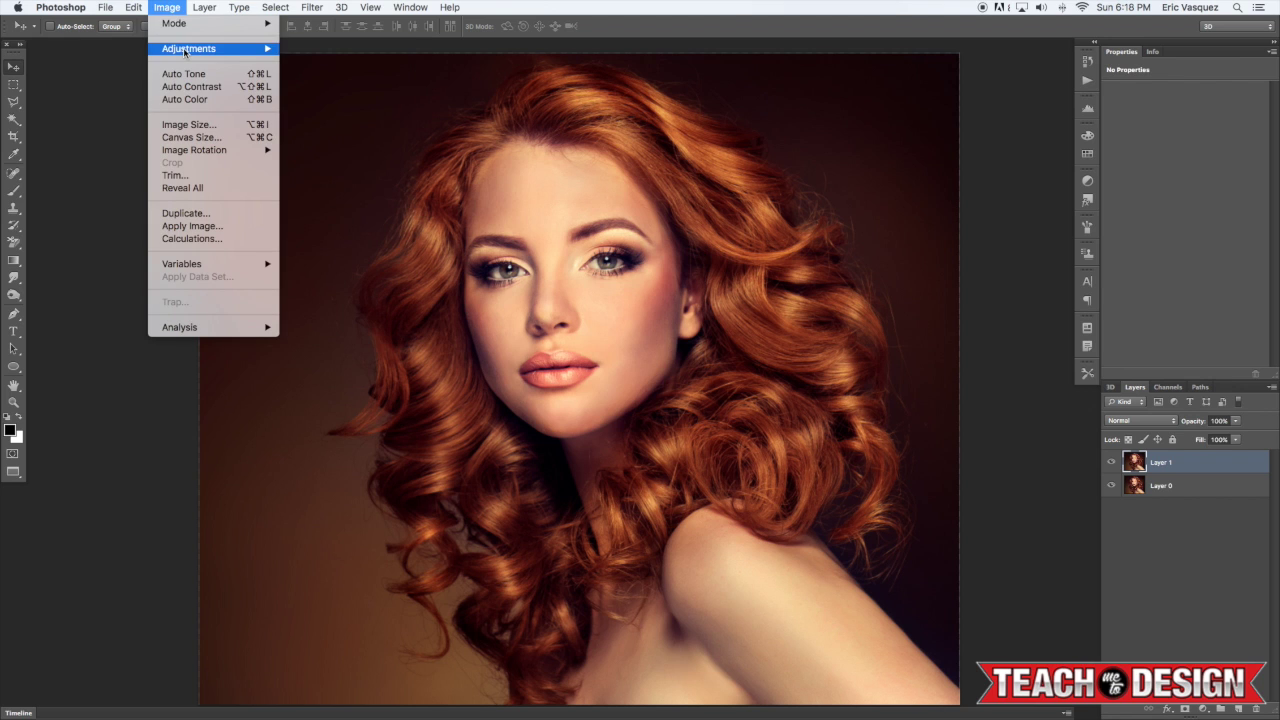
{"action": "mouse_move", "coordinate": [186, 50]}
{"action": "left_click", "coordinate": [338, 289]}
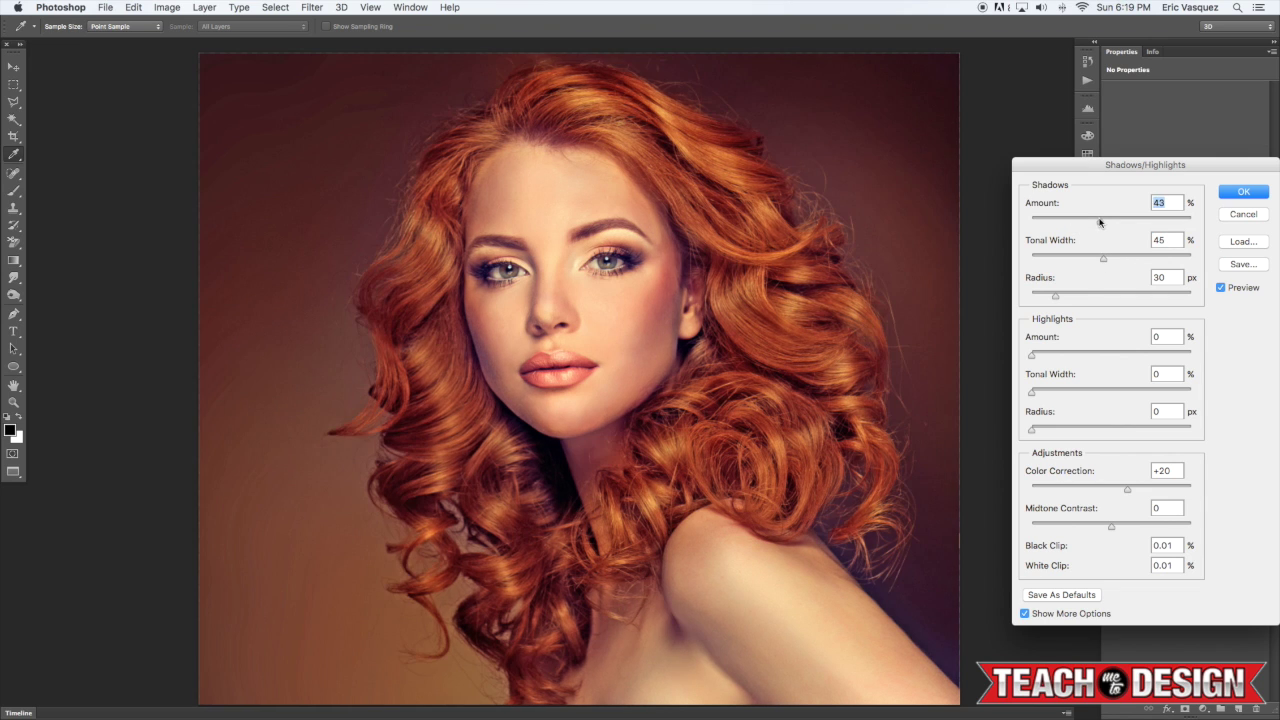
{"action": "left_click", "coordinate": [1221, 288]}
{"action": "left_click", "coordinate": [1221, 288]}
{"action": "left_click", "coordinate": [1221, 288]}
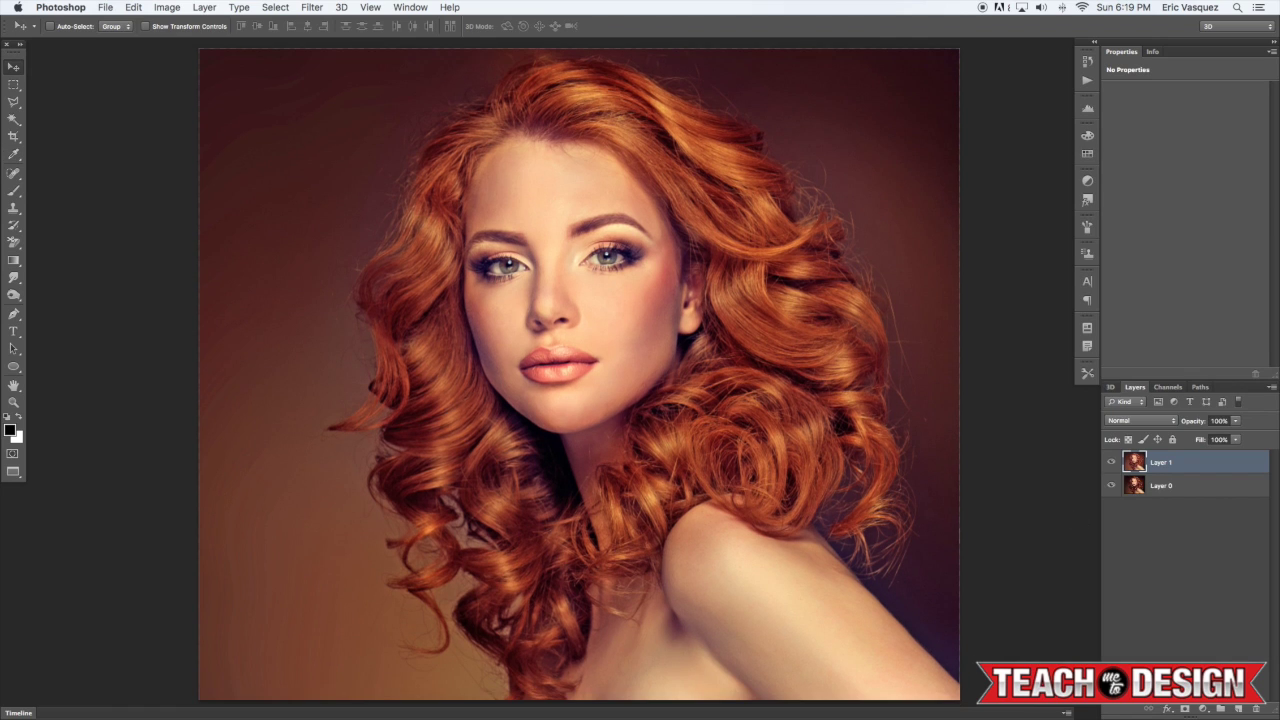
Add a Black & White adjustment layer above Layer 1, blended in Overlay mode at 50% opacity
{"action": "left_click", "coordinate": [1203, 709]}
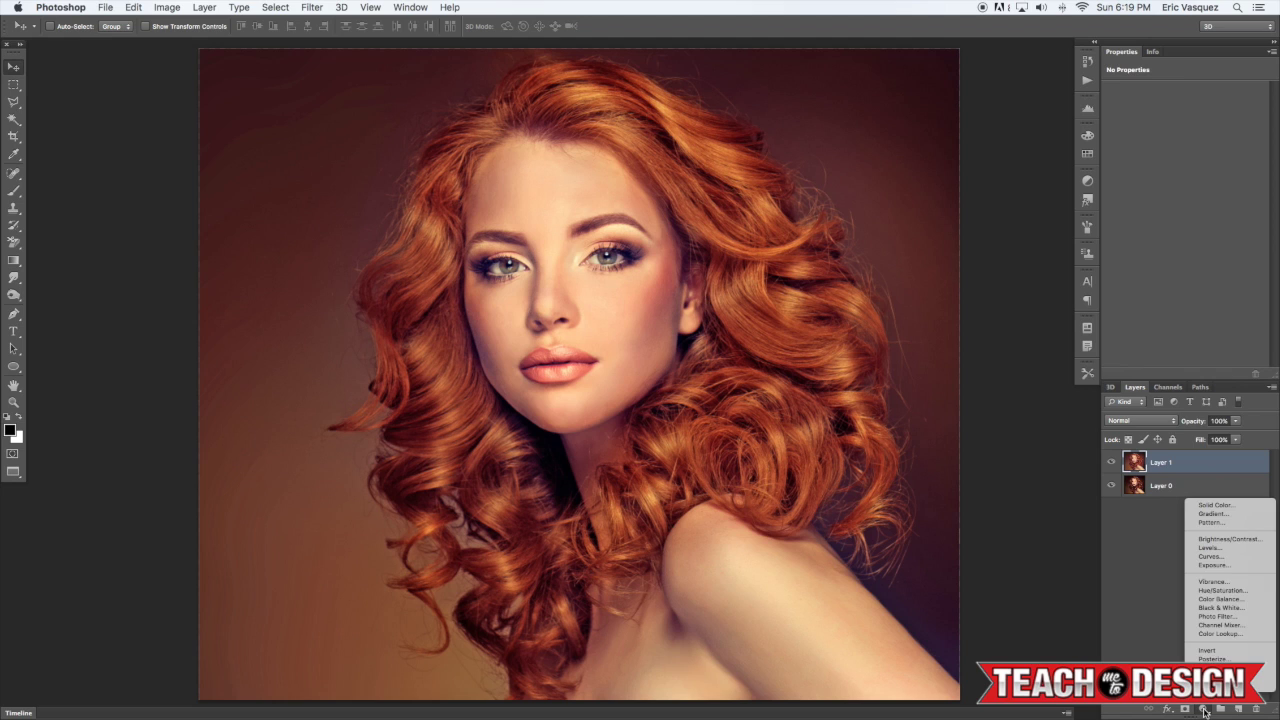
{"action": "left_click", "coordinate": [1166, 622]}
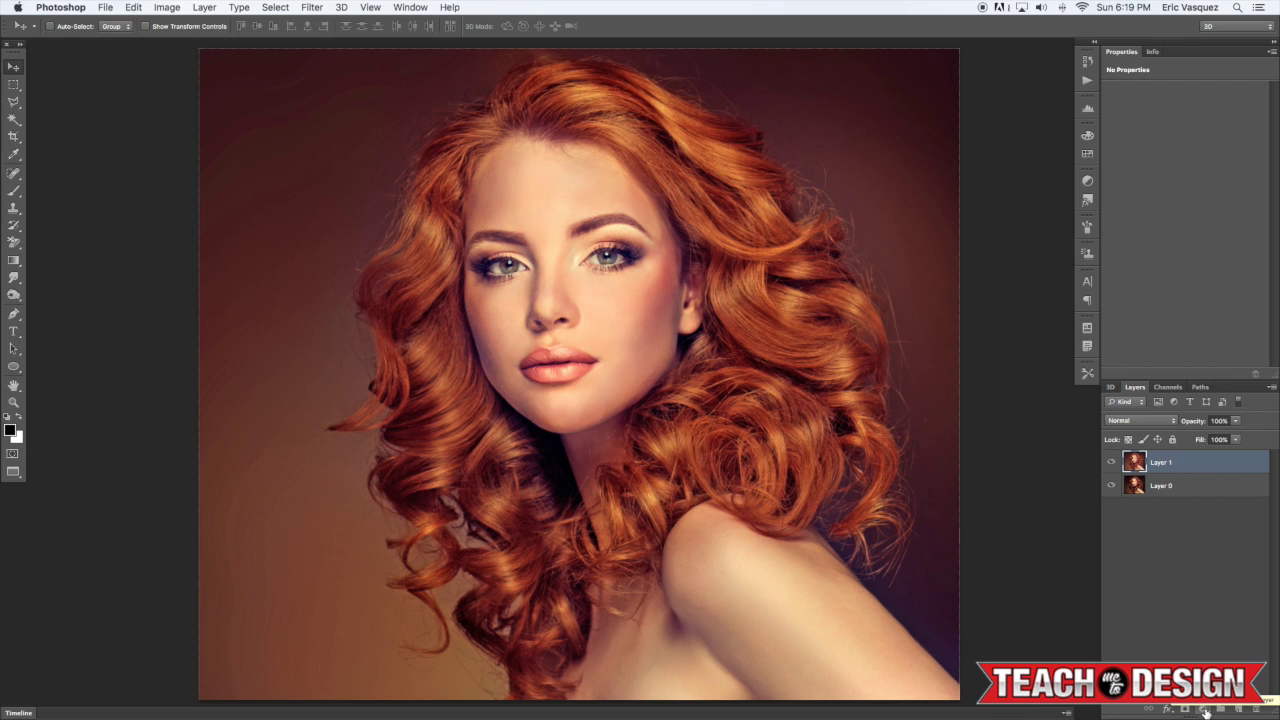
{"action": "left_click", "coordinate": [1205, 709]}
{"action": "left_click", "coordinate": [1220, 610]}
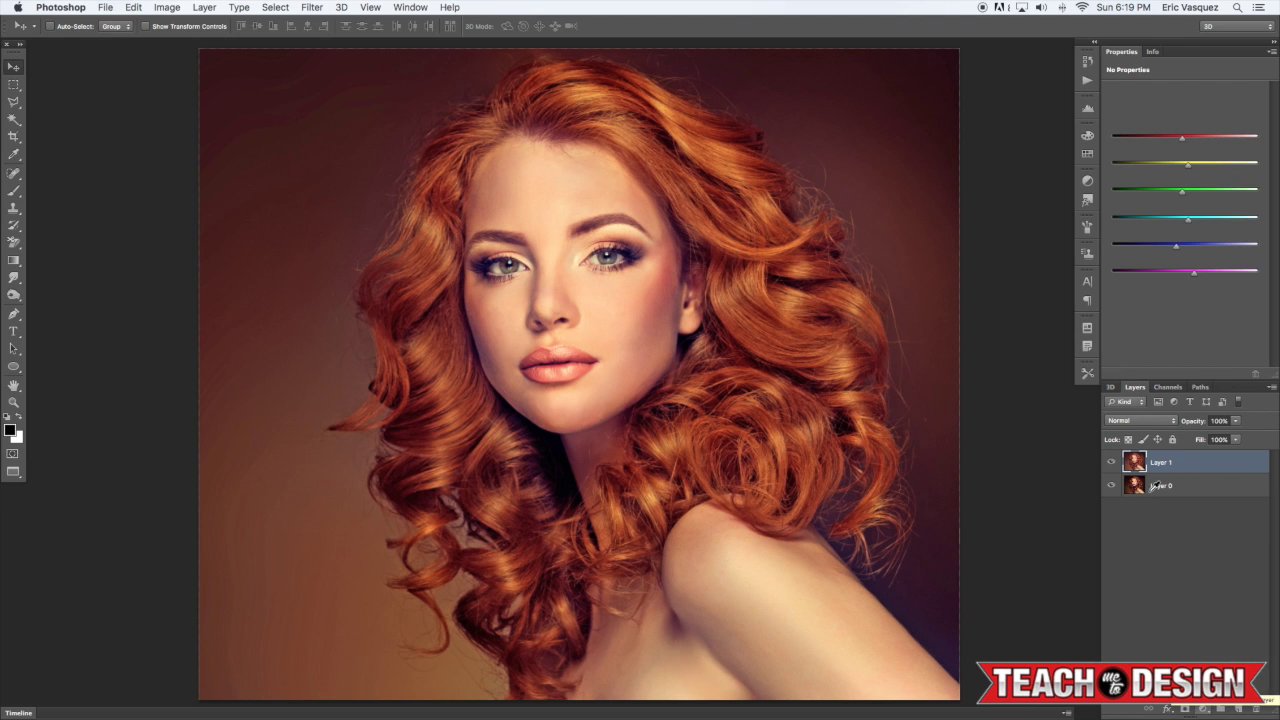
{"action": "left_click", "coordinate": [1137, 421]}
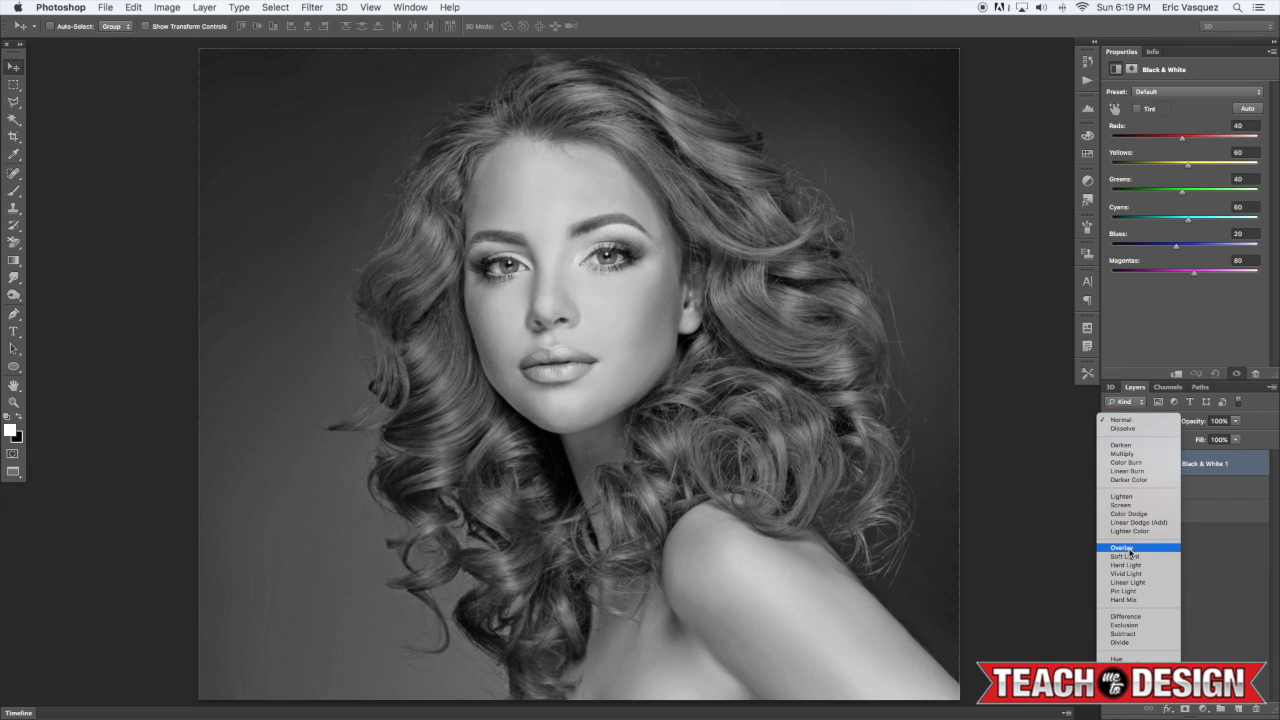
{"action": "left_click", "coordinate": [1124, 548]}
{"action": "key", "text": "5"}
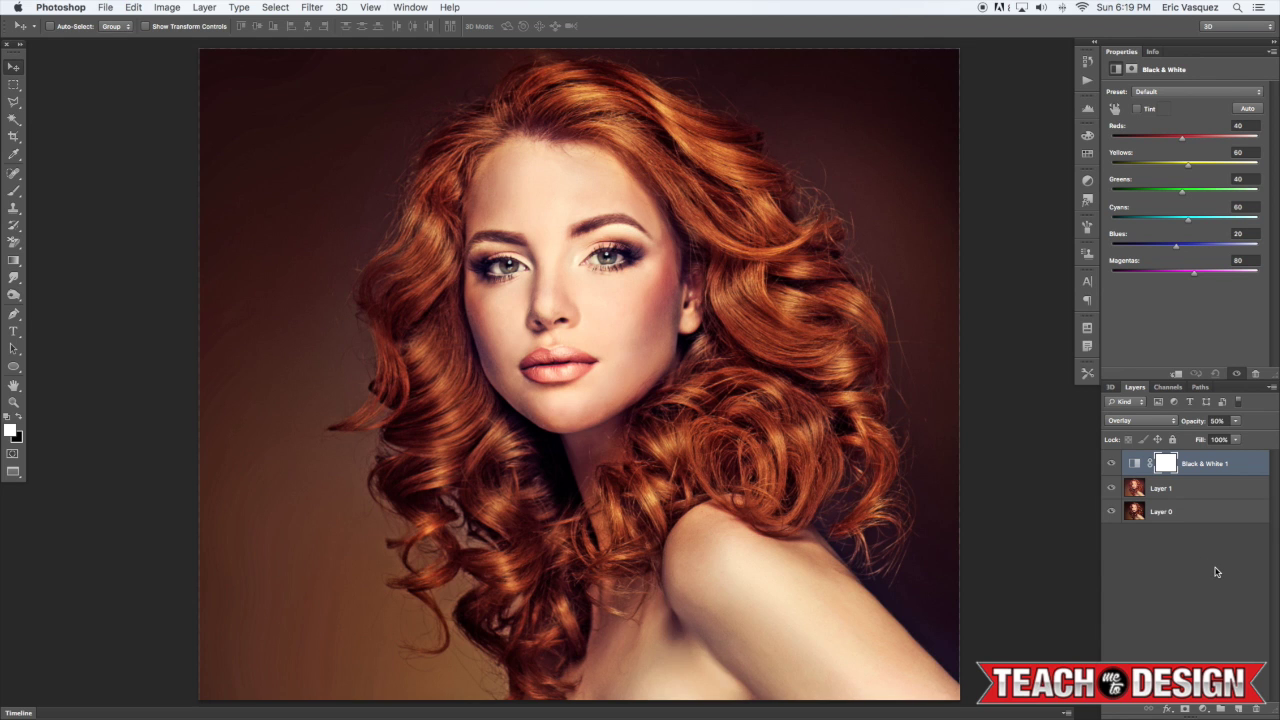
Set the Black & White layer's opacity to 30%, checking its effect, and merge it with Layer 1
{"action": "left_click", "coordinate": [1110, 464]}
{"action": "left_click", "coordinate": [1110, 464]}
{"action": "left_click", "coordinate": [1110, 464]}
{"action": "left_click", "coordinate": [1110, 464]}
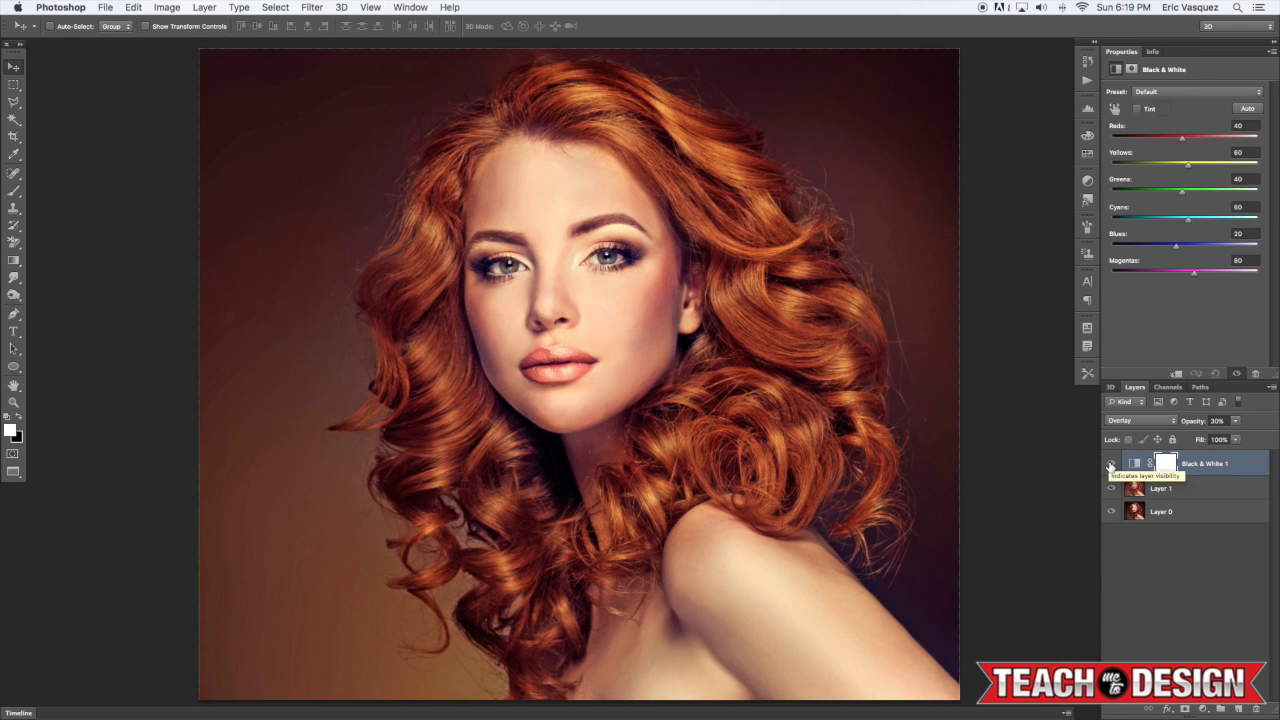
{"action": "left_click", "coordinate": [1188, 490], "text": "shift"}
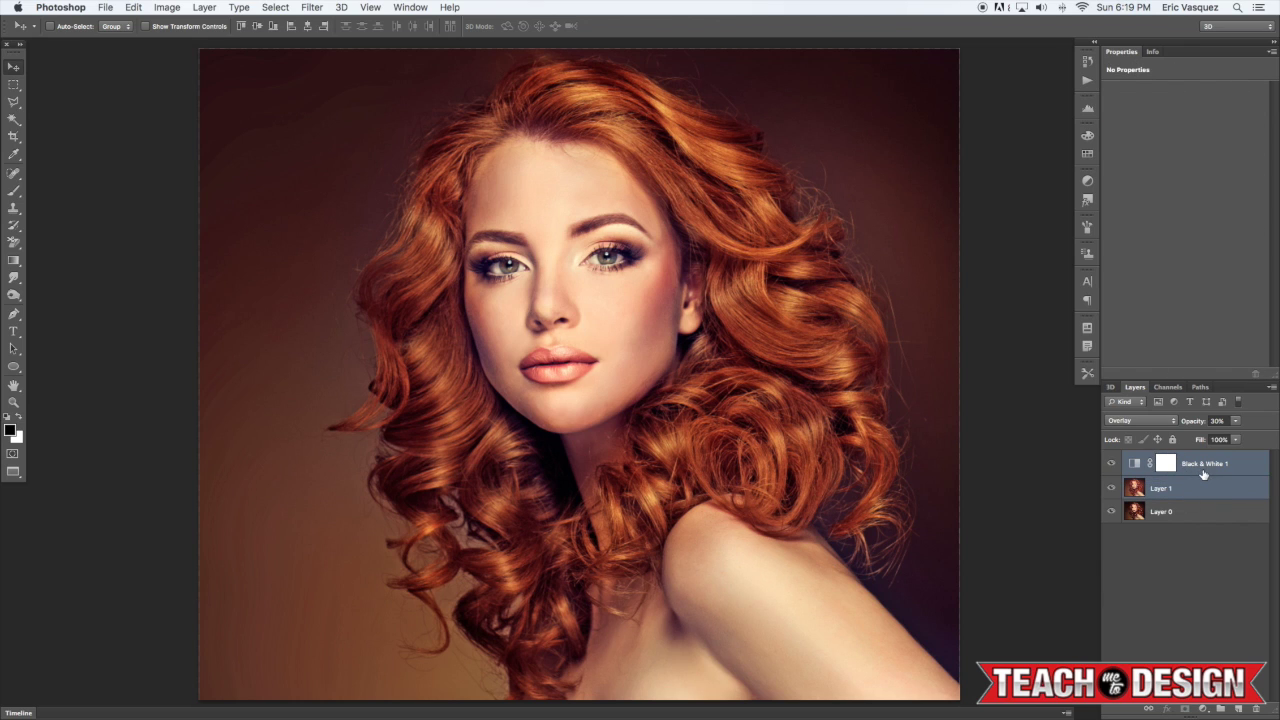
{"action": "key", "text": "super+e"}
Apply the Paint Daubs filter to the merged layer with brush size 4, sharpness 33 and the Simple brush type
{"action": "left_click", "coordinate": [312, 6]}
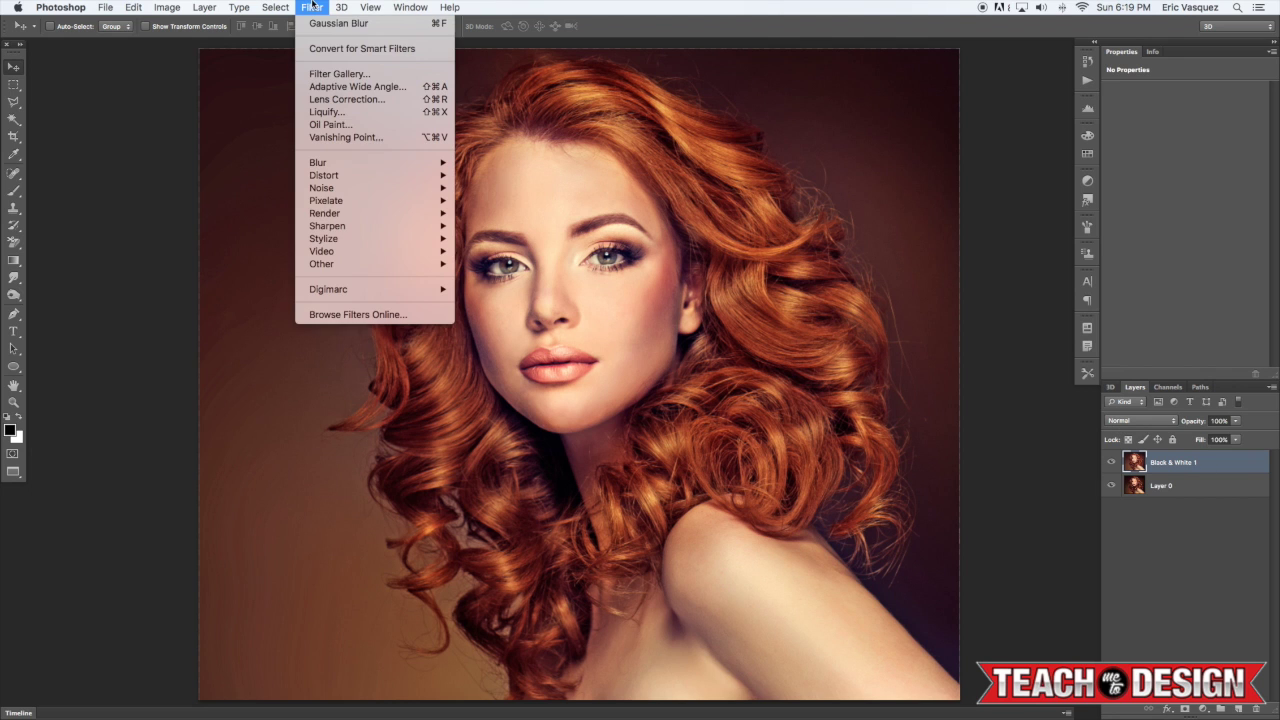
{"action": "left_click", "coordinate": [338, 74]}
{"action": "left_click", "coordinate": [948, 163]}
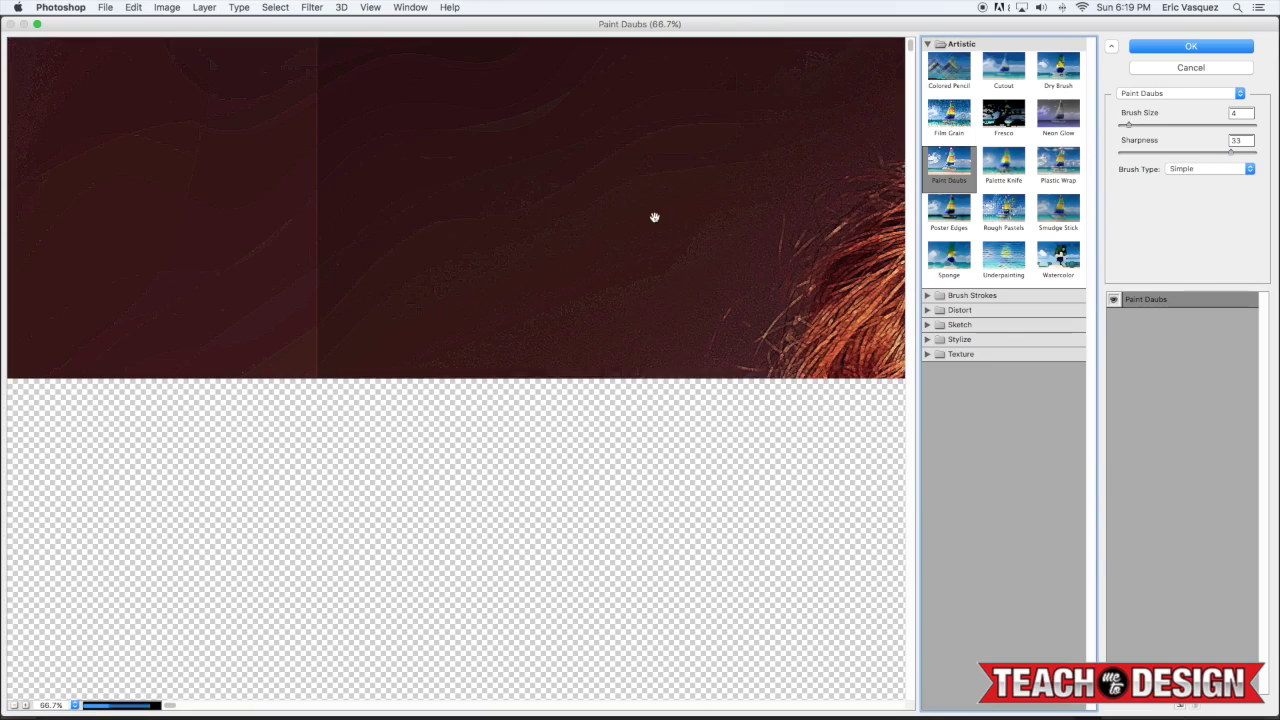
{"action": "left_click_drag", "start_coordinate": [751, 346], "coordinate": [446, 177]}
{"action": "left_click_drag", "start_coordinate": [729, 262], "coordinate": [557, 195]}
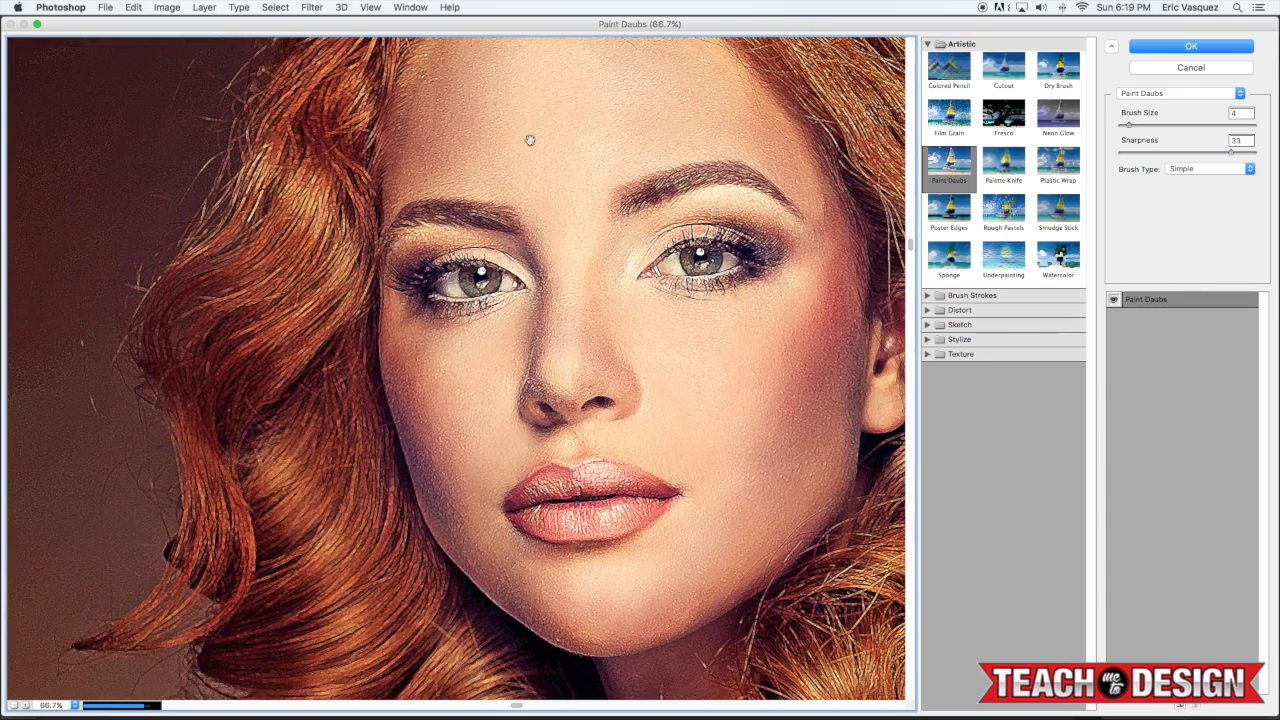
{"action": "left_click_drag", "start_coordinate": [625, 302], "coordinate": [581, 302]}
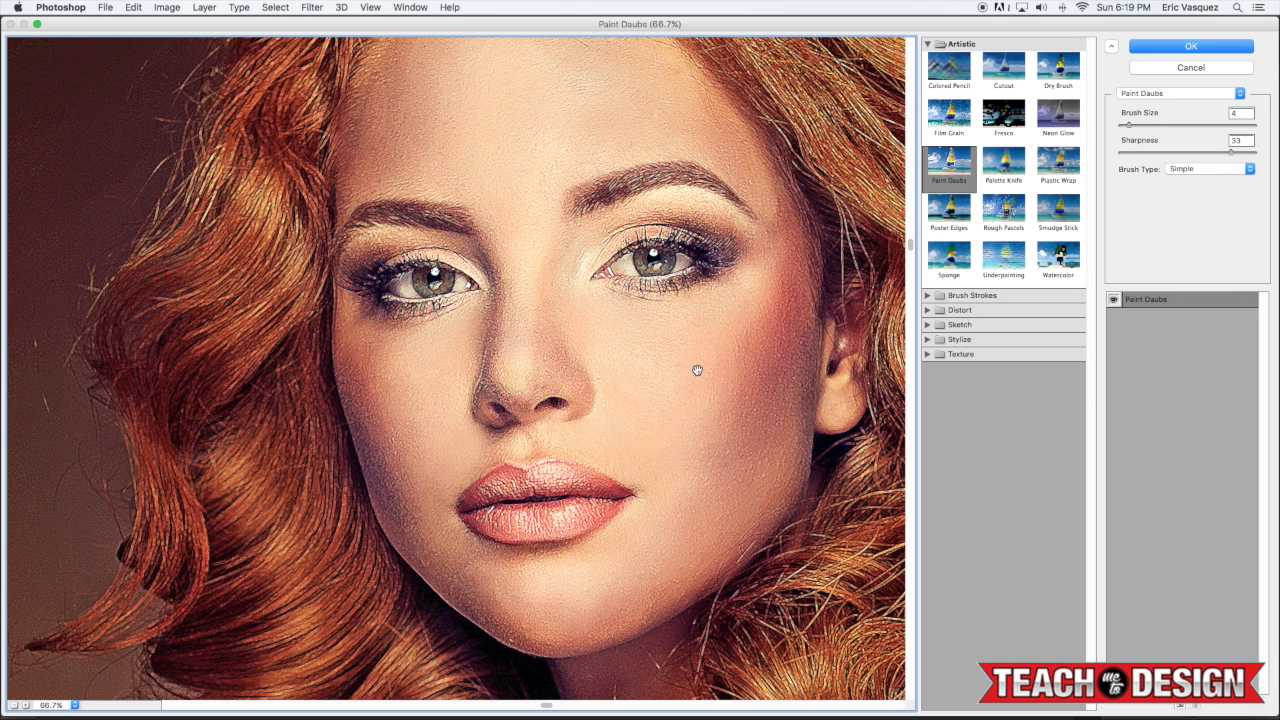
{"action": "left_click", "coordinate": [1164, 45]}
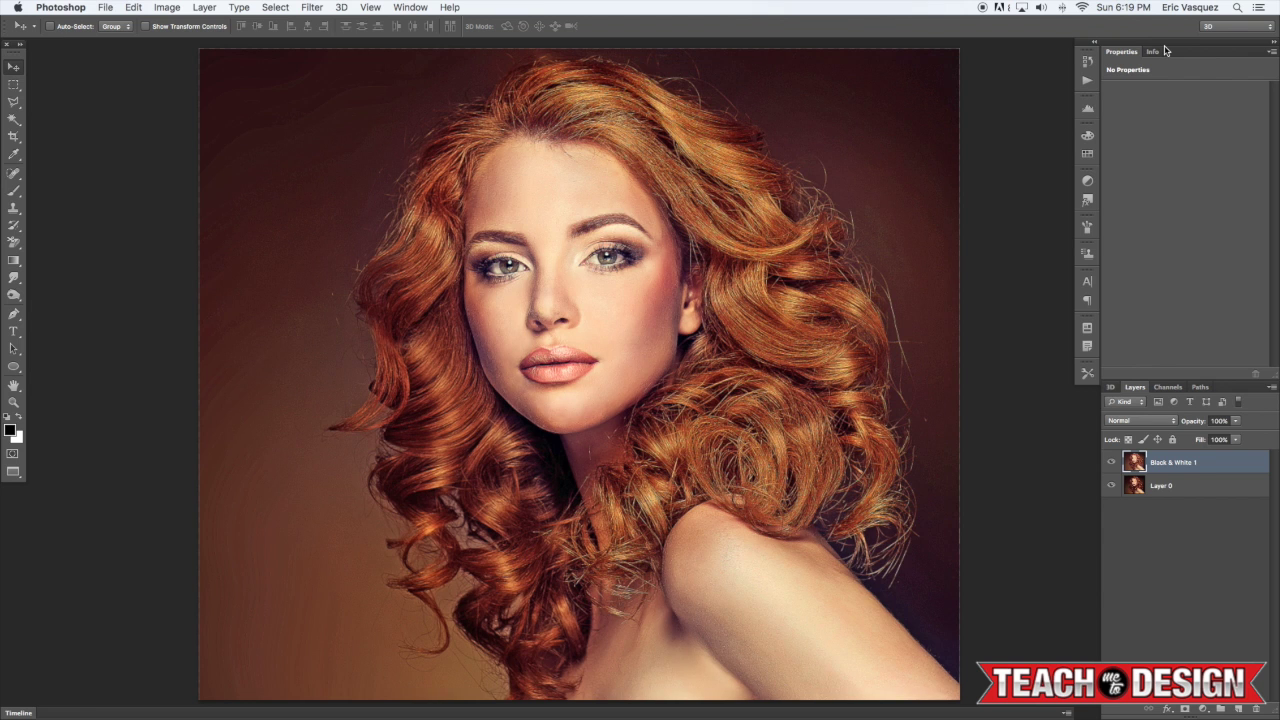
Toggle the filtered layer's visibility repeatedly to compare it with the original photo on Layer 0
{"action": "left_click", "coordinate": [1111, 462]}
{"action": "left_click", "coordinate": [1111, 462]}
{"action": "left_click", "coordinate": [1111, 462]}
{"action": "left_click", "coordinate": [1111, 462]}
{"action": "left_click", "coordinate": [1111, 462]}
{"action": "left_click", "coordinate": [1111, 462]}
{"action": "left_click", "coordinate": [1111, 462]}
{"action": "left_click", "coordinate": [1111, 462]}
{"action": "left_click", "coordinate": [1111, 462]}
{"action": "left_click", "coordinate": [1111, 462]}
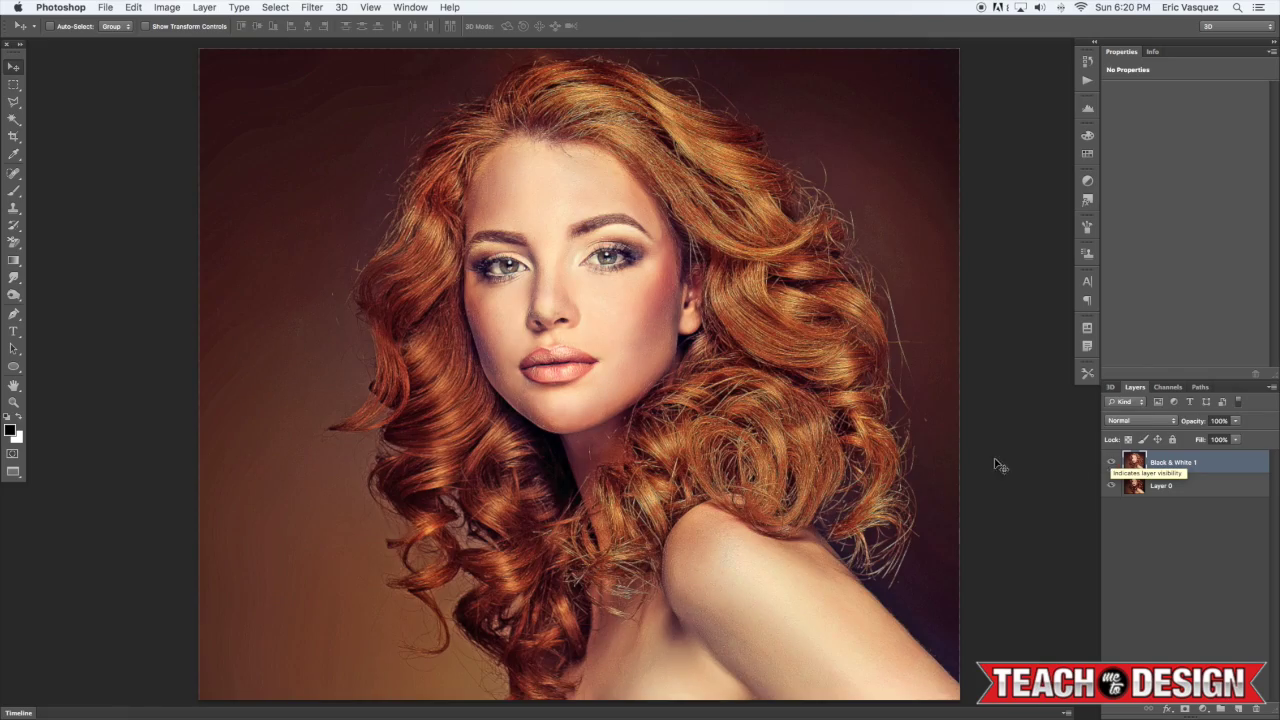
Ready the Smudge tool for the face area with the 100 px Rough Round Bristle brush at 65% strength
{"action": "key", "text": "super+plus"}
{"action": "key", "text": "super+plus"}
{"action": "key", "text": "super+plus"}
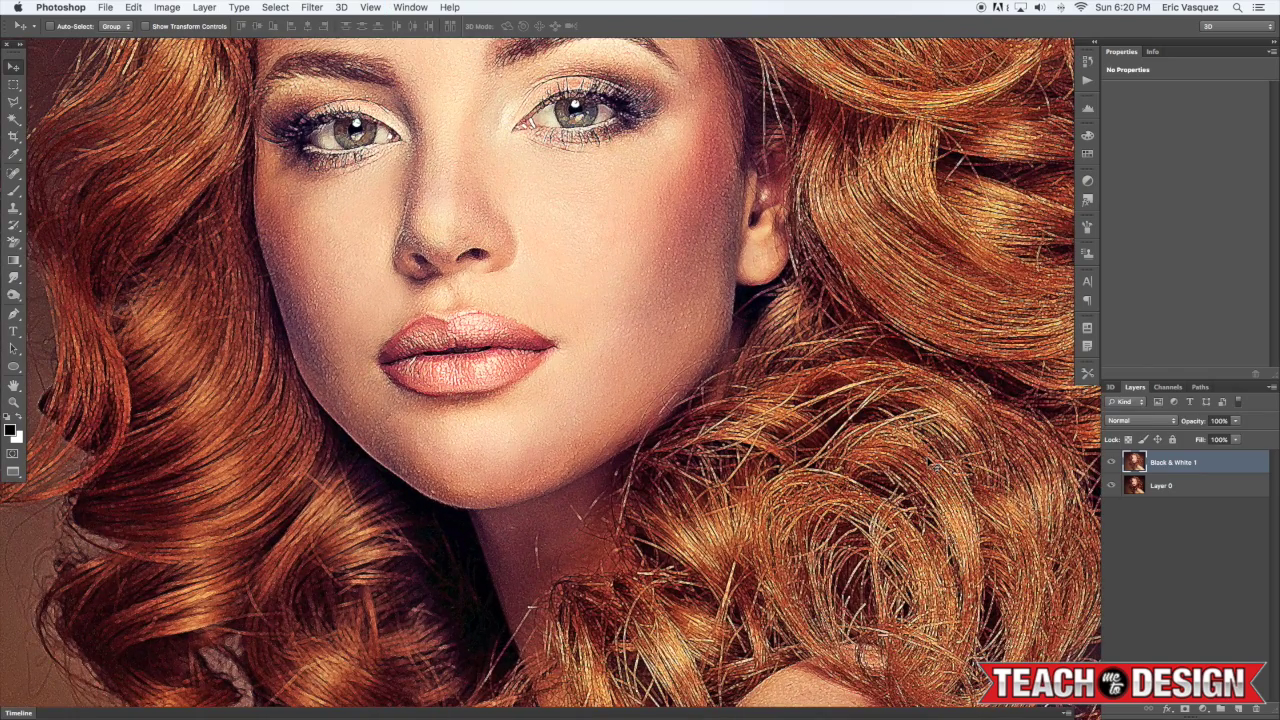
{"action": "left_click_drag", "start_coordinate": [410, 176], "coordinate": [519, 293]}
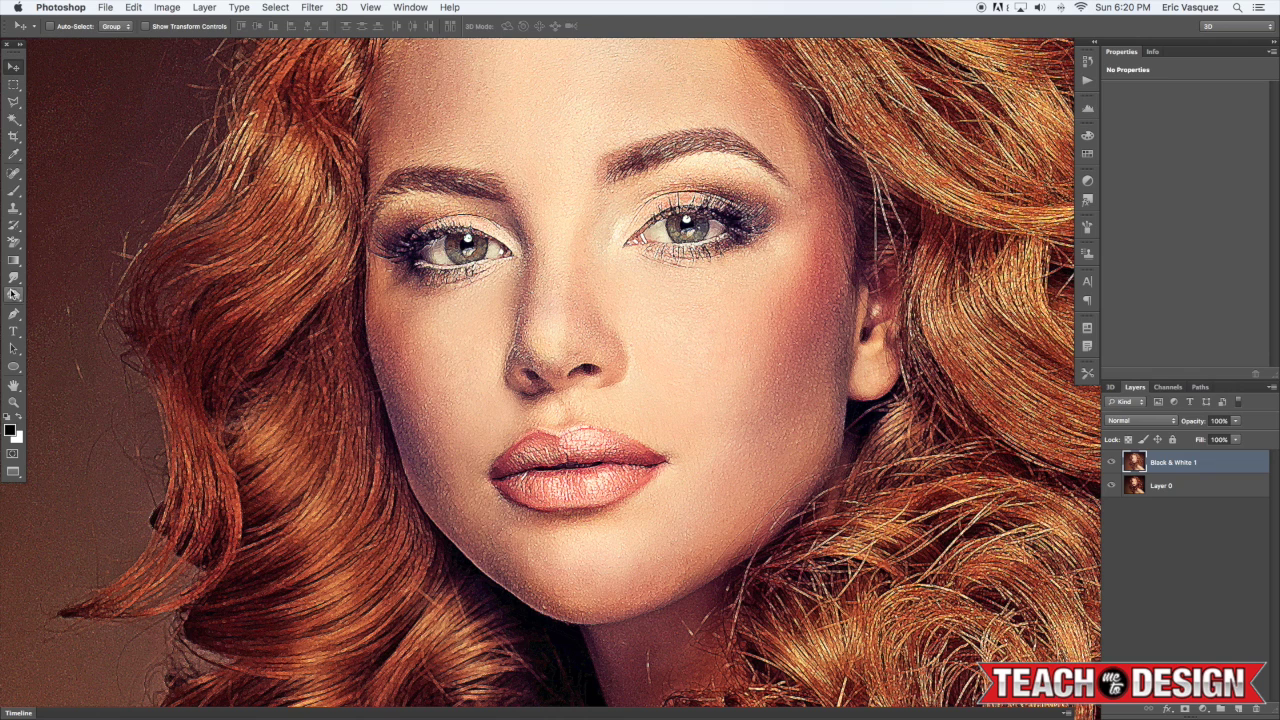
{"action": "left_click", "coordinate": [13, 296]}
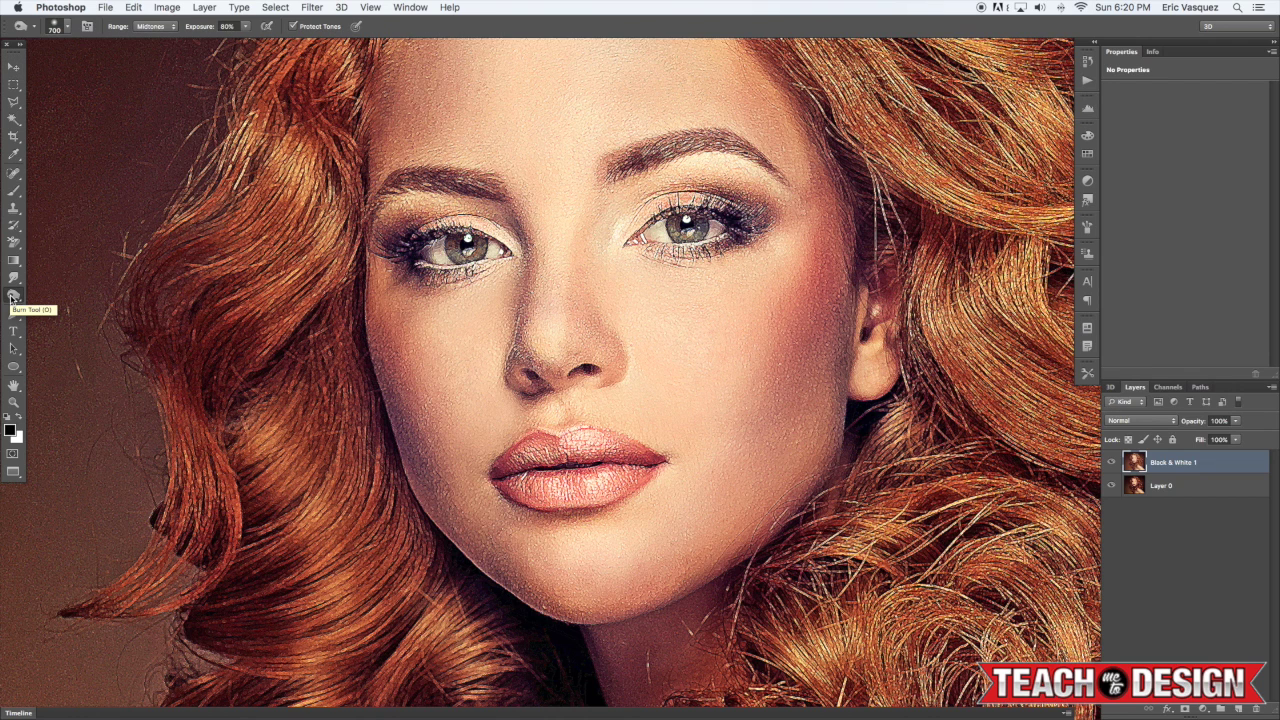
{"action": "left_click", "coordinate": [12, 280]}
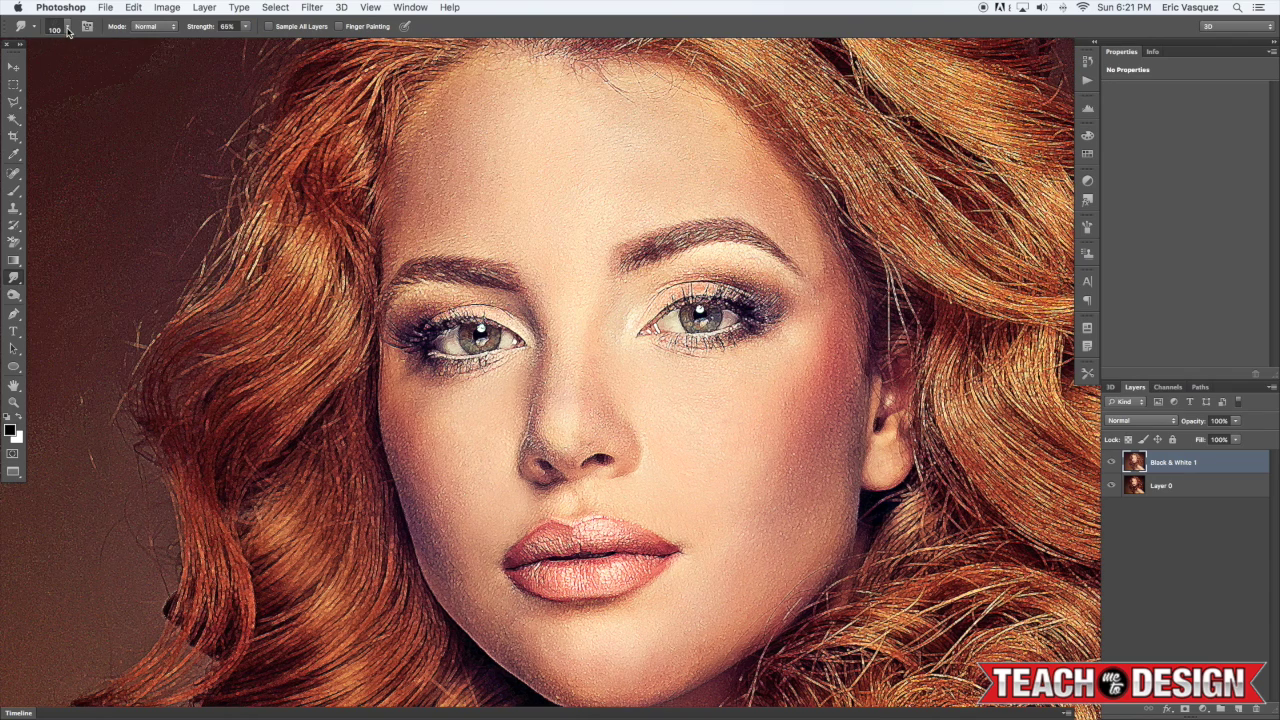
{"action": "left_click", "coordinate": [67, 30]}
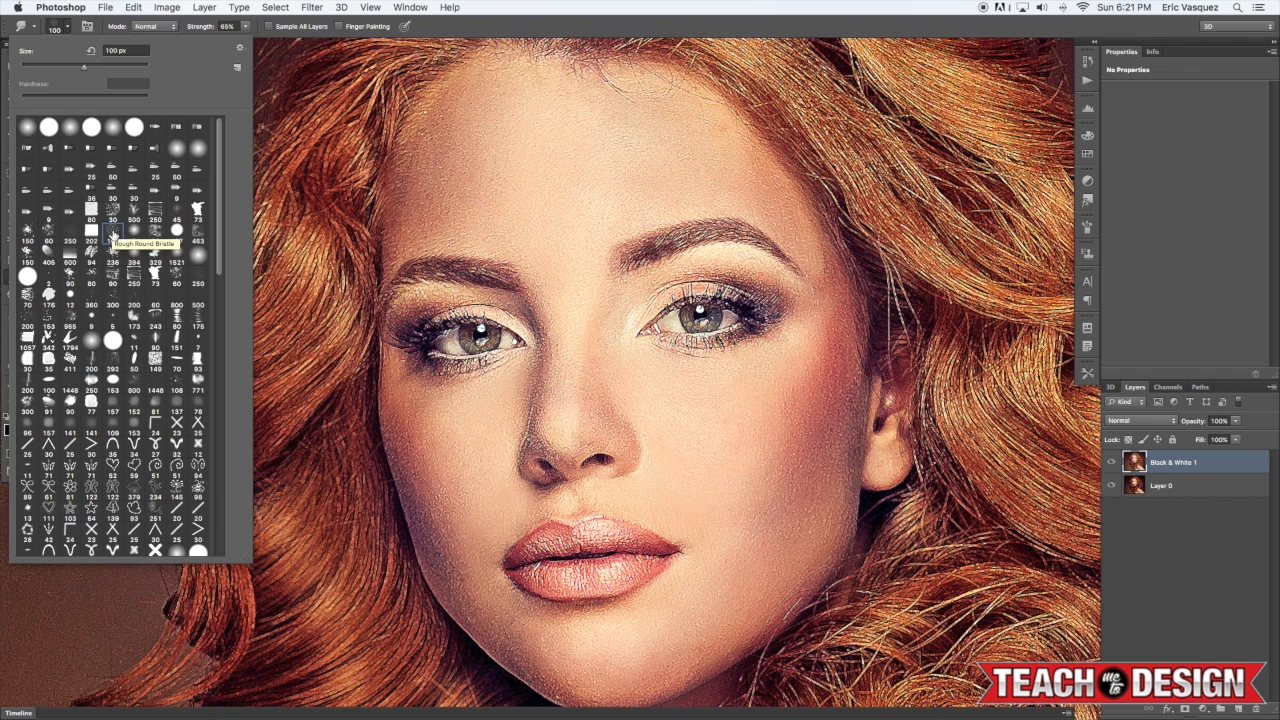
{"action": "left_click", "coordinate": [67, 29]}
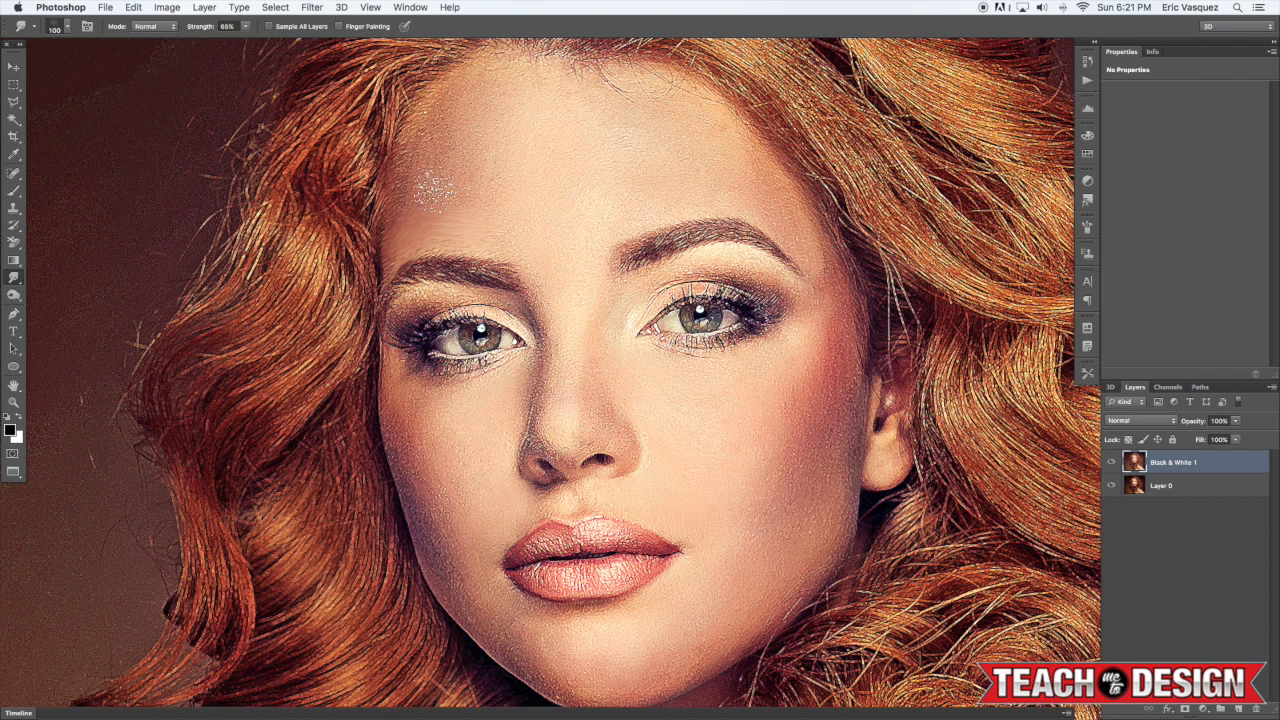
Smudge the skin at the left side of the forehead and the hair beside it, following the strands
{"action": "mouse_move", "coordinate": [422, 160]}
{"action": "left_mouse_down"}
{"action": "mouse_move", "coordinate": [391, 190]}
{"action": "mouse_move", "coordinate": [437, 100]}
{"action": "left_mouse_up"}
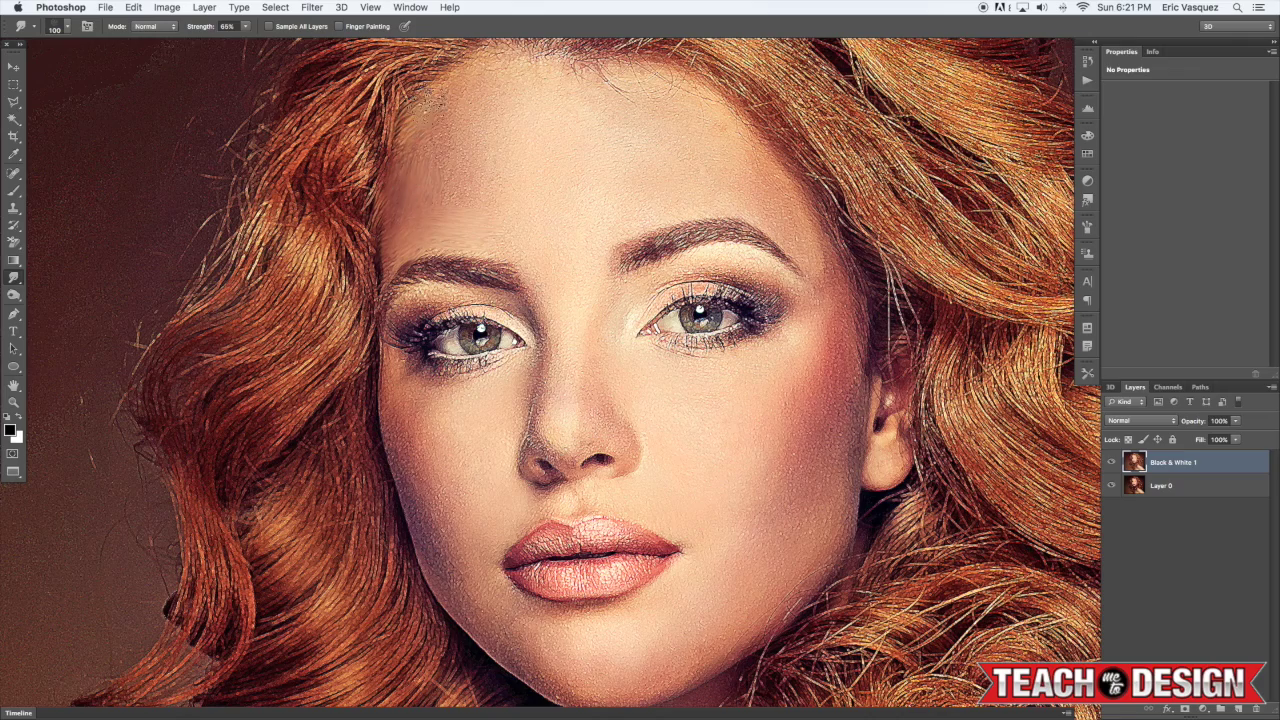
{"action": "scroll", "coordinate": [433, 235], "scroll_direction": "up", "scroll_amount": 5}
{"action": "scroll", "coordinate": [433, 235], "scroll_direction": "left", "scroll_amount": 2}
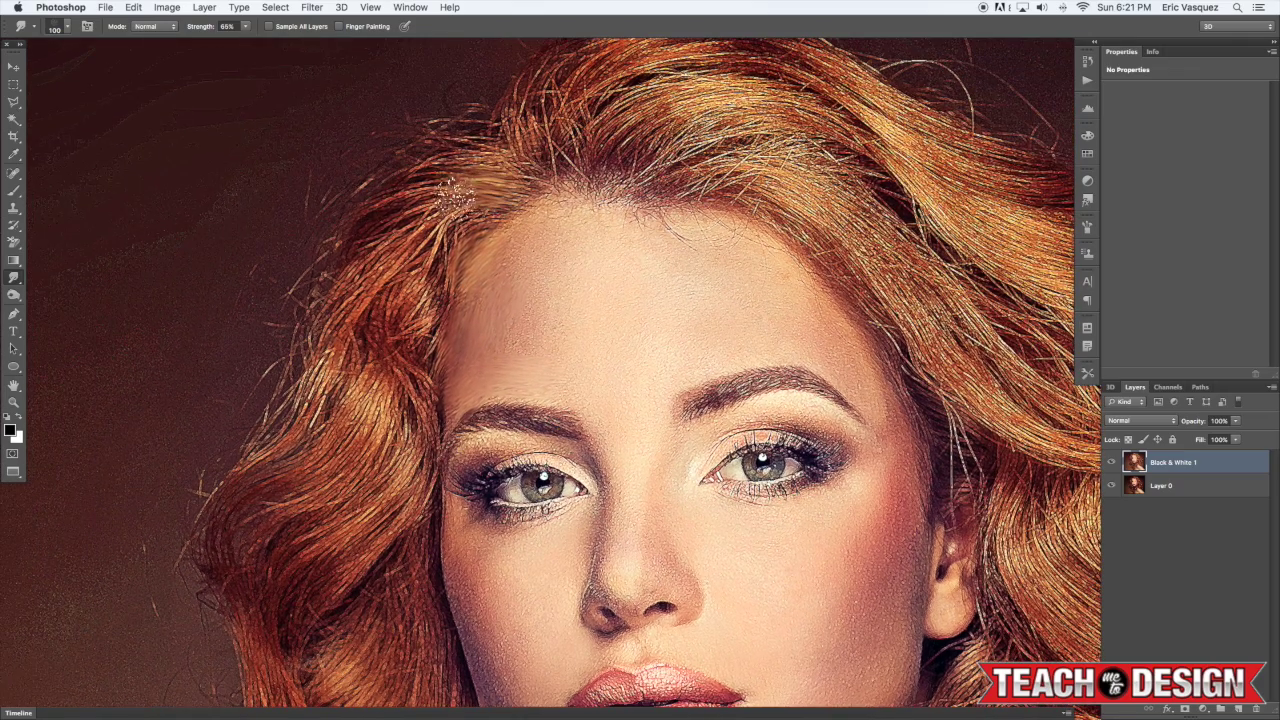
{"action": "mouse_move", "coordinate": [455, 192]}
{"action": "left_mouse_down"}
{"action": "mouse_move", "coordinate": [395, 235]}
{"action": "mouse_move", "coordinate": [460, 215]}
{"action": "mouse_move", "coordinate": [370, 285]}
{"action": "mouse_move", "coordinate": [323, 365]}
{"action": "mouse_move", "coordinate": [397, 292]}
{"action": "mouse_move", "coordinate": [385, 358]}
{"action": "mouse_move", "coordinate": [418, 283]}
{"action": "mouse_move", "coordinate": [408, 328]}
{"action": "mouse_move", "coordinate": [426, 349]}
{"action": "mouse_move", "coordinate": [393, 383]}
{"action": "mouse_move", "coordinate": [377, 375]}
{"action": "mouse_move", "coordinate": [335, 458]}
{"action": "left_mouse_up"}
{"action": "left_click_drag", "start_coordinate": [370, 410], "coordinate": [314, 500]}
{"action": "mouse_move", "coordinate": [340, 372]}
{"action": "left_mouse_down"}
{"action": "mouse_move", "coordinate": [284, 456]}
{"action": "mouse_move", "coordinate": [386, 342]}
{"action": "mouse_move", "coordinate": [394, 312]}
{"action": "left_mouse_up"}
{"action": "mouse_move", "coordinate": [468, 268]}
{"action": "left_mouse_down"}
{"action": "mouse_move", "coordinate": [421, 364]}
{"action": "mouse_move", "coordinate": [355, 420]}
{"action": "left_mouse_up"}
{"action": "mouse_move", "coordinate": [437, 340]}
{"action": "left_mouse_down"}
{"action": "mouse_move", "coordinate": [377, 400]}
{"action": "mouse_move", "coordinate": [386, 342]}
{"action": "mouse_move", "coordinate": [338, 397]}
{"action": "mouse_move", "coordinate": [342, 466]}
{"action": "mouse_move", "coordinate": [318, 435]}
{"action": "mouse_move", "coordinate": [331, 585]}
{"action": "mouse_move", "coordinate": [345, 249]}
{"action": "mouse_move", "coordinate": [324, 330]}
{"action": "mouse_move", "coordinate": [274, 380]}
{"action": "mouse_move", "coordinate": [340, 330]}
{"action": "mouse_move", "coordinate": [299, 397]}
{"action": "mouse_move", "coordinate": [356, 389]}
{"action": "mouse_move", "coordinate": [370, 296]}
{"action": "mouse_move", "coordinate": [331, 316]}
{"action": "mouse_move", "coordinate": [321, 302]}
{"action": "mouse_move", "coordinate": [290, 347]}
{"action": "mouse_move", "coordinate": [356, 225]}
{"action": "mouse_move", "coordinate": [319, 272]}
{"action": "mouse_move", "coordinate": [408, 231]}
{"action": "mouse_move", "coordinate": [430, 195]}
{"action": "mouse_move", "coordinate": [462, 266]}
{"action": "mouse_move", "coordinate": [465, 217]}
{"action": "mouse_move", "coordinate": [478, 301]}
{"action": "mouse_move", "coordinate": [444, 391]}
{"action": "left_mouse_up"}
{"action": "mouse_move", "coordinate": [431, 186]}
{"action": "left_mouse_down"}
{"action": "mouse_move", "coordinate": [417, 204]}
{"action": "mouse_move", "coordinate": [408, 363]}
{"action": "left_mouse_up"}
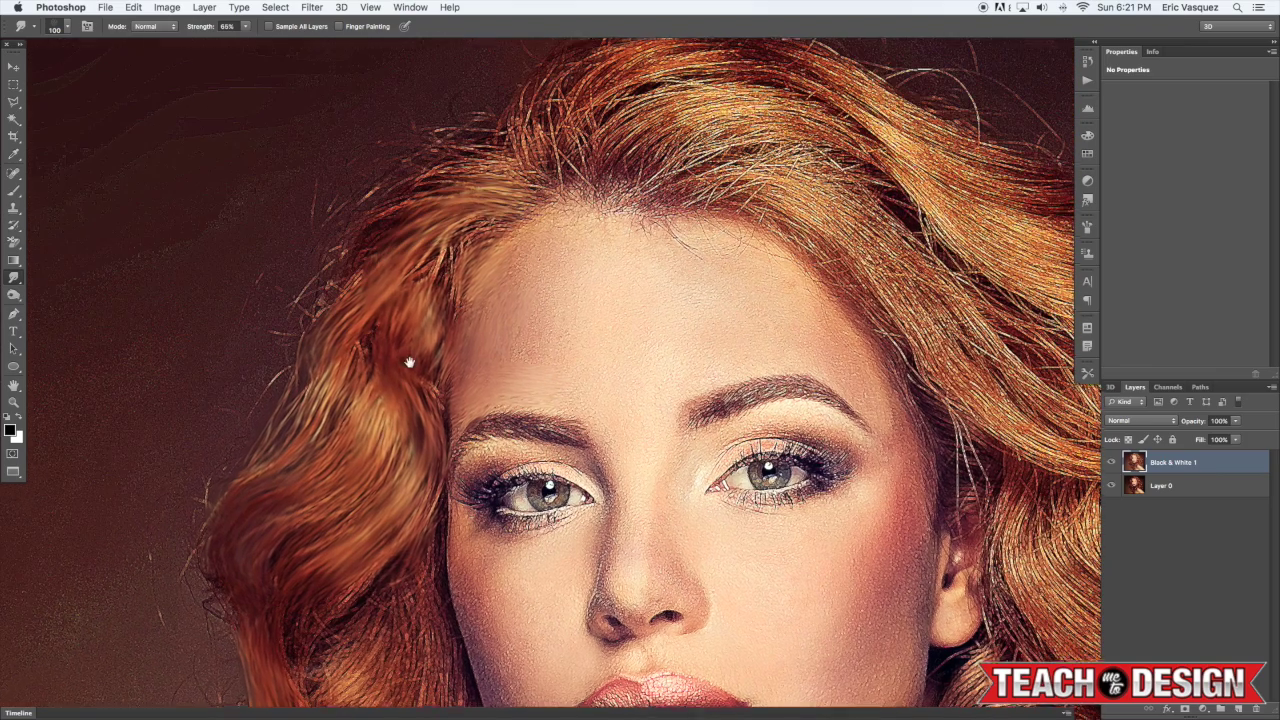
Smudge the hair across the top of the head into painterly strokes along its flow
{"action": "mouse_move", "coordinate": [482, 228]}
{"action": "left_mouse_down"}
{"action": "mouse_move", "coordinate": [434, 297]}
{"action": "mouse_move", "coordinate": [469, 240]}
{"action": "mouse_move", "coordinate": [449, 335]}
{"action": "mouse_move", "coordinate": [415, 208]}
{"action": "mouse_move", "coordinate": [366, 238]}
{"action": "mouse_move", "coordinate": [476, 160]}
{"action": "mouse_move", "coordinate": [414, 195]}
{"action": "mouse_move", "coordinate": [524, 165]}
{"action": "mouse_move", "coordinate": [456, 158]}
{"action": "left_mouse_up"}
{"action": "mouse_move", "coordinate": [559, 188]}
{"action": "left_mouse_down"}
{"action": "mouse_move", "coordinate": [461, 326]}
{"action": "mouse_move", "coordinate": [432, 250]}
{"action": "left_mouse_up"}
{"action": "mouse_move", "coordinate": [452, 320]}
{"action": "left_mouse_down"}
{"action": "mouse_move", "coordinate": [534, 210]}
{"action": "mouse_move", "coordinate": [470, 275]}
{"action": "mouse_move", "coordinate": [480, 240]}
{"action": "mouse_move", "coordinate": [524, 210]}
{"action": "mouse_move", "coordinate": [462, 237]}
{"action": "mouse_move", "coordinate": [592, 185]}
{"action": "mouse_move", "coordinate": [474, 240]}
{"action": "mouse_move", "coordinate": [654, 210]}
{"action": "mouse_move", "coordinate": [594, 222]}
{"action": "mouse_move", "coordinate": [492, 318]}
{"action": "mouse_move", "coordinate": [637, 232]}
{"action": "mouse_move", "coordinate": [497, 302]}
{"action": "mouse_move", "coordinate": [562, 235]}
{"action": "mouse_move", "coordinate": [557, 297]}
{"action": "mouse_move", "coordinate": [517, 305]}
{"action": "mouse_move", "coordinate": [727, 312]}
{"action": "mouse_move", "coordinate": [627, 312]}
{"action": "mouse_move", "coordinate": [762, 355]}
{"action": "mouse_move", "coordinate": [547, 328]}
{"action": "mouse_move", "coordinate": [702, 380]}
{"action": "mouse_move", "coordinate": [646, 340]}
{"action": "mouse_move", "coordinate": [734, 355]}
{"action": "mouse_move", "coordinate": [632, 327]}
{"action": "mouse_move", "coordinate": [787, 440]}
{"action": "mouse_move", "coordinate": [760, 420]}
{"action": "left_mouse_up"}
{"action": "left_click_drag", "start_coordinate": [687, 385], "coordinate": [782, 466]}
{"action": "key", "text": "space"}
{"action": "left_click_drag", "start_coordinate": [868, 449], "coordinate": [766, 404]}
{"action": "left_click_drag", "start_coordinate": [688, 420], "coordinate": [842, 512]}
Smudge the upper waves of hair to the right of the face, following each lock down to its outer end
{"action": "scroll", "coordinate": [748, 450], "scroll_direction": "down", "scroll_amount": 3}
{"action": "scroll", "coordinate": [748, 450], "scroll_direction": "right", "scroll_amount": 7}
{"action": "mouse_move", "coordinate": [540, 295]}
{"action": "left_mouse_down"}
{"action": "mouse_move", "coordinate": [655, 433]}
{"action": "mouse_move", "coordinate": [562, 317]}
{"action": "mouse_move", "coordinate": [675, 440]}
{"action": "mouse_move", "coordinate": [708, 425]}
{"action": "mouse_move", "coordinate": [643, 433]}
{"action": "mouse_move", "coordinate": [828, 460]}
{"action": "mouse_move", "coordinate": [748, 478]}
{"action": "mouse_move", "coordinate": [782, 492]}
{"action": "mouse_move", "coordinate": [880, 454]}
{"action": "left_mouse_up"}
{"action": "left_click_drag", "start_coordinate": [636, 330], "coordinate": [724, 426]}
{"action": "left_click_drag", "start_coordinate": [508, 230], "coordinate": [622, 306]}
{"action": "mouse_move", "coordinate": [520, 256]}
{"action": "left_mouse_down"}
{"action": "mouse_move", "coordinate": [583, 316]}
{"action": "mouse_move", "coordinate": [583, 336]}
{"action": "left_mouse_up"}
{"action": "mouse_move", "coordinate": [494, 205]}
{"action": "left_mouse_down"}
{"action": "mouse_move", "coordinate": [610, 328]}
{"action": "mouse_move", "coordinate": [647, 297]}
{"action": "mouse_move", "coordinate": [790, 354]}
{"action": "left_mouse_up"}
{"action": "left_click_drag", "start_coordinate": [652, 320], "coordinate": [726, 352]}
{"action": "mouse_move", "coordinate": [630, 256]}
{"action": "left_mouse_down"}
{"action": "mouse_move", "coordinate": [732, 287]}
{"action": "mouse_move", "coordinate": [676, 296]}
{"action": "mouse_move", "coordinate": [810, 335]}
{"action": "left_mouse_up"}
{"action": "left_click_drag", "start_coordinate": [430, 166], "coordinate": [530, 178]}
{"action": "mouse_move", "coordinate": [381, 111]}
{"action": "left_mouse_down"}
{"action": "mouse_move", "coordinate": [508, 160]}
{"action": "mouse_move", "coordinate": [410, 100]}
{"action": "mouse_move", "coordinate": [483, 130]}
{"action": "mouse_move", "coordinate": [536, 190]}
{"action": "left_mouse_up"}
{"action": "mouse_move", "coordinate": [484, 142]}
{"action": "left_mouse_down"}
{"action": "mouse_move", "coordinate": [661, 191]}
{"action": "mouse_move", "coordinate": [512, 188]}
{"action": "mouse_move", "coordinate": [681, 214]}
{"action": "mouse_move", "coordinate": [564, 207]}
{"action": "mouse_move", "coordinate": [735, 245]}
{"action": "left_mouse_up"}
{"action": "mouse_move", "coordinate": [780, 371]}
{"action": "left_mouse_down"}
{"action": "mouse_move", "coordinate": [640, 153]}
{"action": "mouse_move", "coordinate": [668, 222]}
{"action": "left_mouse_up"}
{"action": "left_click_drag", "start_coordinate": [631, 161], "coordinate": [672, 205]}
{"action": "left_click_drag", "start_coordinate": [590, 205], "coordinate": [622, 230]}
{"action": "mouse_move", "coordinate": [562, 303]}
{"action": "left_mouse_down"}
{"action": "mouse_move", "coordinate": [725, 275]}
{"action": "mouse_move", "coordinate": [647, 305]}
{"action": "mouse_move", "coordinate": [769, 252]}
{"action": "mouse_move", "coordinate": [795, 265]}
{"action": "mouse_move", "coordinate": [677, 327]}
{"action": "mouse_move", "coordinate": [717, 352]}
{"action": "mouse_move", "coordinate": [692, 317]}
{"action": "mouse_move", "coordinate": [742, 322]}
{"action": "mouse_move", "coordinate": [667, 355]}
{"action": "mouse_move", "coordinate": [750, 397]}
{"action": "mouse_move", "coordinate": [667, 387]}
{"action": "mouse_move", "coordinate": [746, 429]}
{"action": "mouse_move", "coordinate": [750, 367]}
{"action": "mouse_move", "coordinate": [754, 392]}
{"action": "mouse_move", "coordinate": [832, 412]}
{"action": "mouse_move", "coordinate": [819, 407]}
{"action": "mouse_move", "coordinate": [827, 385]}
{"action": "mouse_move", "coordinate": [927, 507]}
{"action": "mouse_move", "coordinate": [895, 495]}
{"action": "mouse_move", "coordinate": [882, 457]}
{"action": "mouse_move", "coordinate": [906, 596]}
{"action": "left_mouse_up"}
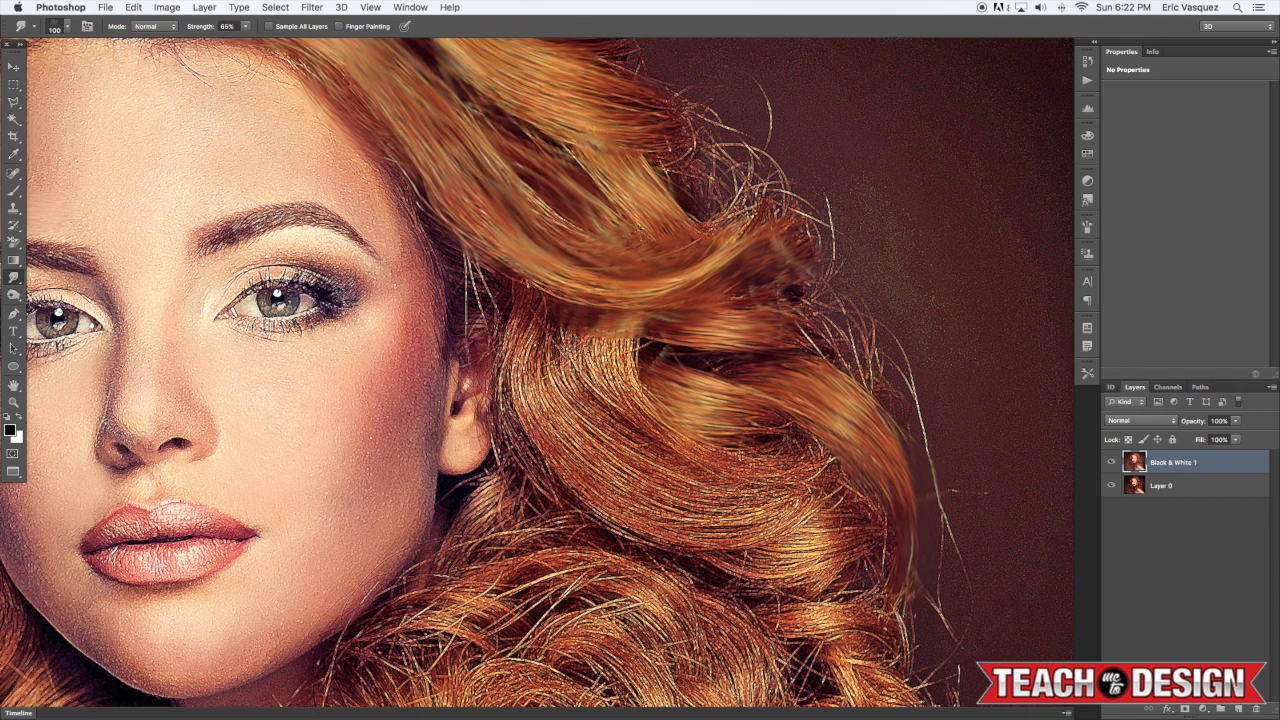
Smudge the large curl beside the ear with long strokes that follow its curve
{"action": "mouse_move", "coordinate": [482, 335]}
{"action": "left_mouse_down"}
{"action": "mouse_move", "coordinate": [517, 283]}
{"action": "mouse_move", "coordinate": [510, 425]}
{"action": "mouse_move", "coordinate": [527, 338]}
{"action": "mouse_move", "coordinate": [542, 440]}
{"action": "mouse_move", "coordinate": [562, 393]}
{"action": "mouse_move", "coordinate": [542, 370]}
{"action": "mouse_move", "coordinate": [600, 415]}
{"action": "mouse_move", "coordinate": [587, 333]}
{"action": "mouse_move", "coordinate": [622, 410]}
{"action": "mouse_move", "coordinate": [597, 340]}
{"action": "mouse_move", "coordinate": [724, 445]}
{"action": "mouse_move", "coordinate": [600, 445]}
{"action": "mouse_move", "coordinate": [680, 489]}
{"action": "mouse_move", "coordinate": [570, 480]}
{"action": "mouse_move", "coordinate": [742, 535]}
{"action": "mouse_move", "coordinate": [664, 523]}
{"action": "mouse_move", "coordinate": [699, 493]}
{"action": "mouse_move", "coordinate": [769, 475]}
{"action": "mouse_move", "coordinate": [663, 433]}
{"action": "mouse_move", "coordinate": [785, 450]}
{"action": "left_mouse_up"}
{"action": "scroll", "coordinate": [770, 420], "scroll_direction": "down", "scroll_amount": 5}
{"action": "scroll", "coordinate": [770, 420], "scroll_direction": "right", "scroll_amount": 2}
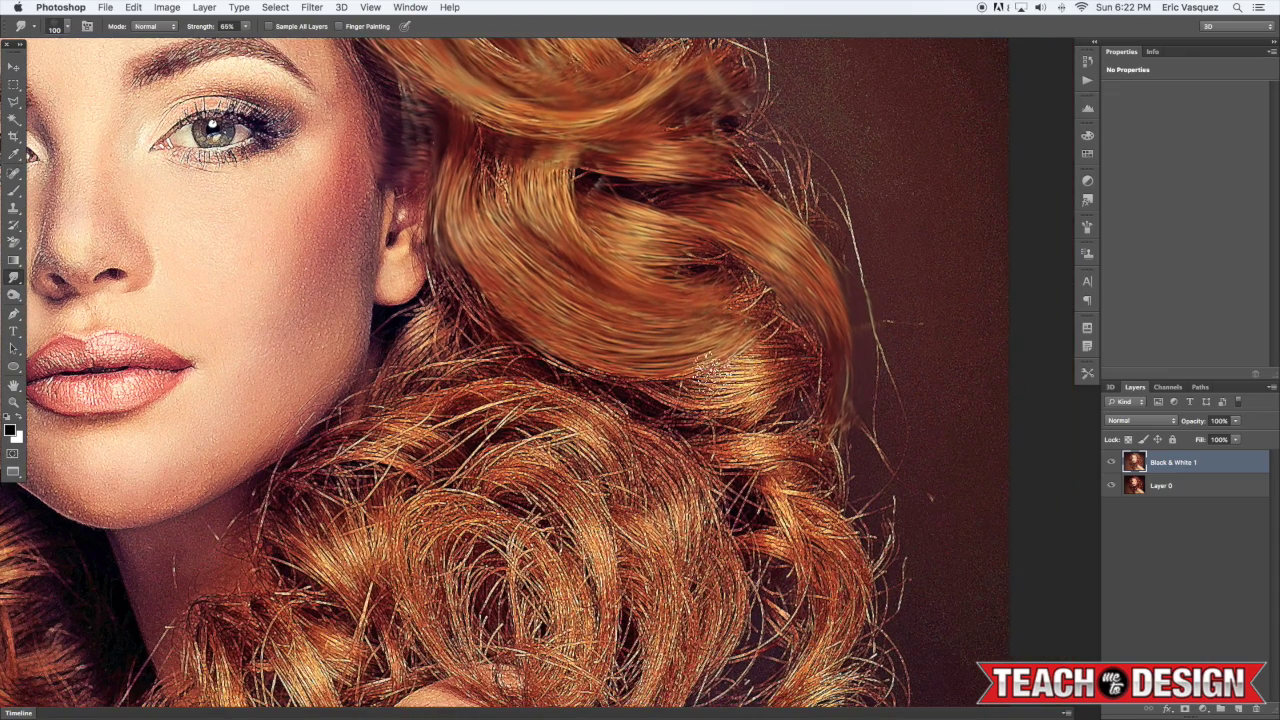
{"action": "left_click_drag", "start_coordinate": [646, 388], "coordinate": [808, 399]}
{"action": "left_click_drag", "start_coordinate": [457, 295], "coordinate": [570, 382]}
{"action": "left_click_drag", "start_coordinate": [471, 357], "coordinate": [621, 390]}
Smudge the outer parts of the round curls above the shoulder and the ringlet at the hair's right edge
{"action": "scroll", "coordinate": [651, 467], "scroll_direction": "down", "scroll_amount": 3}
{"action": "scroll", "coordinate": [651, 467], "scroll_direction": "left", "scroll_amount": 4}
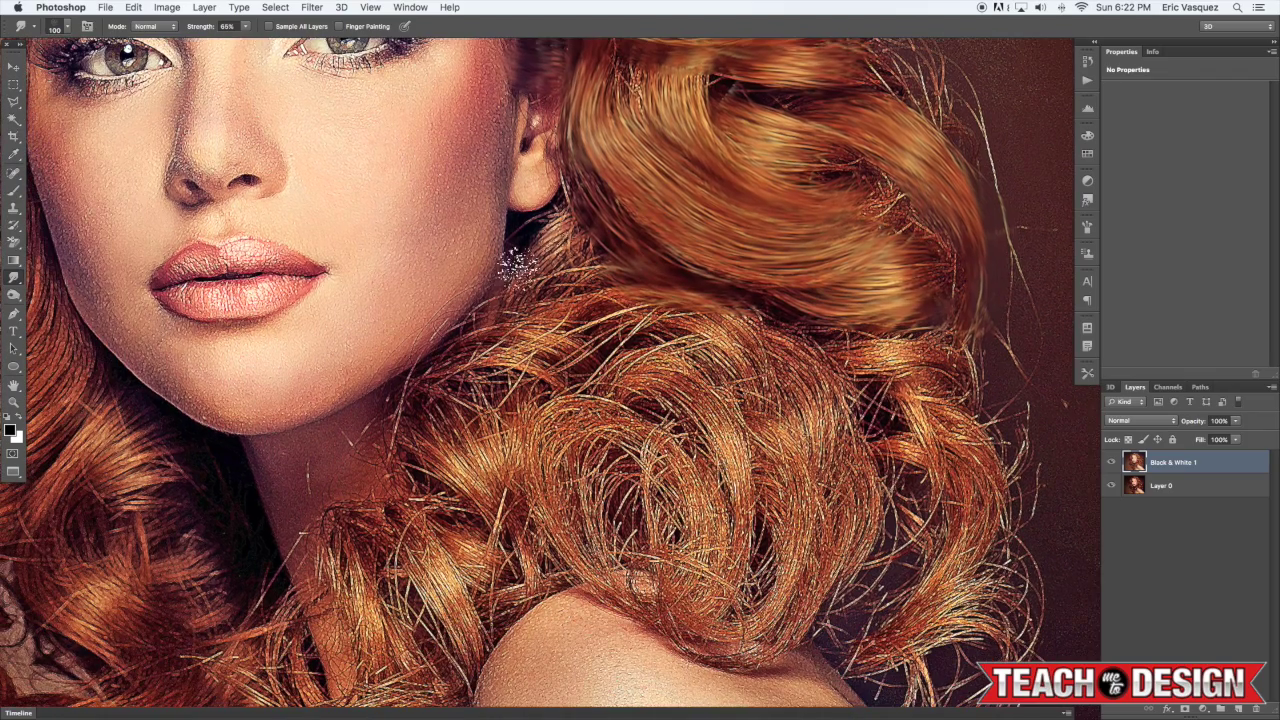
{"action": "mouse_move", "coordinate": [556, 306]}
{"action": "left_mouse_down"}
{"action": "mouse_move", "coordinate": [518, 372]}
{"action": "mouse_move", "coordinate": [540, 350]}
{"action": "mouse_move", "coordinate": [550, 398]}
{"action": "mouse_move", "coordinate": [735, 355]}
{"action": "mouse_move", "coordinate": [800, 400]}
{"action": "mouse_move", "coordinate": [790, 475]}
{"action": "mouse_move", "coordinate": [860, 355]}
{"action": "mouse_move", "coordinate": [750, 337]}
{"action": "mouse_move", "coordinate": [820, 410]}
{"action": "mouse_move", "coordinate": [871, 423]}
{"action": "mouse_move", "coordinate": [905, 385]}
{"action": "mouse_move", "coordinate": [955, 455]}
{"action": "left_mouse_up"}
{"action": "left_click_drag", "start_coordinate": [975, 505], "coordinate": [820, 302]}
{"action": "mouse_move", "coordinate": [765, 215]}
{"action": "left_mouse_down"}
{"action": "mouse_move", "coordinate": [800, 200]}
{"action": "mouse_move", "coordinate": [754, 305]}
{"action": "mouse_move", "coordinate": [747, 280]}
{"action": "mouse_move", "coordinate": [834, 282]}
{"action": "mouse_move", "coordinate": [810, 405]}
{"action": "mouse_move", "coordinate": [817, 380]}
{"action": "mouse_move", "coordinate": [742, 478]}
{"action": "mouse_move", "coordinate": [754, 462]}
{"action": "mouse_move", "coordinate": [842, 455]}
{"action": "mouse_move", "coordinate": [880, 515]}
{"action": "left_mouse_up"}
{"action": "mouse_move", "coordinate": [809, 349]}
{"action": "left_mouse_down"}
{"action": "mouse_move", "coordinate": [750, 335]}
{"action": "mouse_move", "coordinate": [725, 395]}
{"action": "mouse_move", "coordinate": [680, 325]}
{"action": "mouse_move", "coordinate": [679, 379]}
{"action": "mouse_move", "coordinate": [640, 283]}
{"action": "mouse_move", "coordinate": [672, 390]}
{"action": "left_mouse_up"}
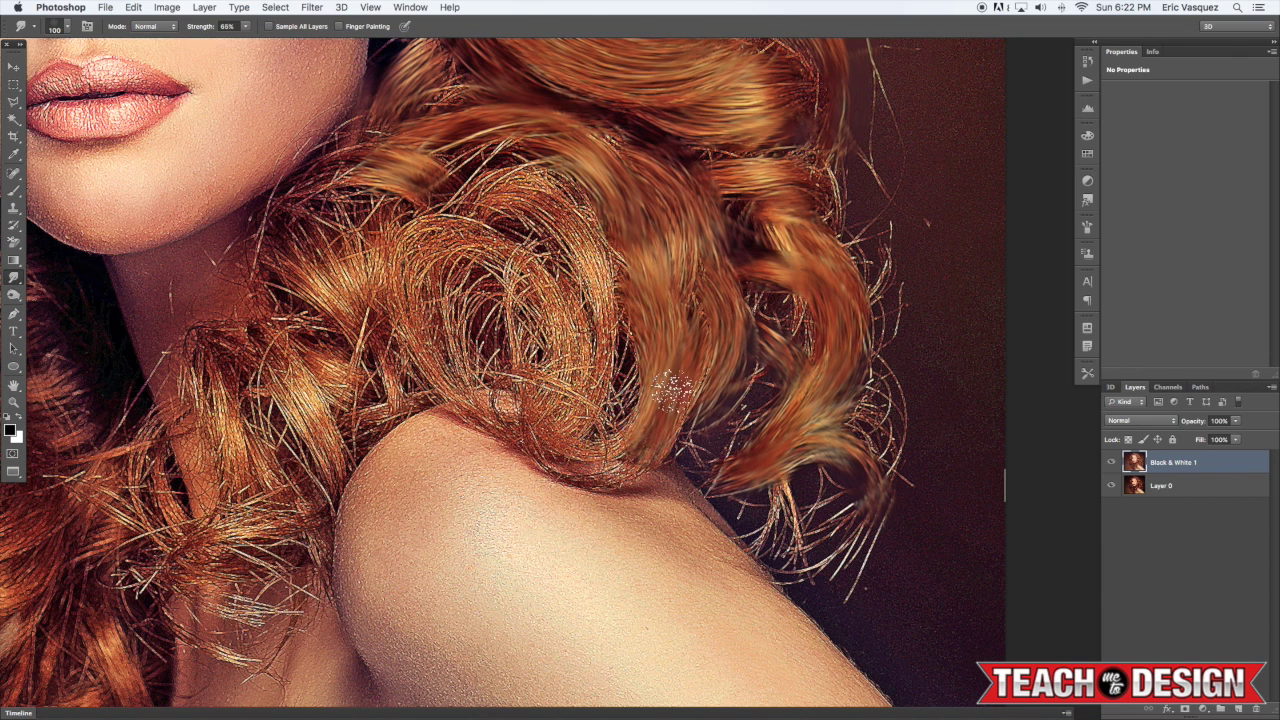
Smudge the inner spiral curls above the shoulder and the strands beside the neck
{"action": "mouse_move", "coordinate": [472, 203]}
{"action": "left_mouse_down"}
{"action": "mouse_move", "coordinate": [543, 187]}
{"action": "mouse_move", "coordinate": [590, 275]}
{"action": "mouse_move", "coordinate": [489, 157]}
{"action": "left_mouse_up"}
{"action": "left_click_drag", "start_coordinate": [453, 85], "coordinate": [520, 163]}
{"action": "mouse_move", "coordinate": [455, 240]}
{"action": "left_mouse_down"}
{"action": "mouse_move", "coordinate": [411, 357]}
{"action": "mouse_move", "coordinate": [600, 465]}
{"action": "mouse_move", "coordinate": [590, 480]}
{"action": "mouse_move", "coordinate": [500, 390]}
{"action": "left_mouse_up"}
{"action": "mouse_move", "coordinate": [375, 462]}
{"action": "left_mouse_down"}
{"action": "mouse_move", "coordinate": [430, 290]}
{"action": "mouse_move", "coordinate": [315, 465]}
{"action": "left_mouse_up"}
{"action": "left_click_drag", "start_coordinate": [281, 382], "coordinate": [515, 109]}
{"action": "mouse_move", "coordinate": [383, 463]}
{"action": "left_mouse_down"}
{"action": "mouse_move", "coordinate": [274, 317]}
{"action": "mouse_move", "coordinate": [464, 570]}
{"action": "left_mouse_up"}
Smudge the lower curls over the neck and chest, using a smaller brush for fine strands and a larger one for broad locks
{"action": "key", "text": "bracketleft"}
{"action": "key", "text": "bracketleft"}
{"action": "key", "text": "bracketleft"}
{"action": "mouse_move", "coordinate": [314, 508]}
{"action": "left_mouse_down"}
{"action": "mouse_move", "coordinate": [372, 343]}
{"action": "mouse_move", "coordinate": [350, 391]}
{"action": "left_mouse_up"}
{"action": "key", "text": "bracketright"}
{"action": "key", "text": "bracketright"}
{"action": "key", "text": "bracketright"}
{"action": "key", "text": "bracketright"}
{"action": "mouse_move", "coordinate": [495, 350]}
{"action": "left_mouse_down"}
{"action": "mouse_move", "coordinate": [585, 405]}
{"action": "mouse_move", "coordinate": [670, 499]}
{"action": "left_mouse_up"}
{"action": "mouse_move", "coordinate": [440, 135]}
{"action": "left_mouse_down"}
{"action": "mouse_move", "coordinate": [430, 195]}
{"action": "mouse_move", "coordinate": [244, 338]}
{"action": "left_mouse_up"}
Smudge the long waves of hair along the left side of the face
{"action": "scroll", "coordinate": [243, 340], "scroll_direction": "up", "scroll_amount": 3}
{"action": "scroll", "coordinate": [362, 365], "scroll_direction": "left", "scroll_amount": 2}
{"action": "left_click_drag", "start_coordinate": [489, 336], "coordinate": [540, 470]}
{"action": "left_click_drag", "start_coordinate": [424, 257], "coordinate": [478, 469]}
Smudge the fine details around the left eye and eyebrow with a smaller brush of about 70 px
{"action": "key", "text": "bracketleft"}
{"action": "key", "text": "bracketleft"}
{"action": "key", "text": "bracketleft"}
{"action": "key", "text": "bracketleft"}
{"action": "key", "text": "bracketleft"}
{"action": "left_click_drag", "start_coordinate": [650, 275], "coordinate": [592, 305]}
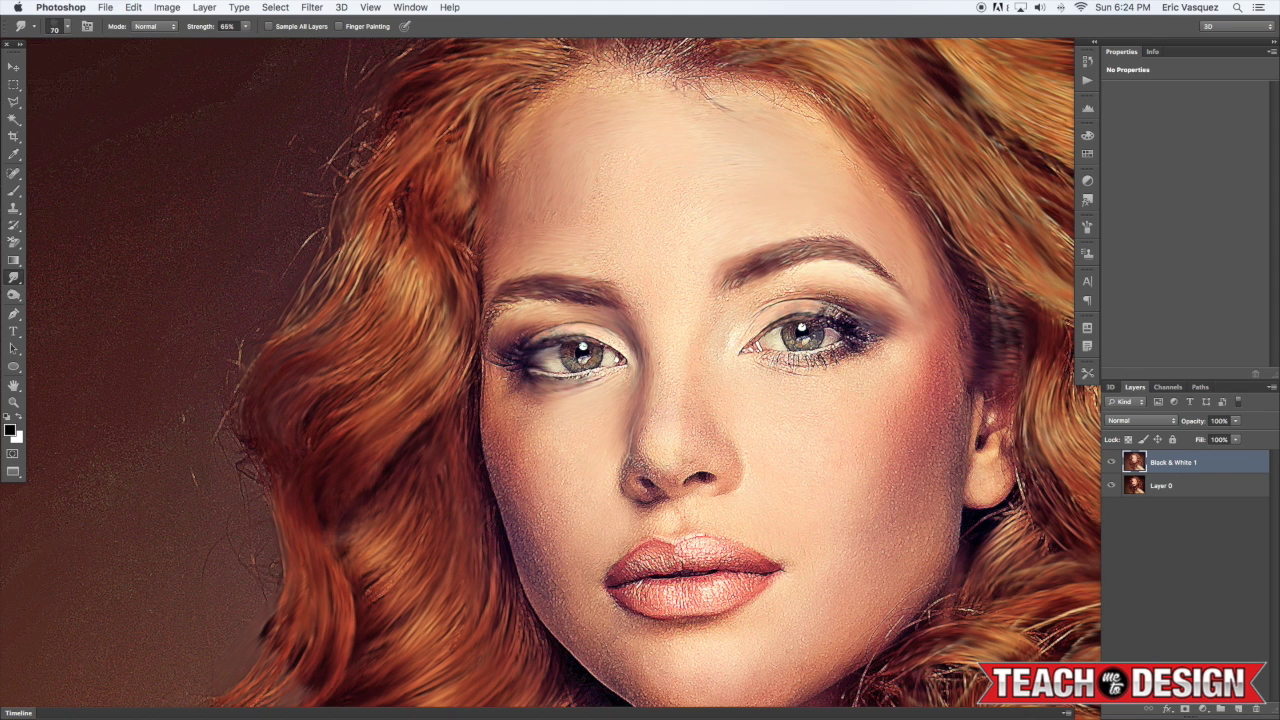
Smudge the skin of the cheeks with a 125 px brush and the lips with a 60 px brush
{"action": "scroll", "coordinate": [660, 472], "scroll_direction": "down", "scroll_amount": 3}
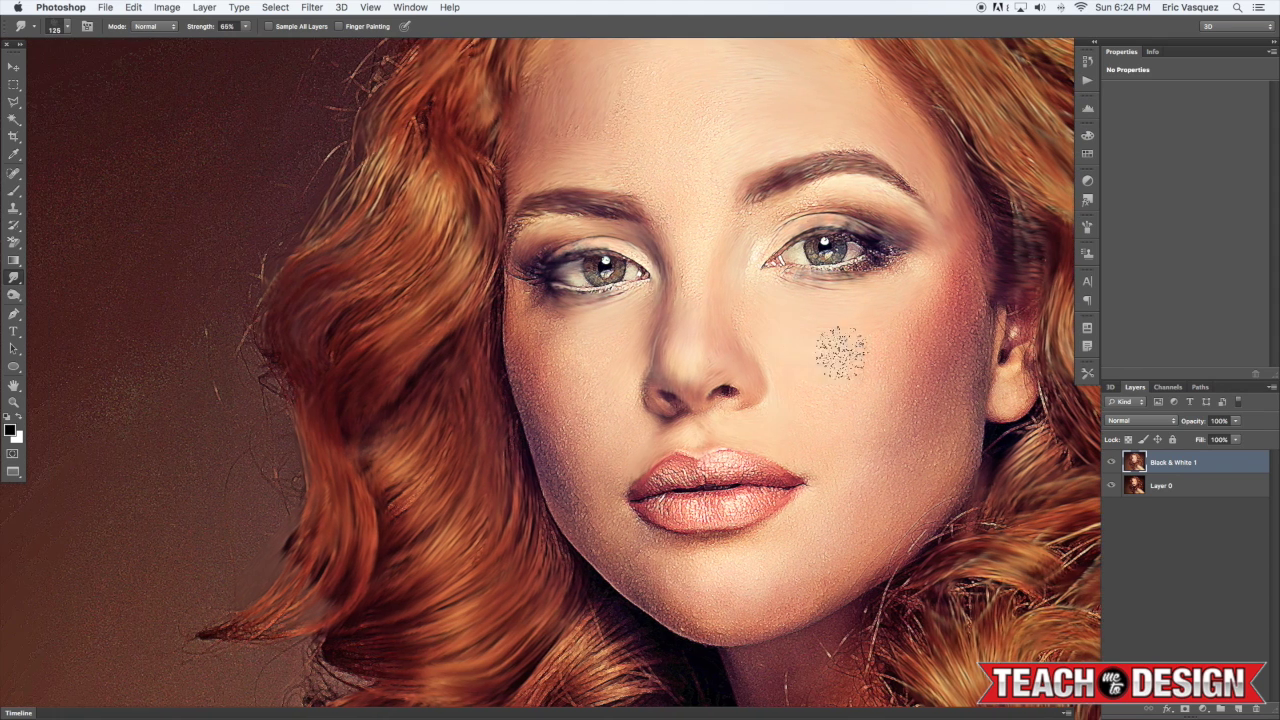
{"action": "mouse_move", "coordinate": [522, 418]}
{"action": "left_mouse_down"}
{"action": "mouse_move", "coordinate": [570, 508]}
{"action": "mouse_move", "coordinate": [750, 472]}
{"action": "mouse_move", "coordinate": [665, 515]}
{"action": "mouse_move", "coordinate": [800, 472]}
{"action": "left_mouse_up"}
{"action": "key", "text": "bracketleft"}
{"action": "key", "text": "bracketleft"}
{"action": "key", "text": "bracketleft"}
{"action": "key", "text": "bracketleft"}
{"action": "key", "text": "bracketleft"}
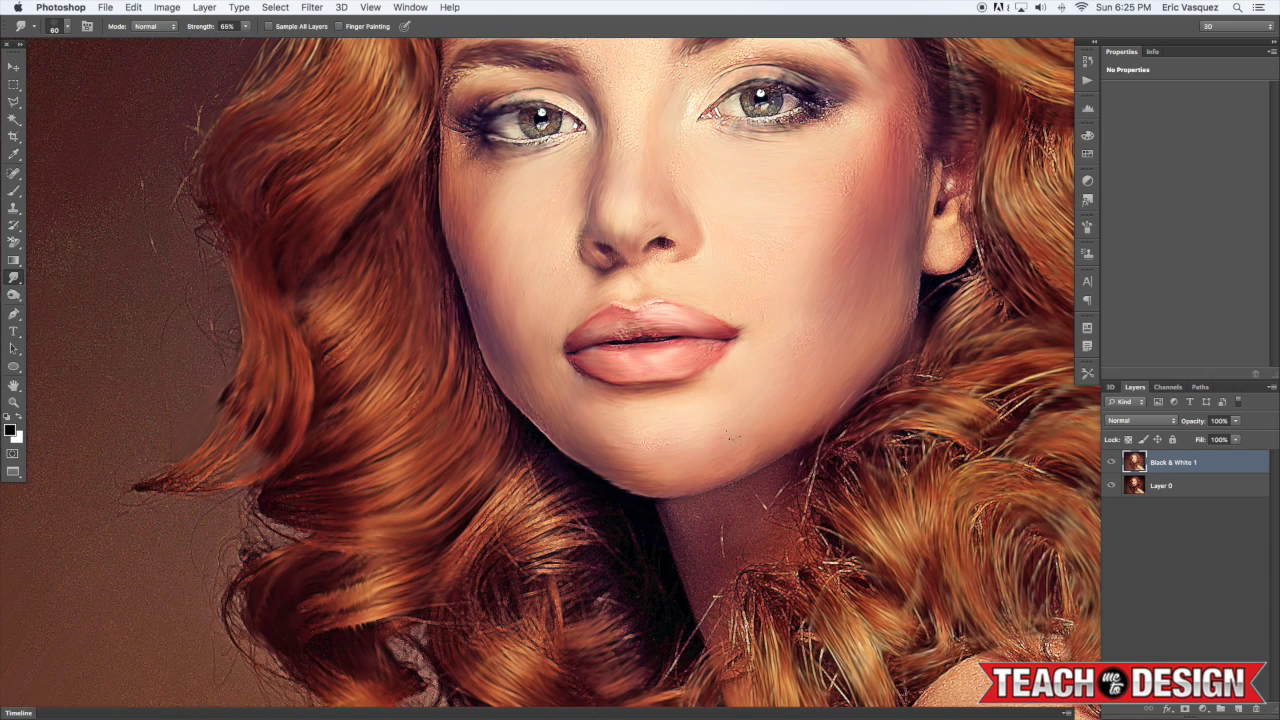
Smudge the shoulder and chest skin with a 250 px brush, reducing the brush to 90 px for the edges near the hair
{"action": "scroll", "coordinate": [740, 140], "scroll_direction": "up", "scroll_amount": 3}
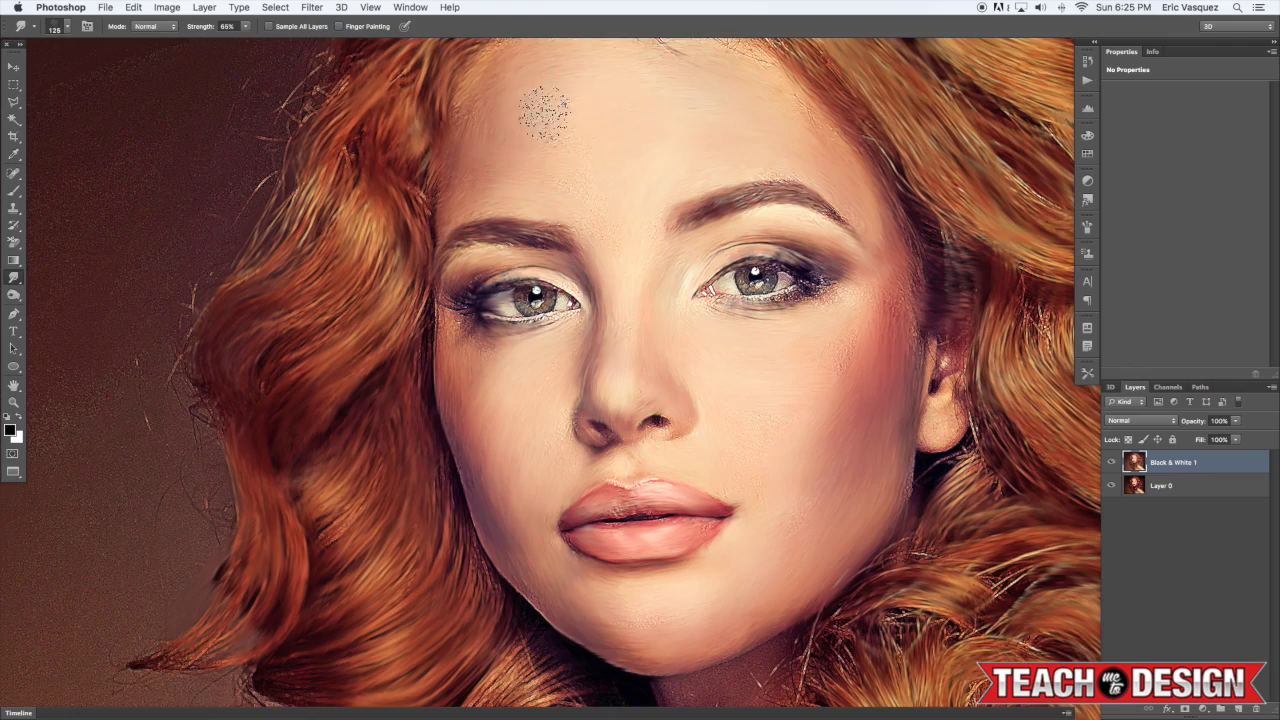
{"action": "scroll", "coordinate": [608, 108], "scroll_direction": "down", "scroll_amount": 6}
{"action": "key", "text": "bracketright"}
{"action": "key", "text": "bracketright"}
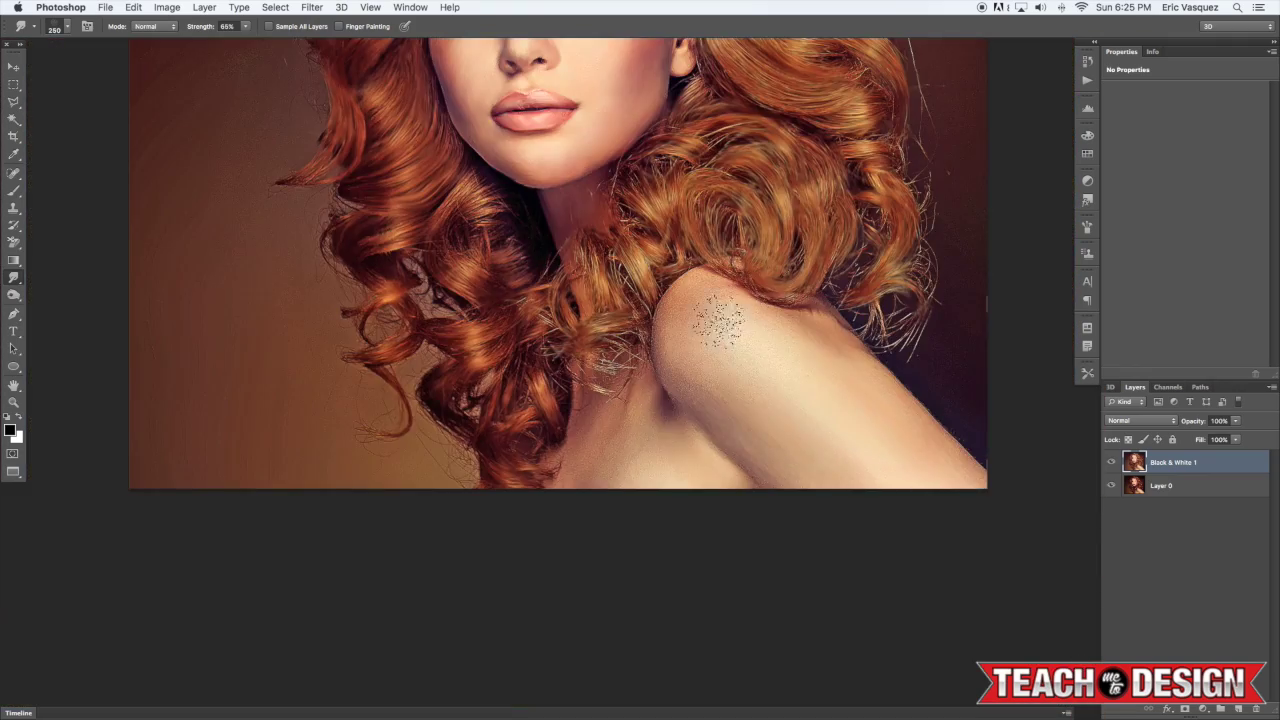
{"action": "mouse_move", "coordinate": [677, 411]}
{"action": "left_mouse_down"}
{"action": "mouse_move", "coordinate": [722, 467]}
{"action": "mouse_move", "coordinate": [742, 705]}
{"action": "left_mouse_up"}
{"action": "key", "text": "bracketleft"}
{"action": "key", "text": "bracketleft"}
{"action": "key", "text": "bracketleft"}
{"action": "key", "text": "bracketleft"}
{"action": "key", "text": "bracketleft"}
{"action": "key", "text": "bracketleft"}
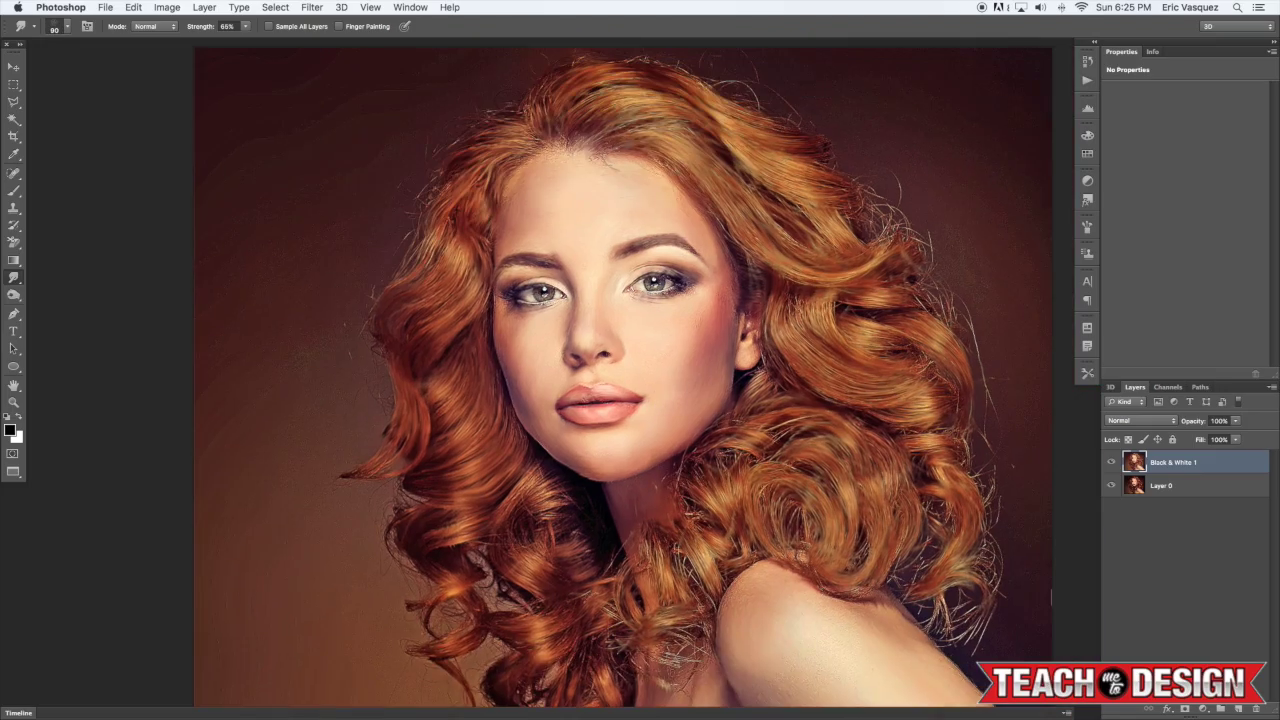
{"action": "scroll", "coordinate": [620, 370], "scroll_direction": "down", "scroll_amount": 2}
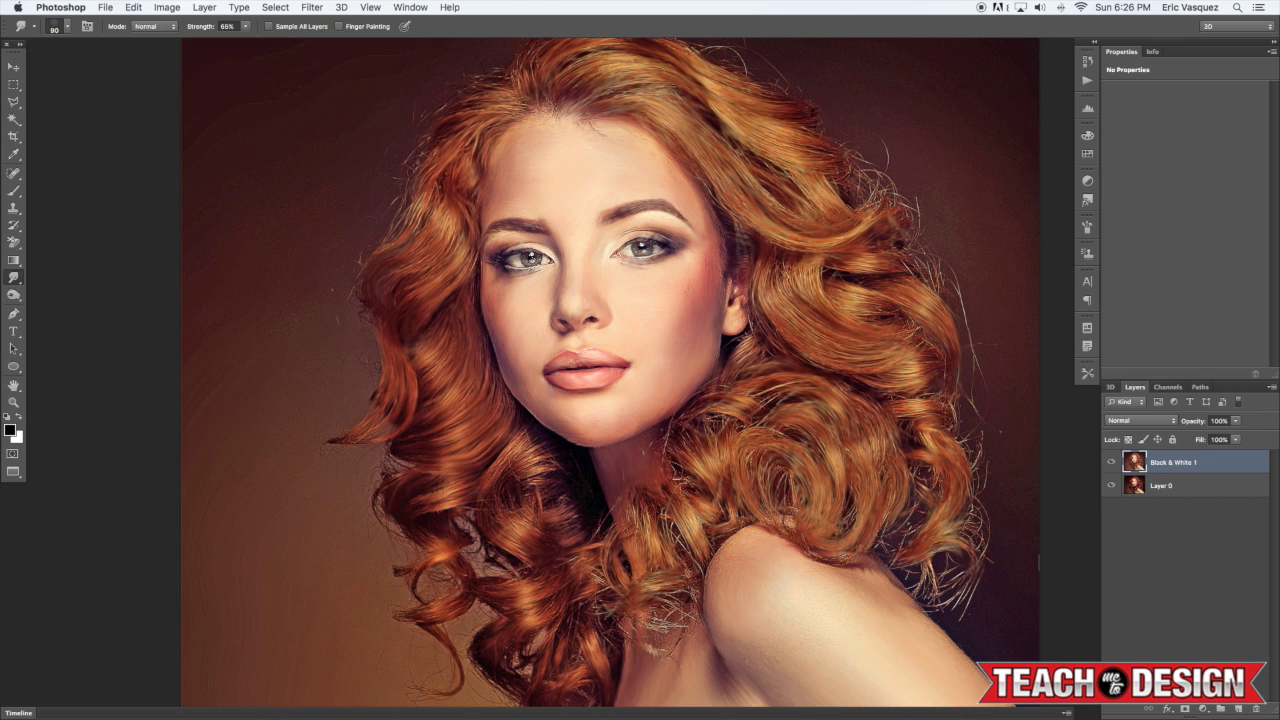
{"action": "key", "text": "super+minus"}
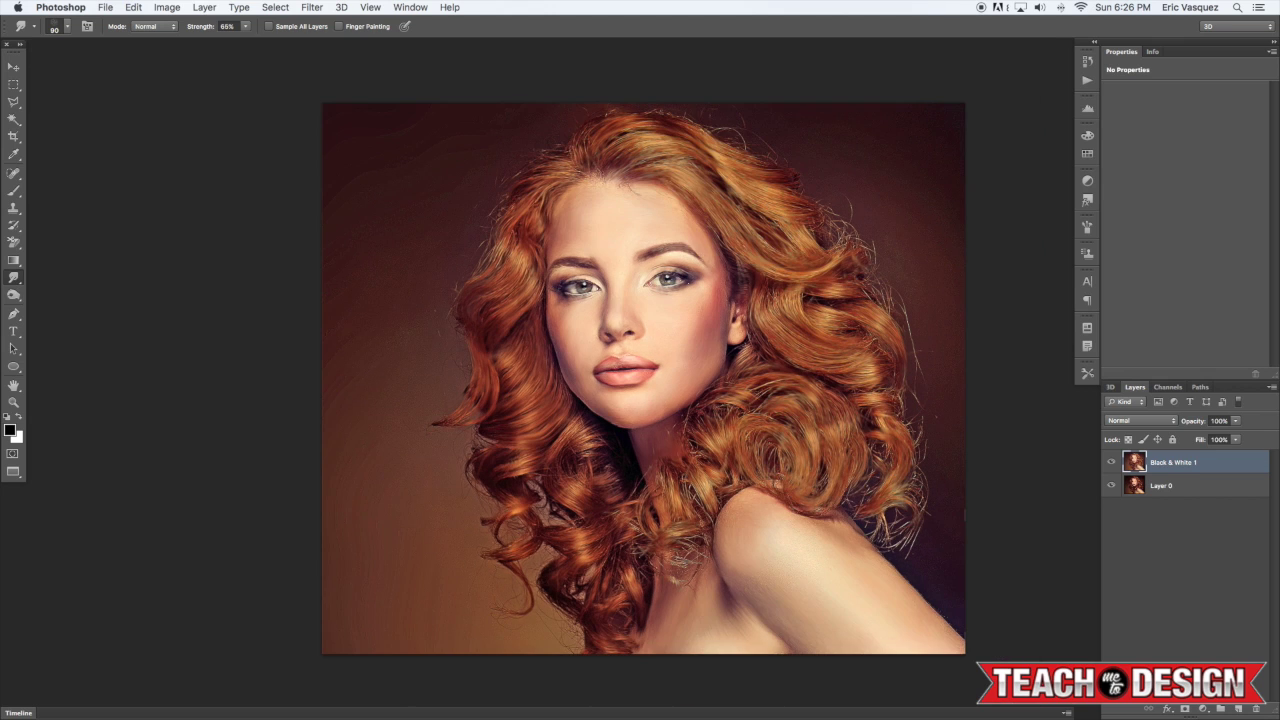
{"action": "key", "text": "bracketright"}
{"action": "key", "text": "bracketright"}
{"action": "key", "text": "bracketright"}
{"action": "key", "text": "bracketright"}
{"action": "key", "text": "bracketright"}
{"action": "key", "text": "bracketright"}
{"action": "key", "text": "v"}
{"action": "key", "text": "b"}
{"action": "key", "text": "bracketleft"}
{"action": "key", "text": "bracketleft"}
{"action": "key", "text": "bracketleft"}
{"action": "key", "text": "bracketleft"}
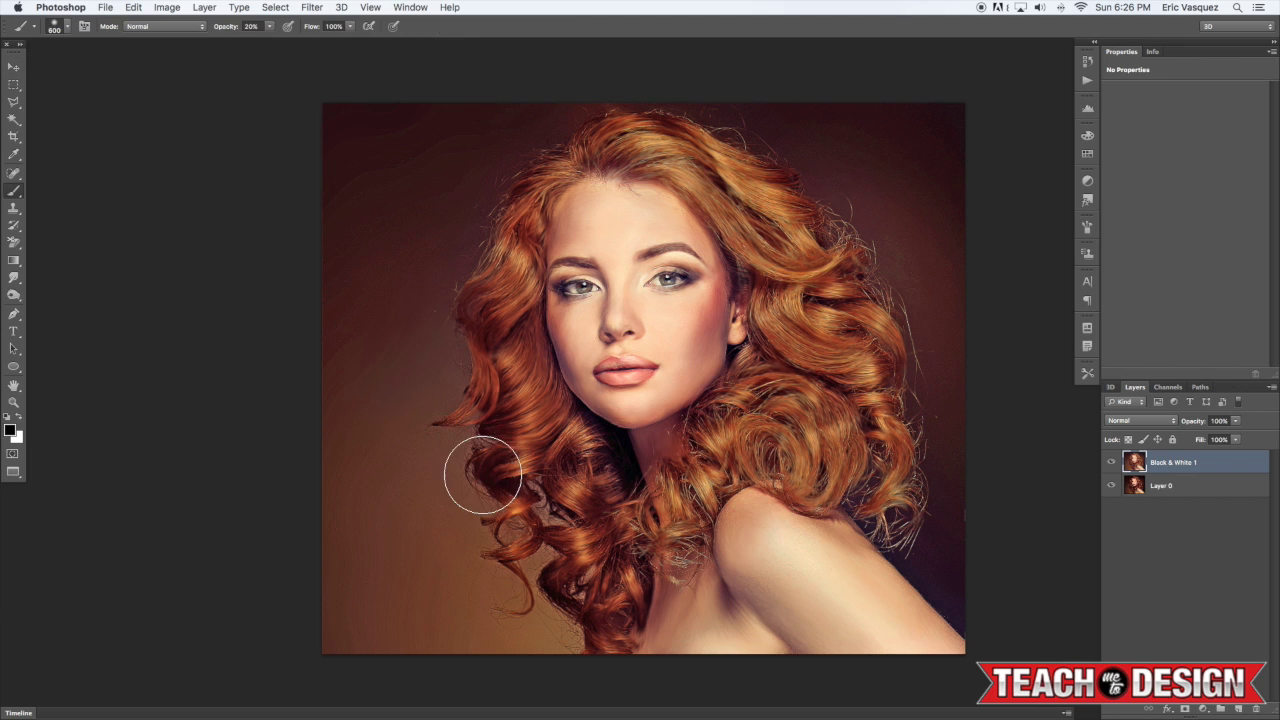
Compare the smudged Black & White 1 layer with the original by toggling its visibility, and duplicate it
{"action": "left_click", "coordinate": [1108, 463]}
{"action": "left_click", "coordinate": [1108, 463]}
{"action": "key", "text": "super+j"}
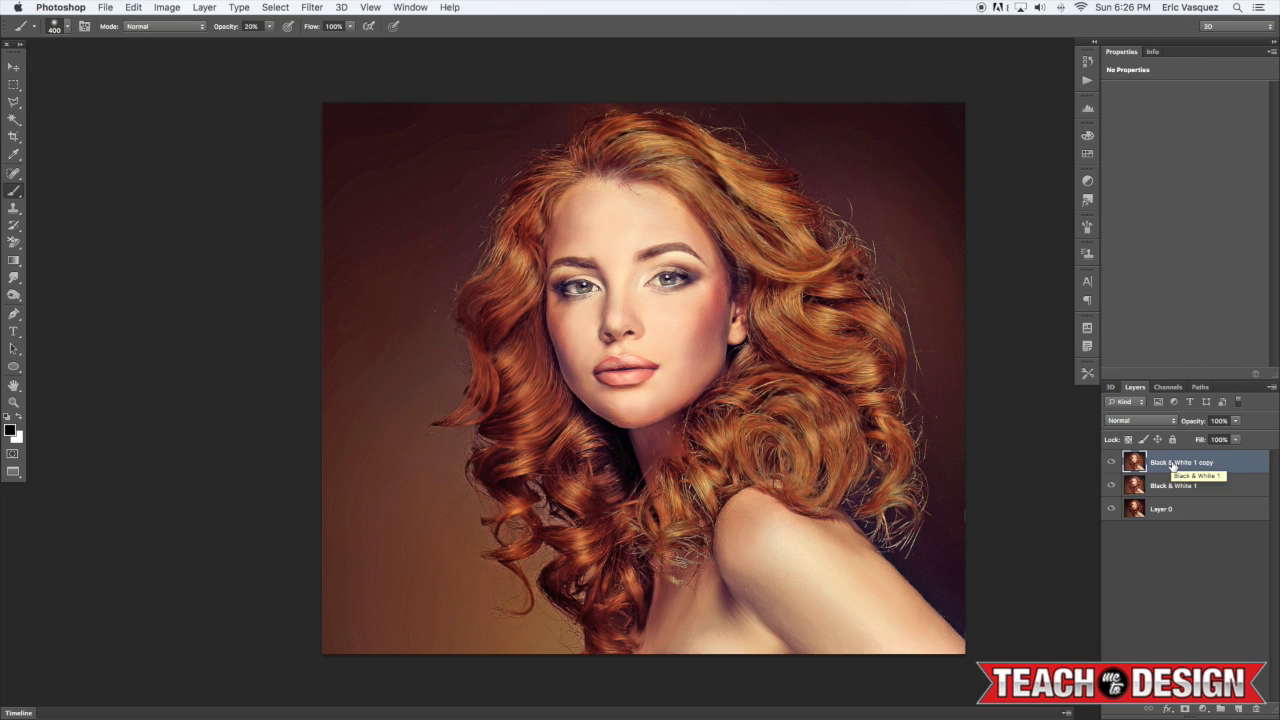
Apply the Oil Paint filter to the duplicate with Stylization 10, Cleanliness 10, Scale 0.5, Bristle Detail 10 and Shine 2.05
{"action": "left_click", "coordinate": [319, 6]}
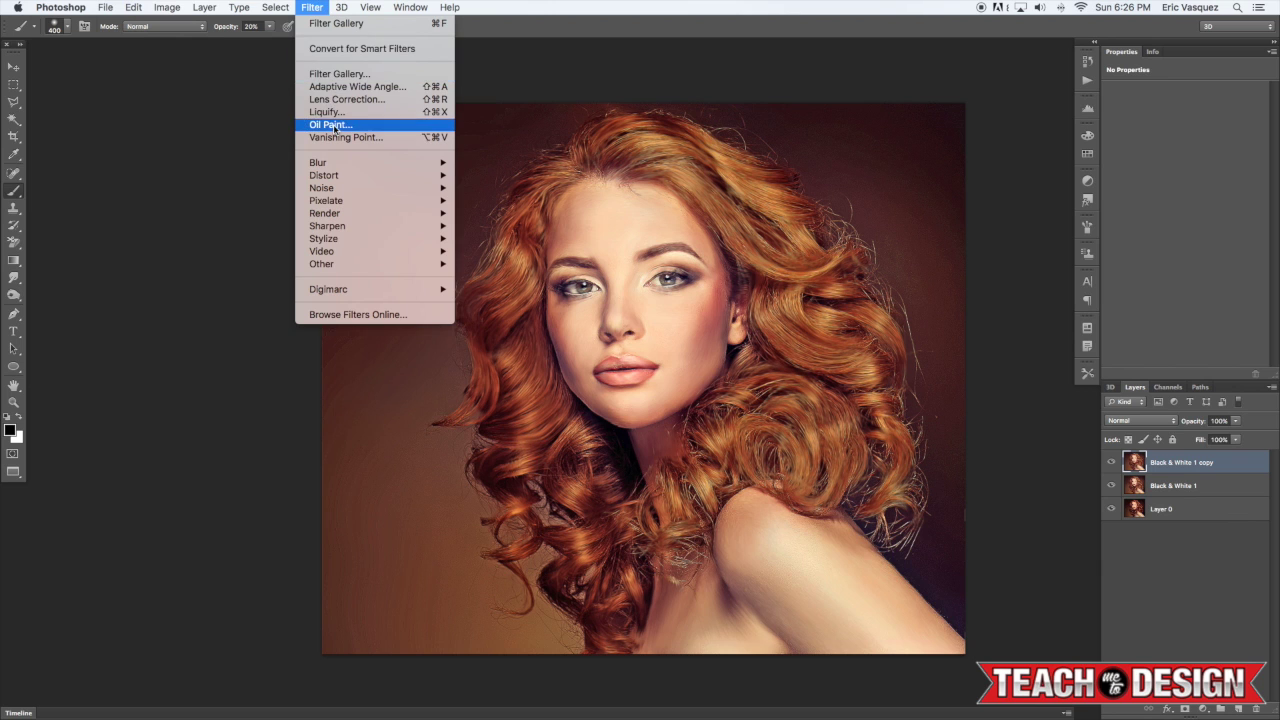
{"action": "left_click", "coordinate": [330, 125]}
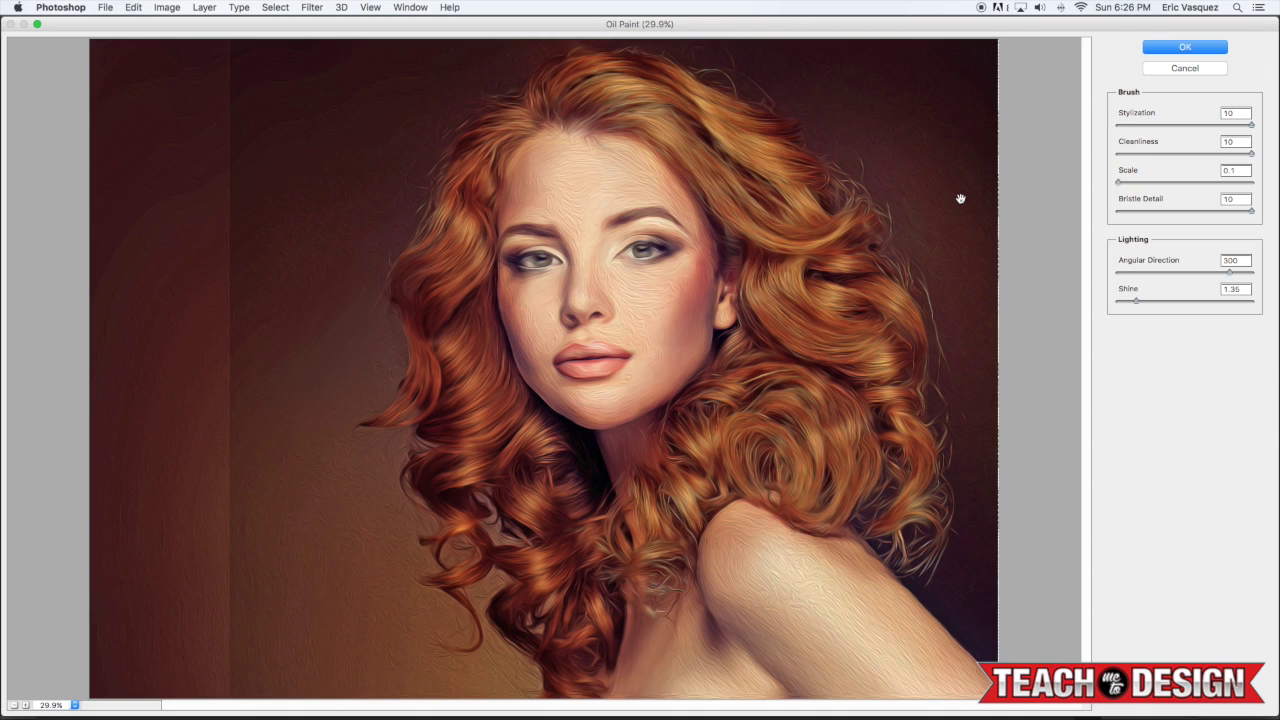
{"action": "left_click", "coordinate": [1252, 125]}
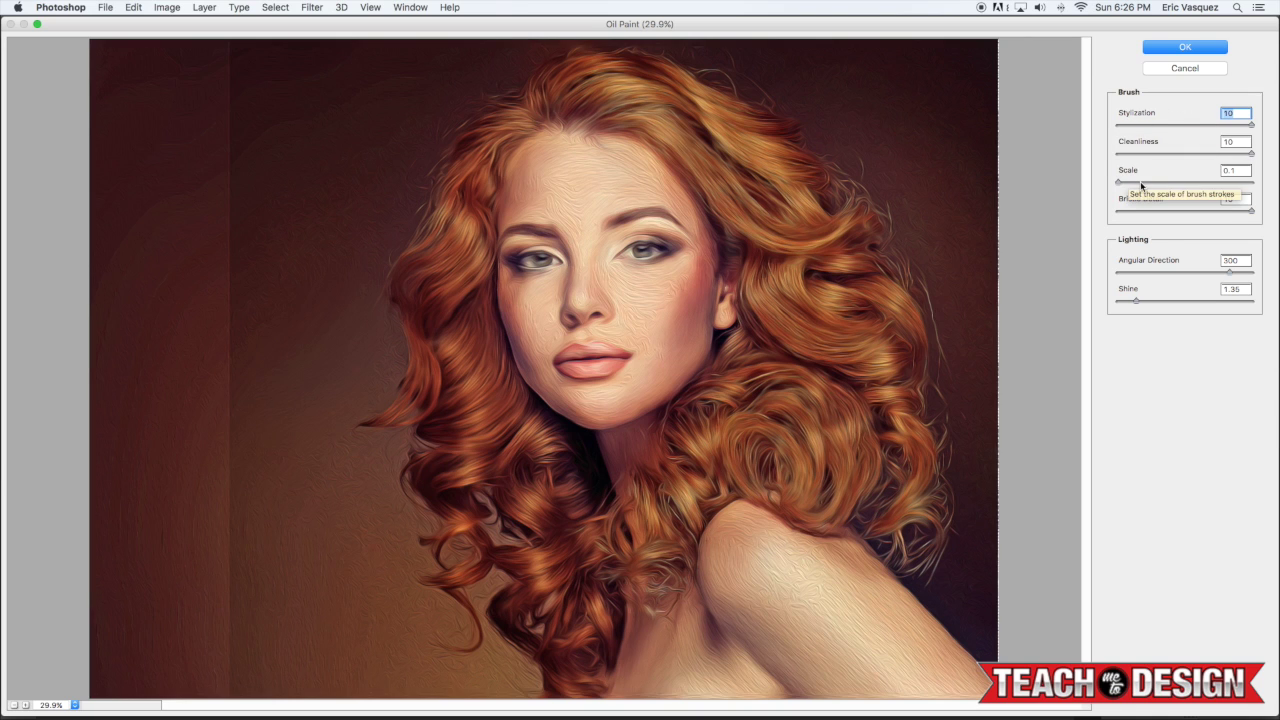
{"action": "mouse_move", "coordinate": [1120, 184]}
{"action": "left_mouse_down"}
{"action": "mouse_move", "coordinate": [1162, 183]}
{"action": "mouse_move", "coordinate": [1124, 184]}
{"action": "left_mouse_up"}
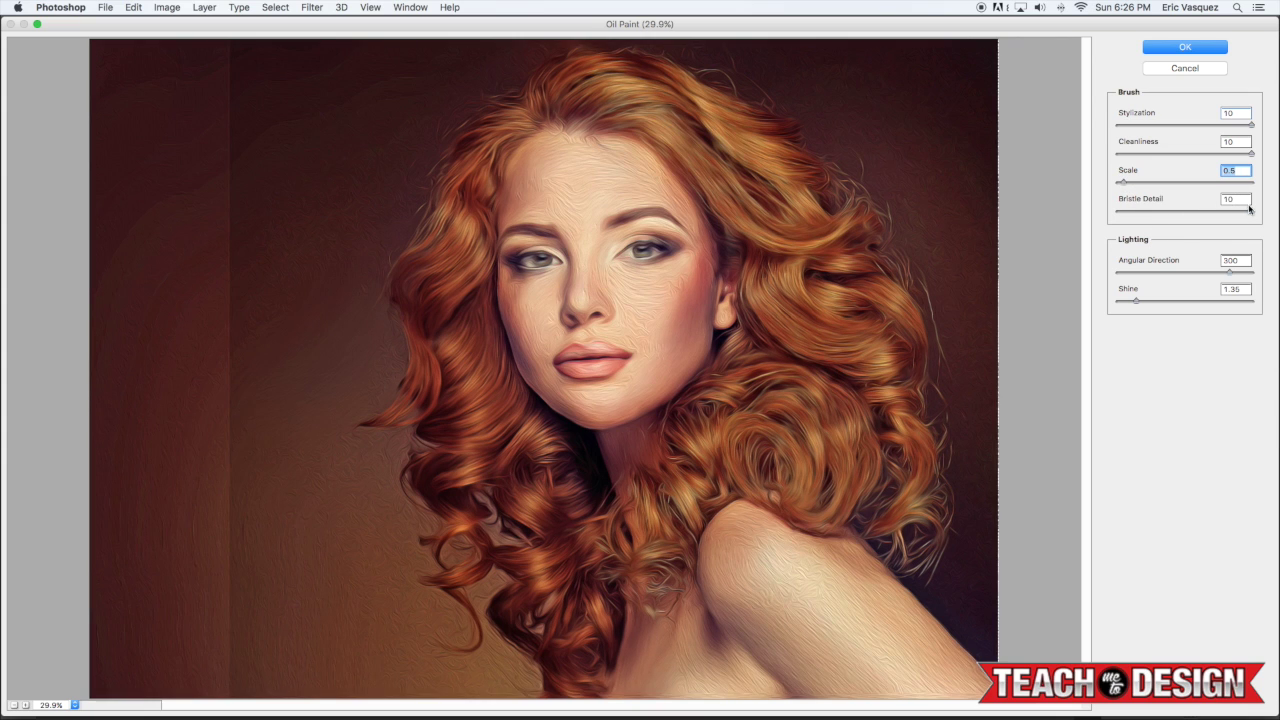
{"action": "left_click_drag", "start_coordinate": [1138, 303], "coordinate": [1141, 303]}
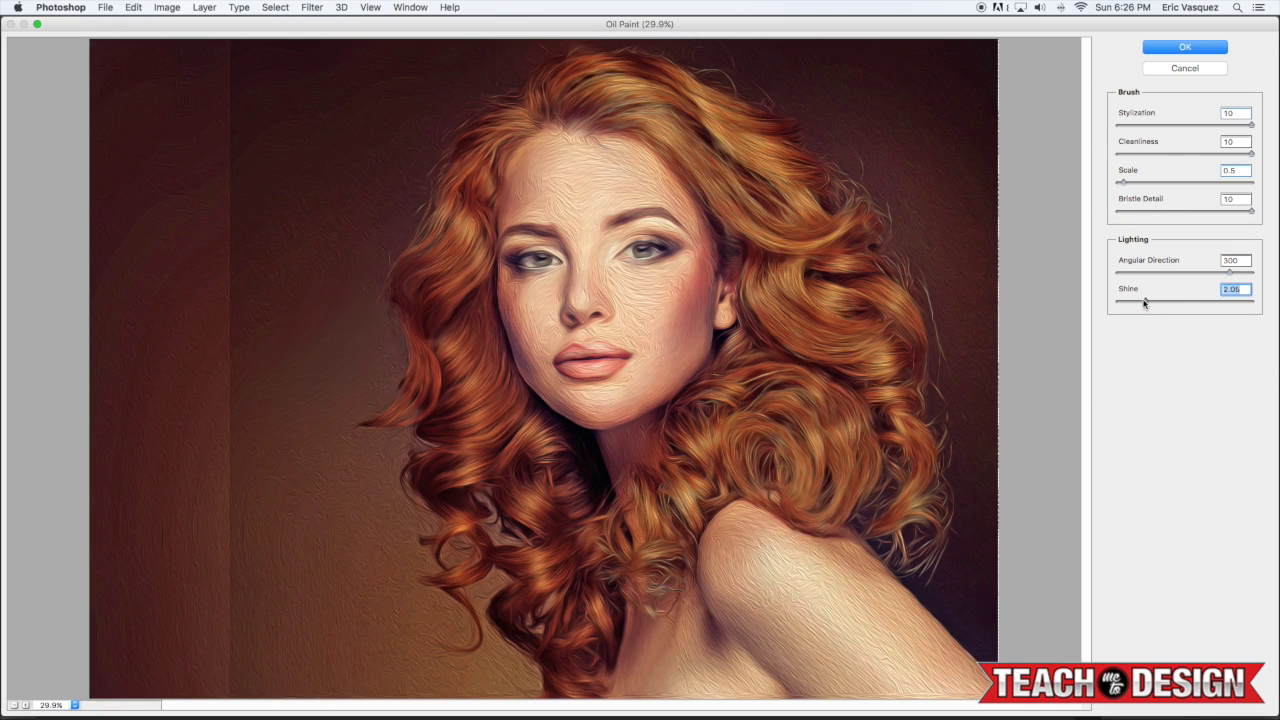
{"action": "left_click", "coordinate": [1180, 50]}
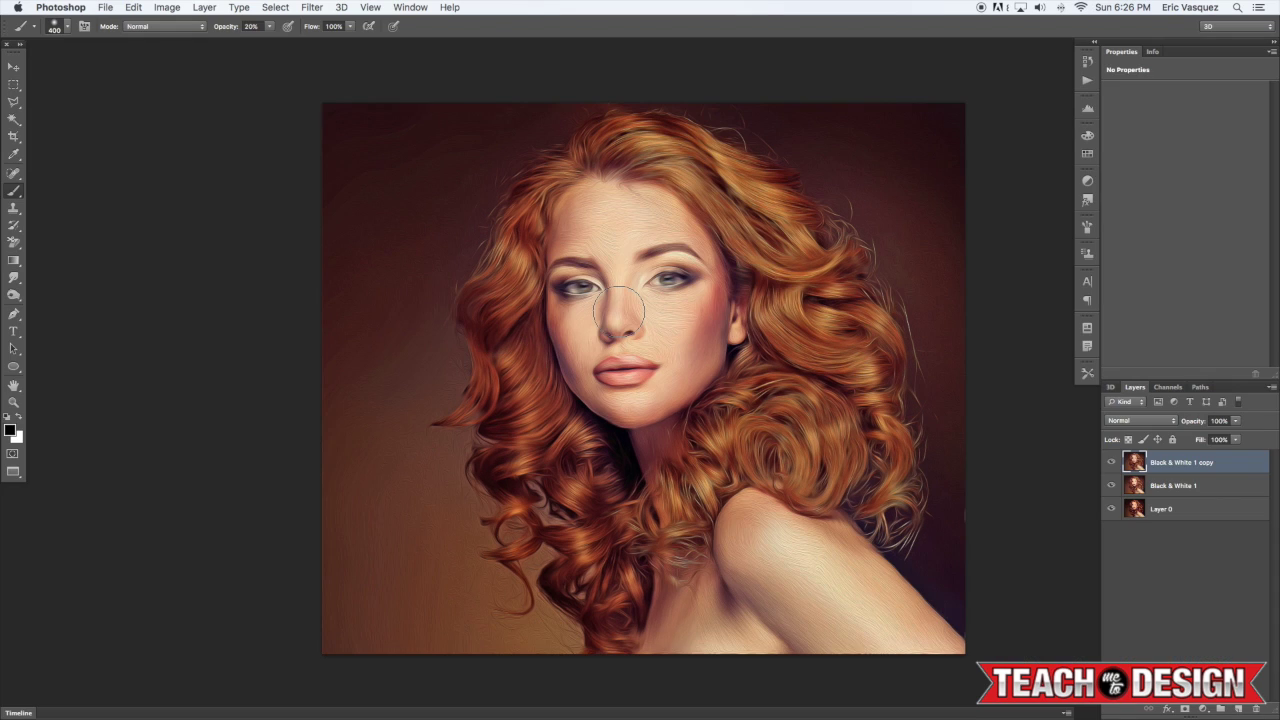
Smudge the oil-paint texture on the forehead with a 150 px Smudge brush at 65% strength
{"action": "key", "text": "super+equal"}
{"action": "key", "text": "super+equal"}
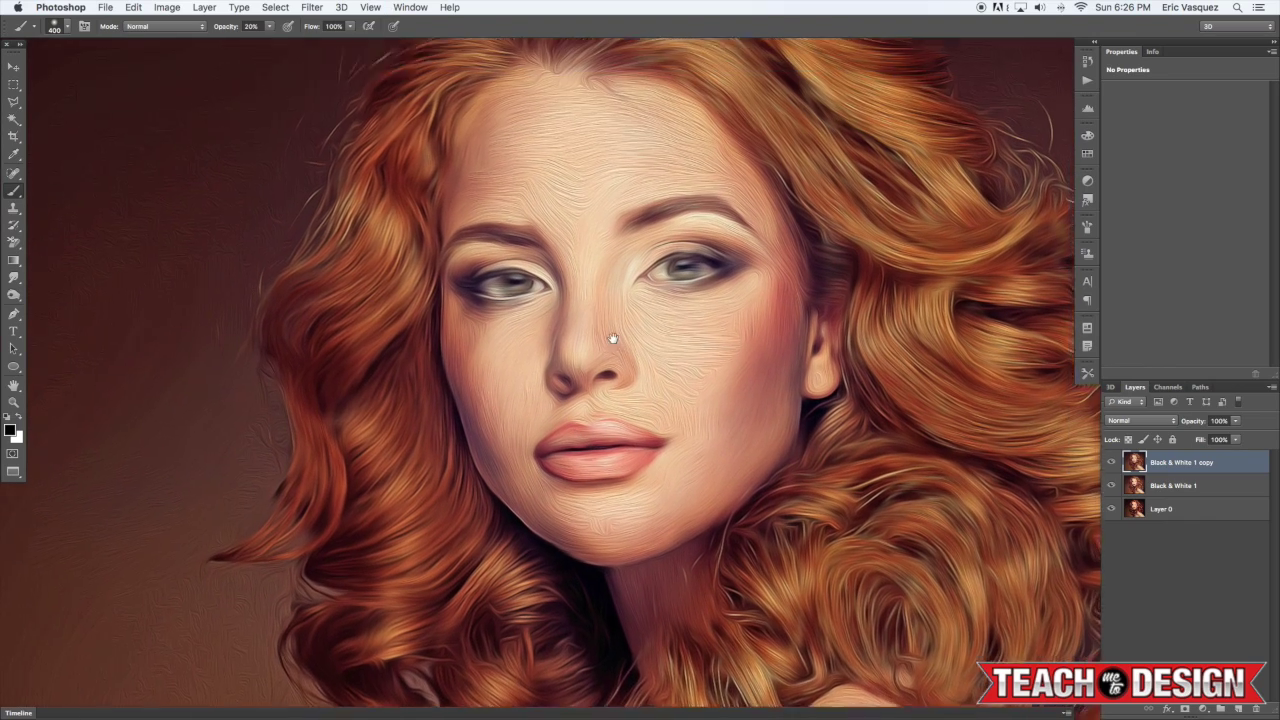
{"action": "left_click_drag", "start_coordinate": [613, 338], "coordinate": [617, 378]}
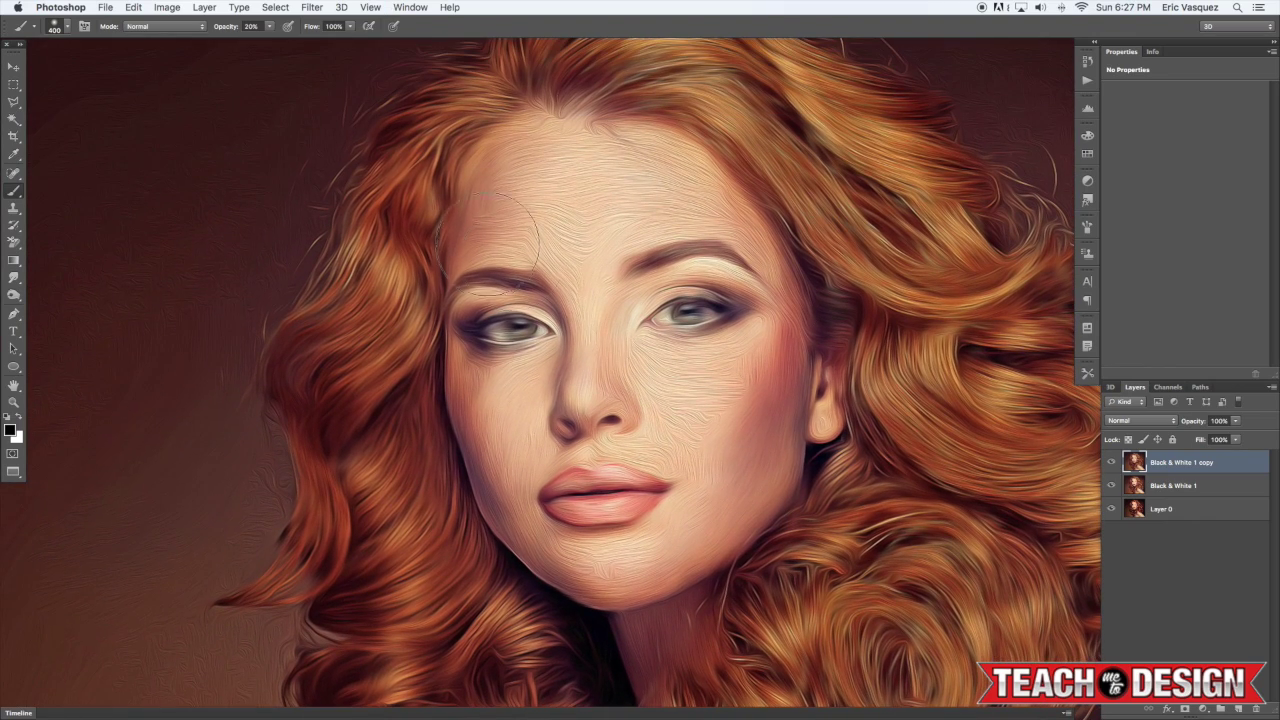
{"action": "left_click", "coordinate": [12, 279]}
{"action": "scroll", "coordinate": [257, 257], "scroll_direction": "right", "scroll_amount": 1}
{"action": "scroll", "coordinate": [460, 280], "scroll_direction": "right", "scroll_amount": 1}
{"action": "key", "text": "bracketleft"}
{"action": "key", "text": "bracketleft"}
{"action": "key", "text": "bracketleft"}
{"action": "key", "text": "bracketleft"}
{"action": "key", "text": "bracketleft"}
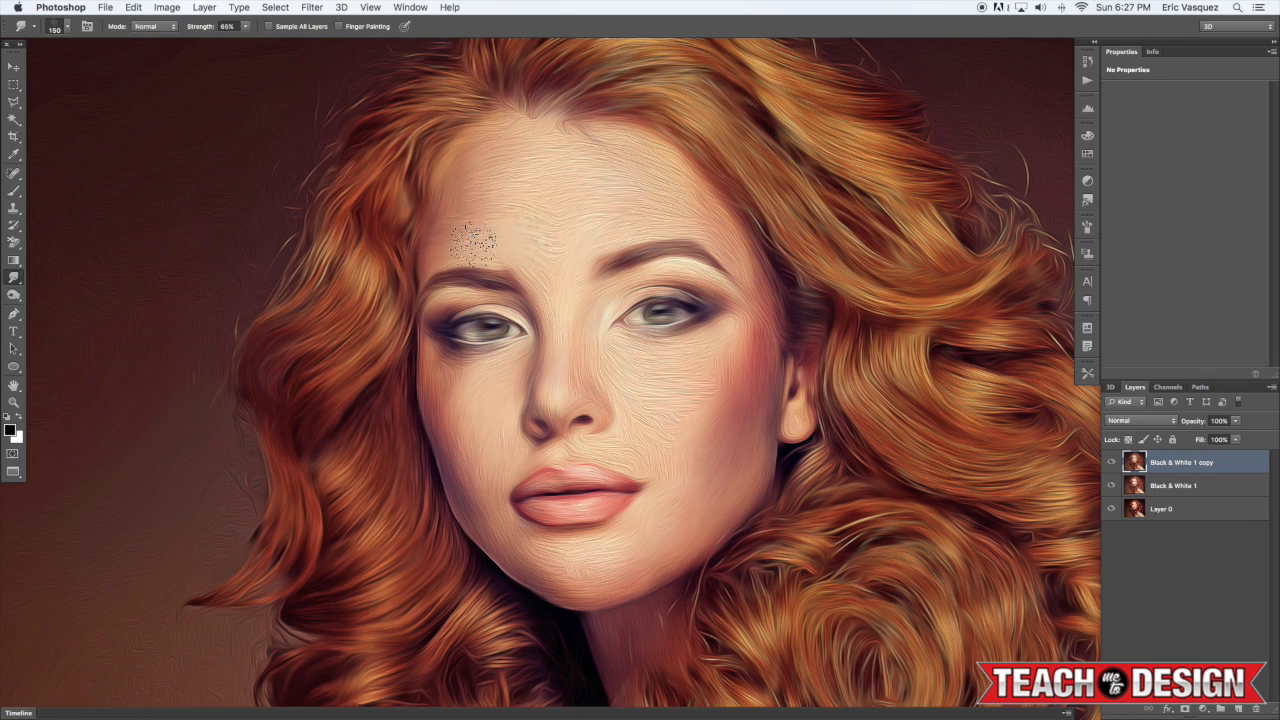
{"action": "left_click_drag", "start_coordinate": [536, 220], "coordinate": [650, 208]}
{"action": "left_click_drag", "start_coordinate": [563, 194], "coordinate": [651, 173]}
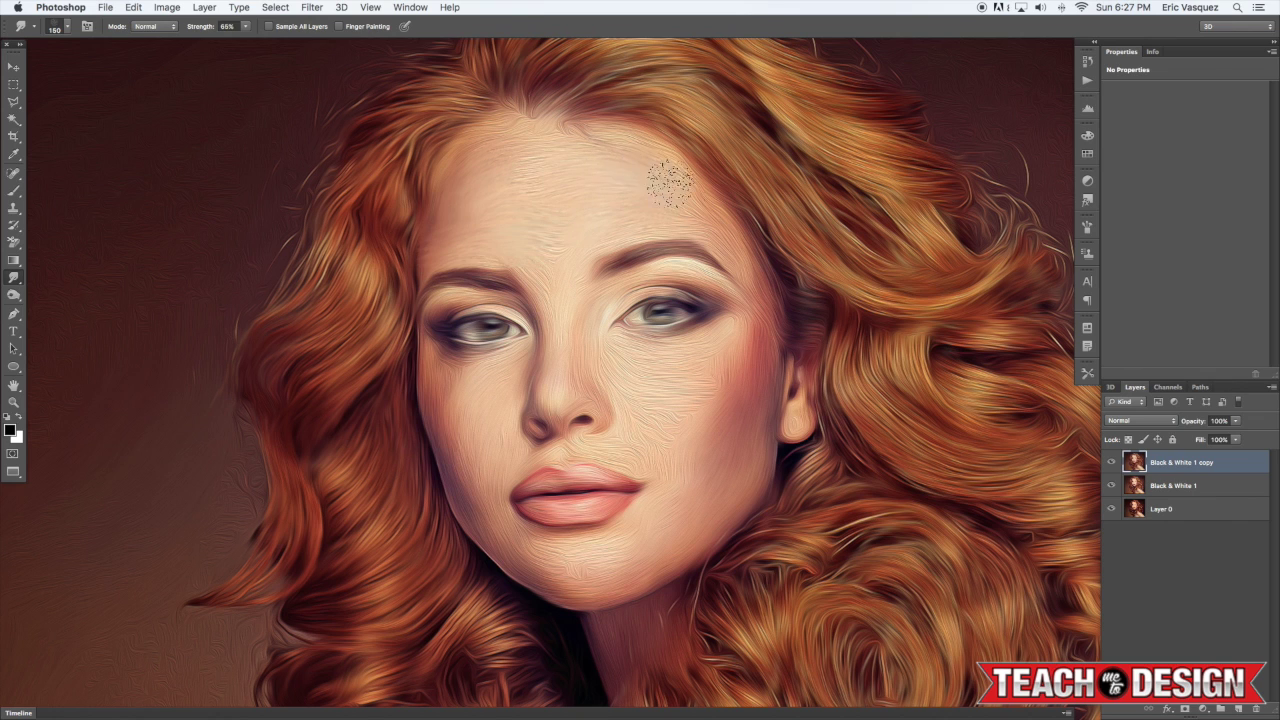
Smudge the eyelids, cheeks, chin and neck with a smaller brush of about 80 to 90 px
{"action": "key", "text": "bracketleft"}
{"action": "key", "text": "bracketleft"}
{"action": "key", "text": "bracketleft"}
{"action": "key", "text": "bracketleft"}
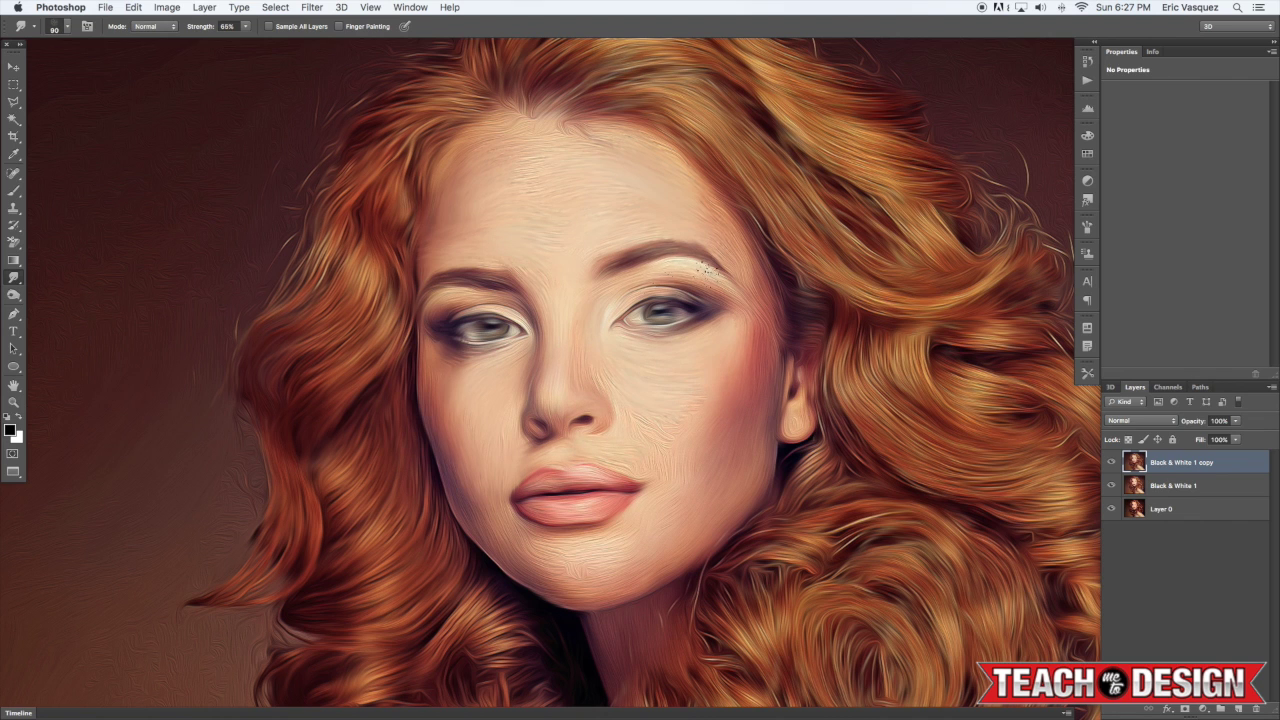
{"action": "left_click_drag", "start_coordinate": [801, 418], "coordinate": [821, 343]}
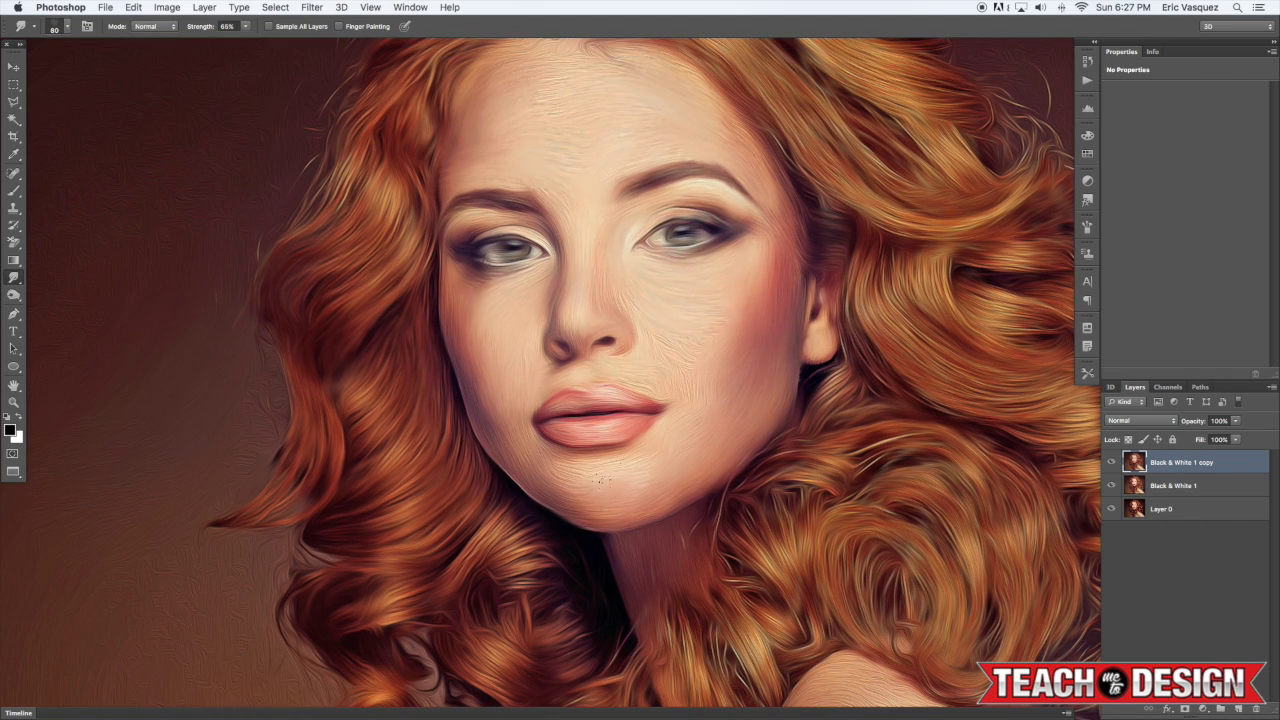
{"action": "left_click_drag", "start_coordinate": [621, 578], "coordinate": [617, 460]}
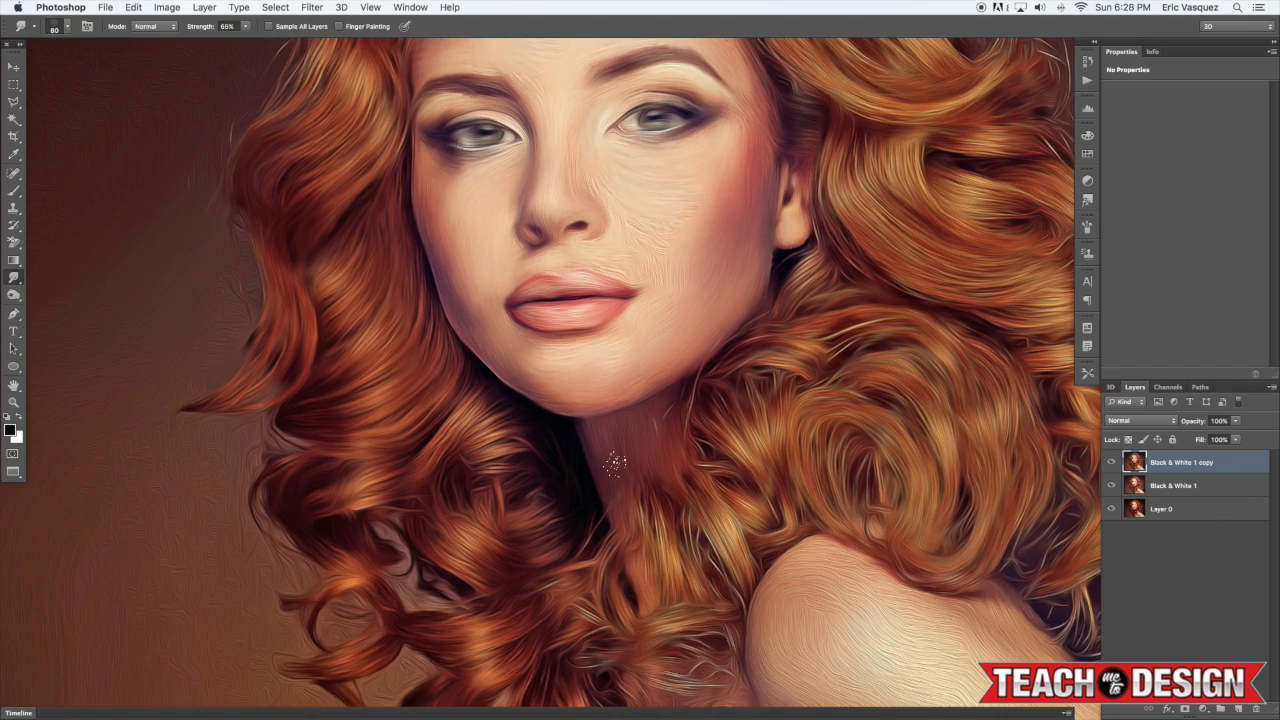
Smudge the oil-paint texture on the shoulder and chest skin with a larger brush
{"action": "key", "text": "super+minus"}
{"action": "key", "text": "super+minus"}
{"action": "key", "text": "bracketright"}
{"action": "key", "text": "bracketright"}
{"action": "key", "text": "bracketright"}
{"action": "key", "text": "bracketright"}
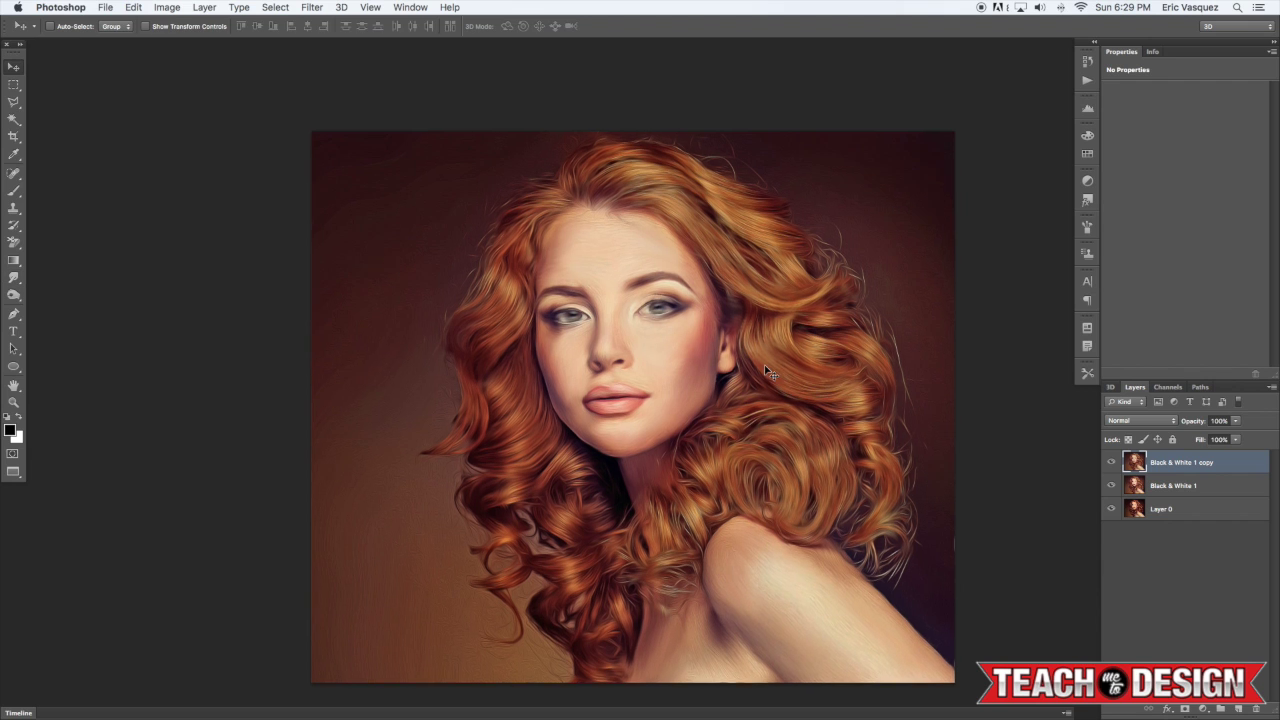
Compare the oil-painted copy with the layer beneath it, and merge it with the Black & White 1 layer
{"action": "key", "text": "super+plus"}
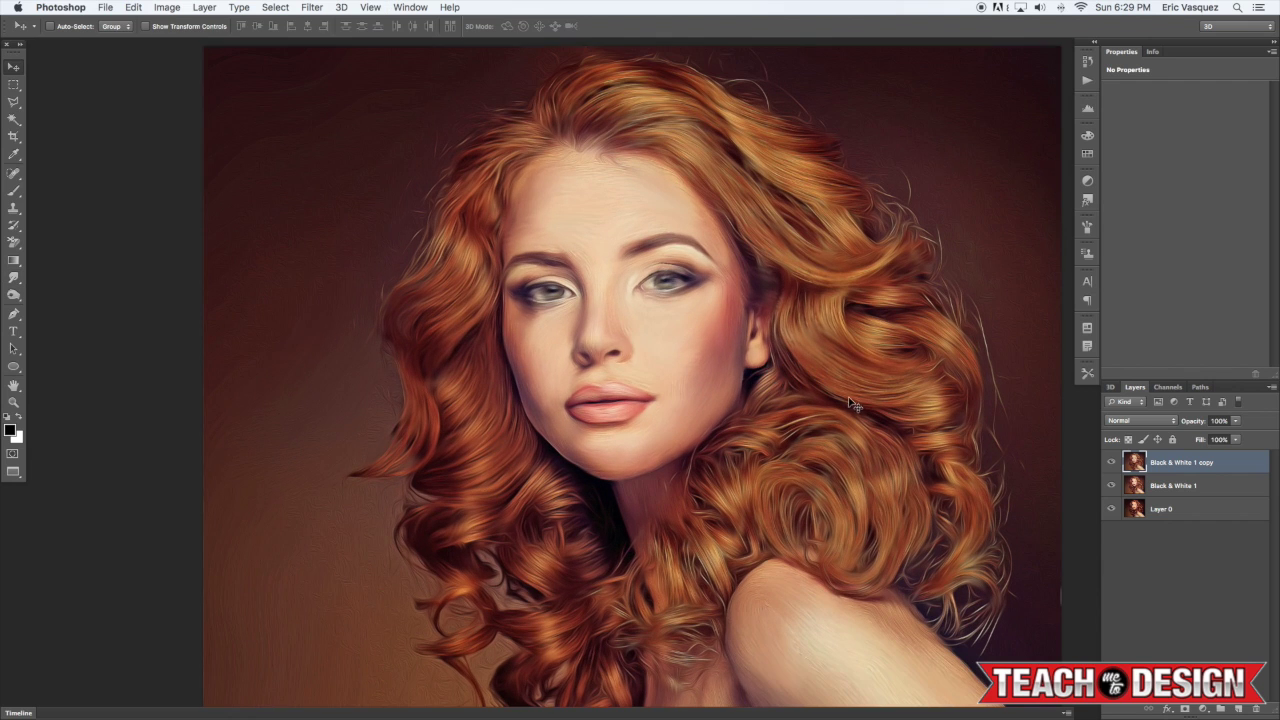
{"action": "left_click", "coordinate": [1111, 463]}
{"action": "left_click", "coordinate": [1111, 463]}
{"action": "left_click", "coordinate": [1111, 463]}
{"action": "left_click", "coordinate": [1111, 463]}
{"action": "left_click", "coordinate": [1111, 463]}
{"action": "left_click", "coordinate": [1111, 463]}
{"action": "left_click", "coordinate": [1205, 484], "text": "shift"}
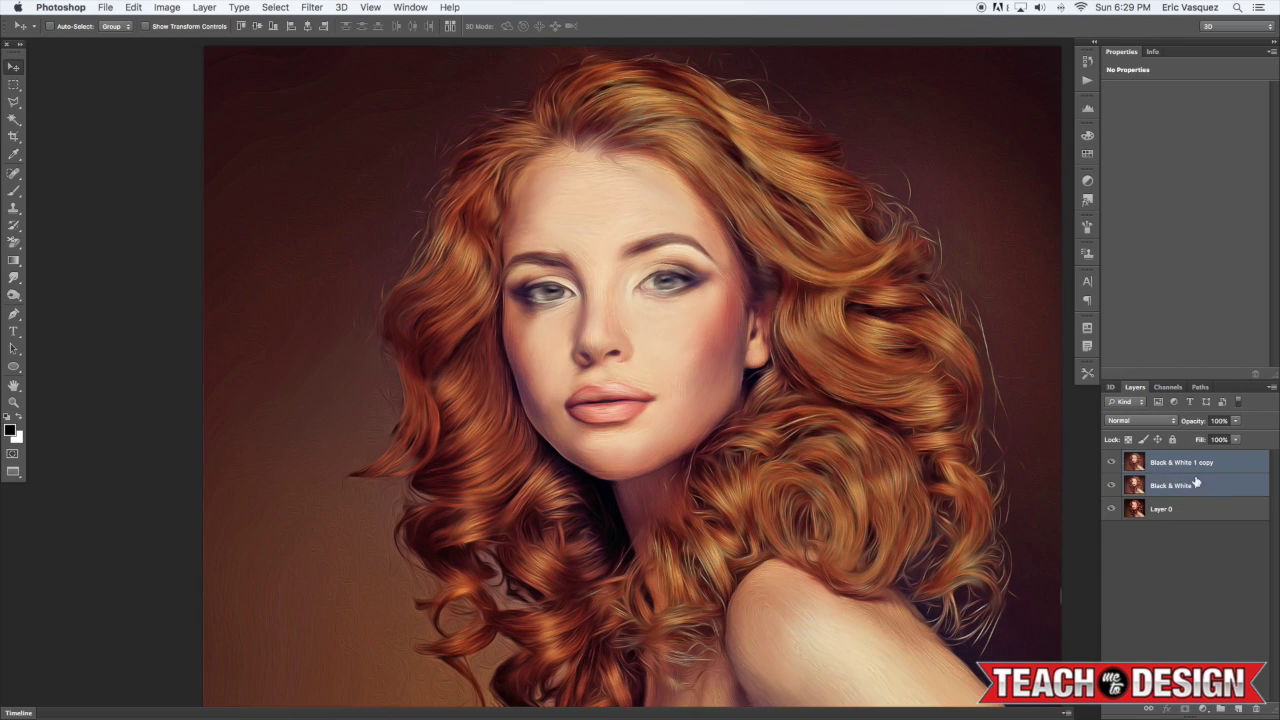
{"action": "key", "text": "super+e"}
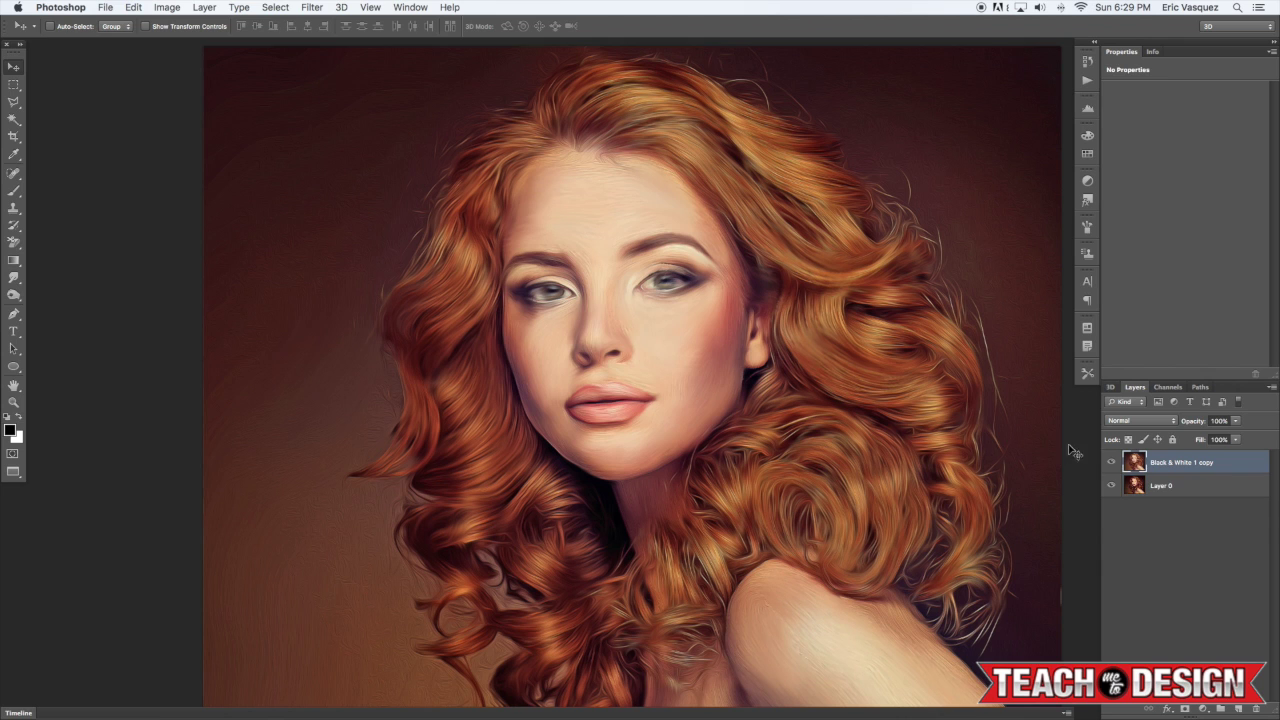
Add a layer mask to the merged Black & White 1 copy layer and switch to the Brush tool
{"action": "key", "text": "super+minus"}
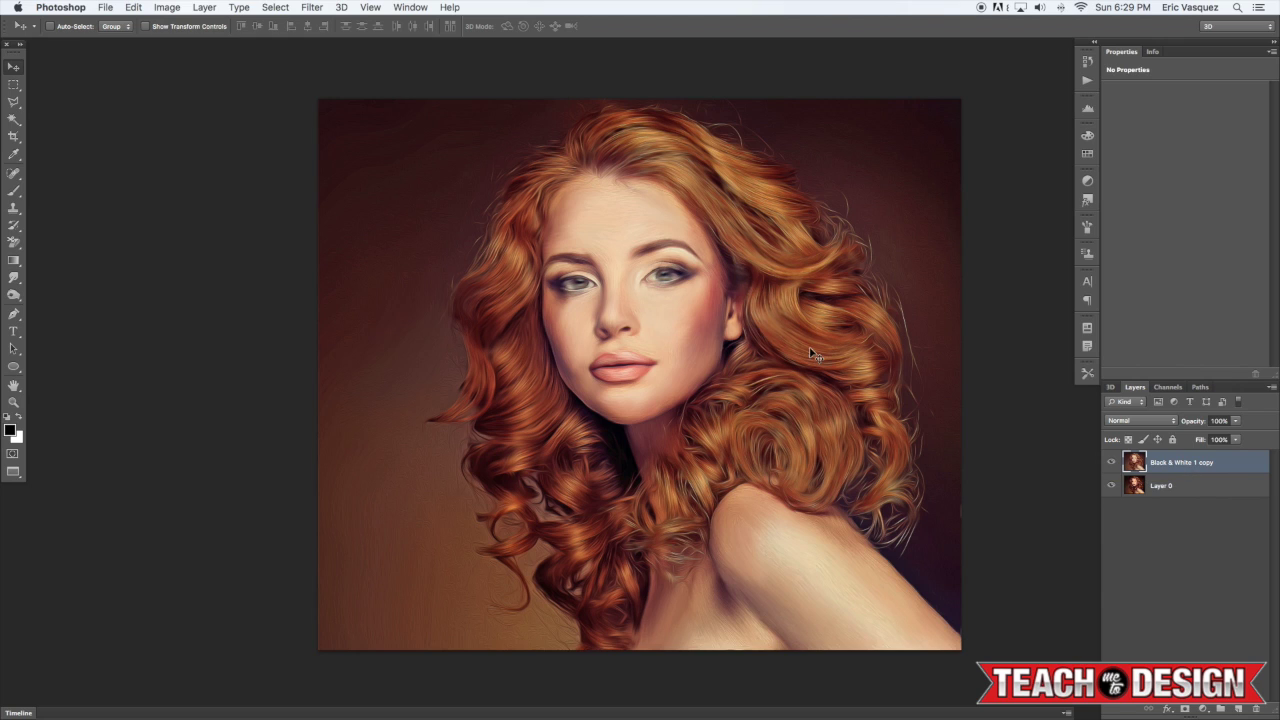
{"action": "left_click", "coordinate": [1184, 710]}
{"action": "key", "text": "b"}
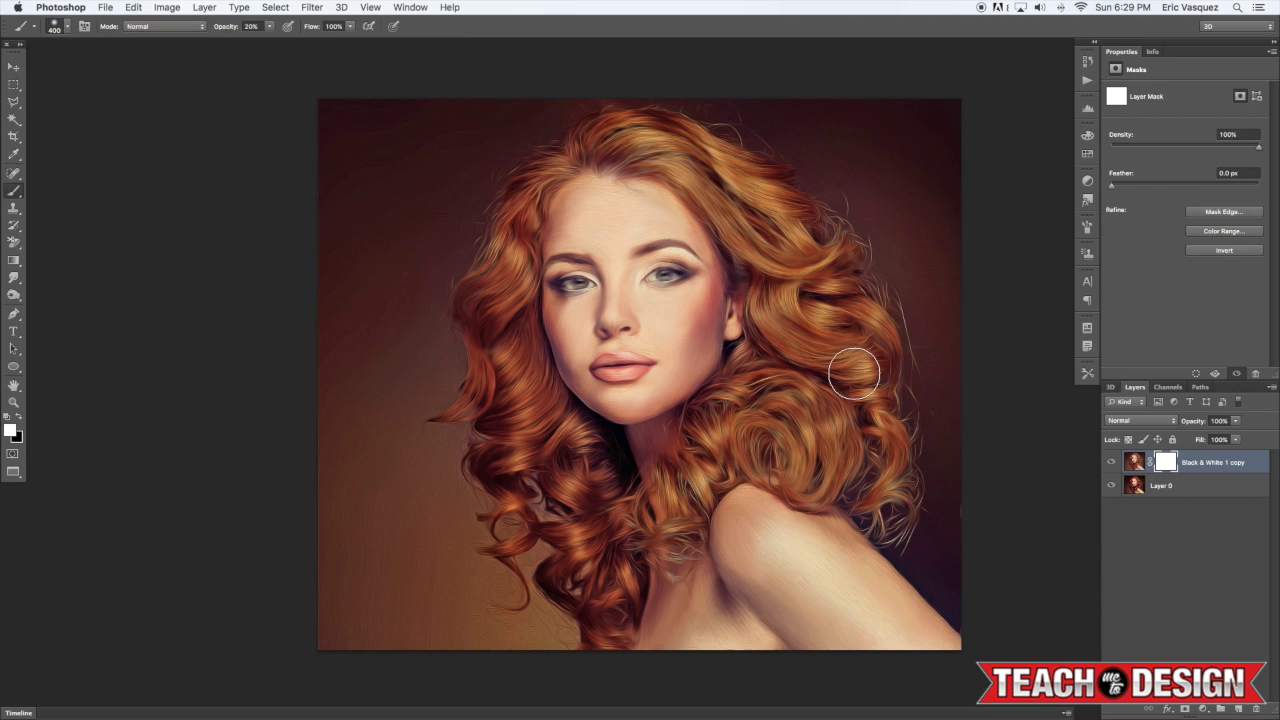
Paint black on the mask over the left eye with a 150 px brush at 20% opacity to restore original detail
{"action": "key", "text": "super+plus"}
{"action": "left_click_drag", "start_coordinate": [696, 252], "coordinate": [717, 328]}
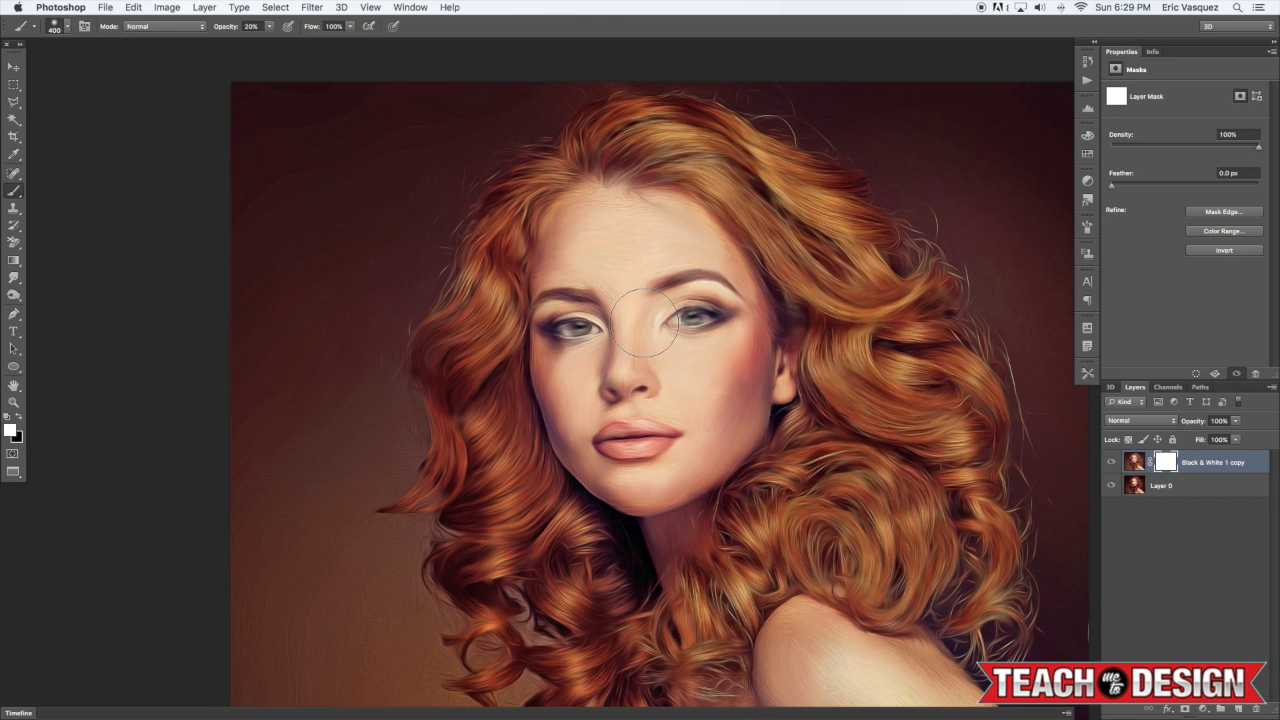
{"action": "key", "text": "x"}
{"action": "key", "text": "bracketleft"}
{"action": "key", "text": "bracketleft"}
{"action": "key", "text": "bracketleft"}
{"action": "key", "text": "super+plus"}
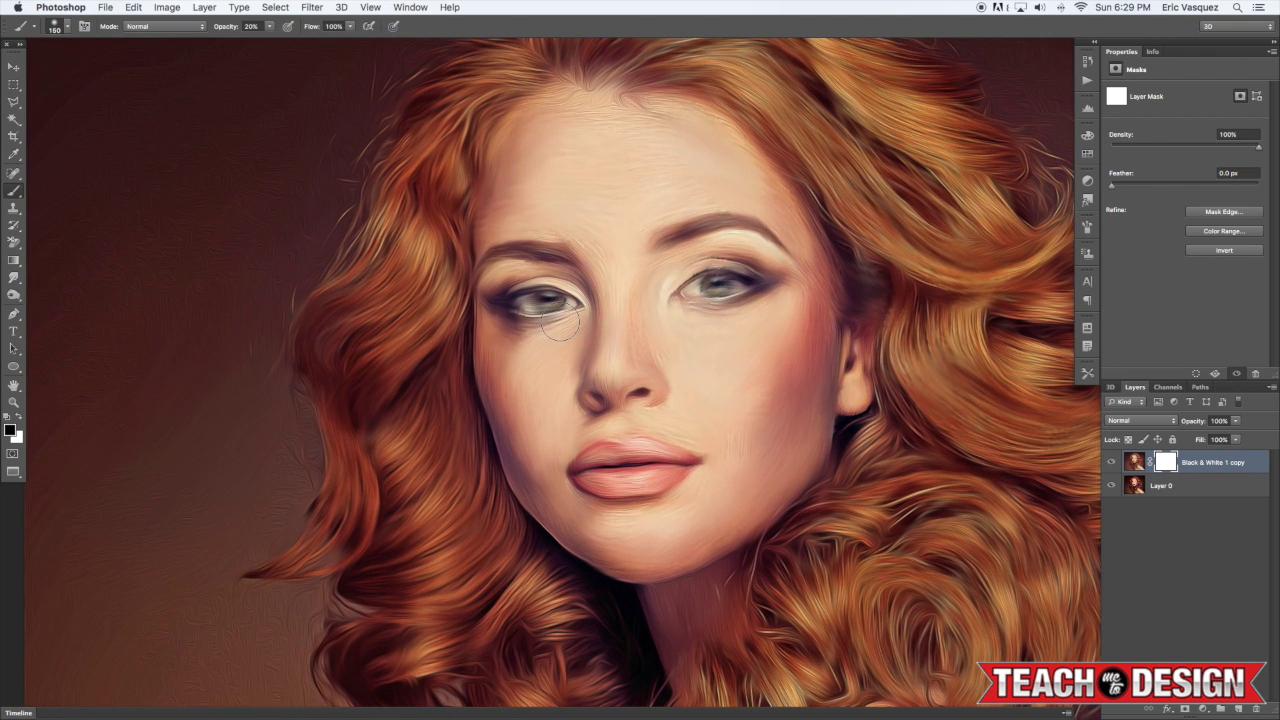
{"action": "left_click_drag", "start_coordinate": [547, 304], "coordinate": [567, 303]}
Mask the right iris and the outer part of the left eye in black with a 70 px brush
{"action": "key", "text": "bracketleft"}
{"action": "key", "text": "bracketleft"}
{"action": "key", "text": "bracketleft"}
{"action": "key", "text": "bracketleft"}
{"action": "key", "text": "bracketleft"}
{"action": "key", "text": "bracketleft"}
{"action": "mouse_move", "coordinate": [719, 284]}
{"action": "left_mouse_down"}
{"action": "mouse_move", "coordinate": [730, 284]}
{"action": "mouse_move", "coordinate": [717, 276]}
{"action": "mouse_move", "coordinate": [717, 289]}
{"action": "left_mouse_up"}
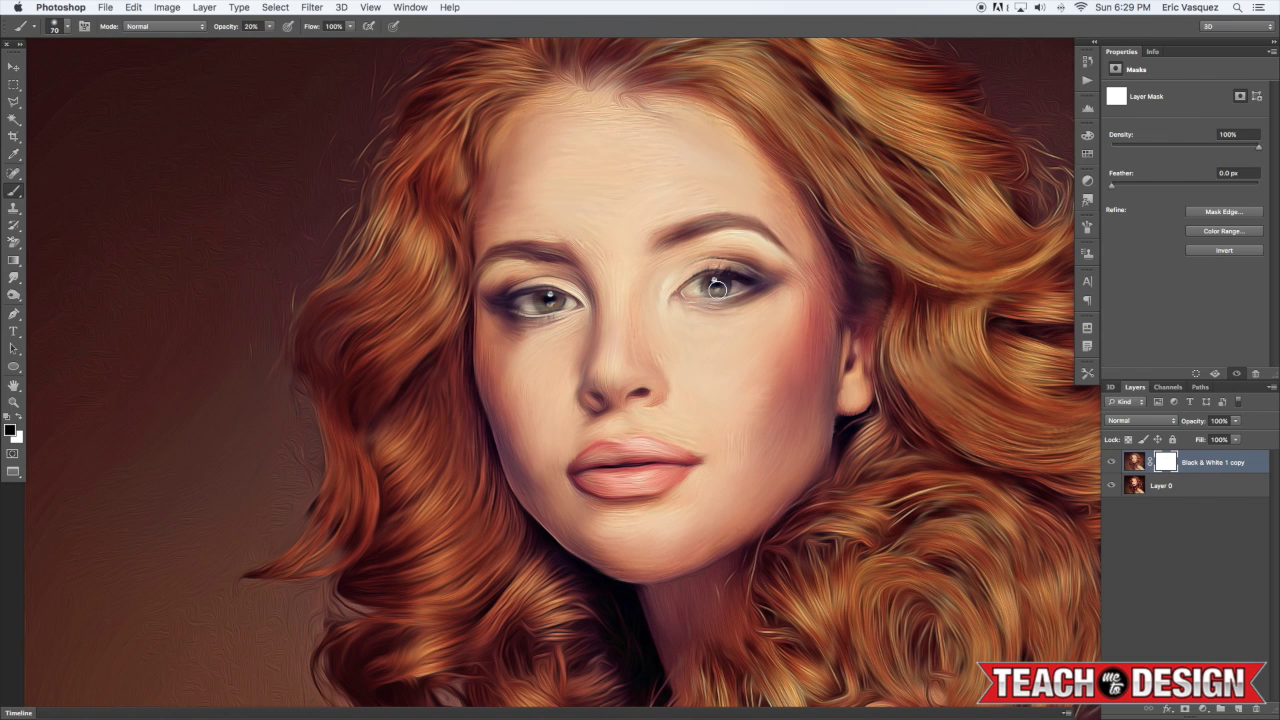
{"action": "left_click_drag", "start_coordinate": [507, 309], "coordinate": [537, 306]}
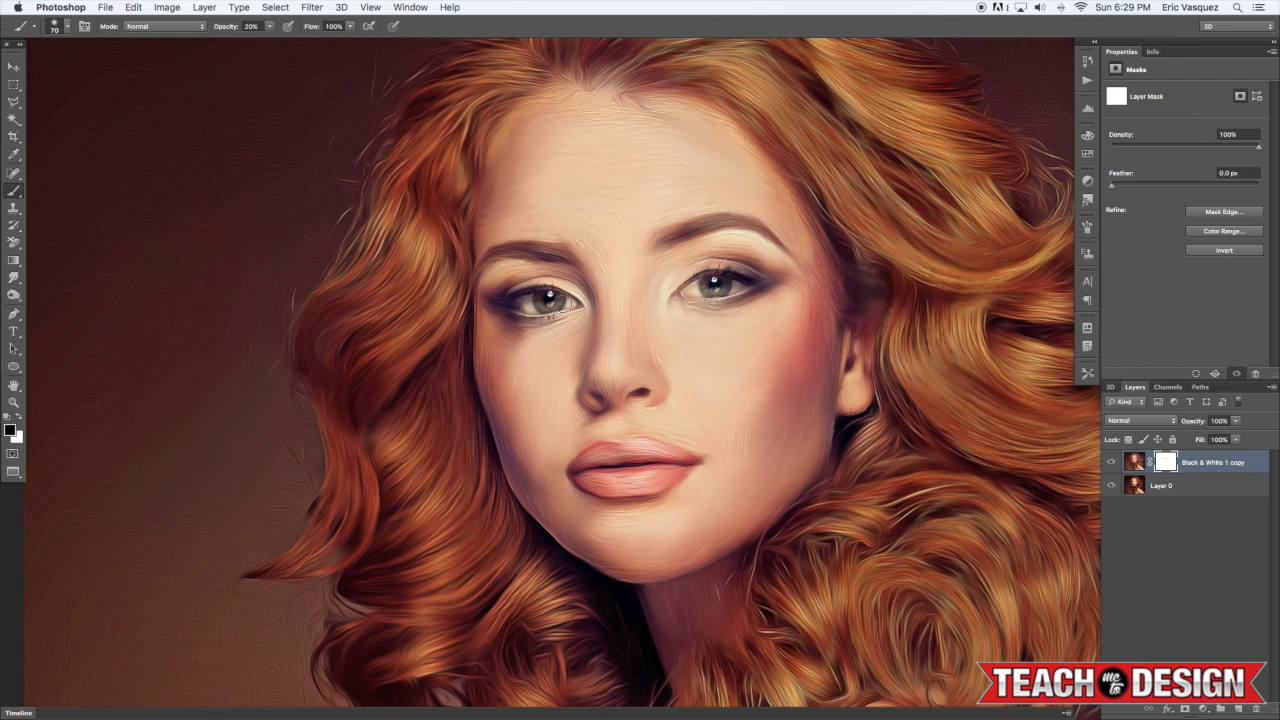
Apply the layer mask permanently to the Black & White 1 copy layer
{"action": "key", "text": "super+0"}
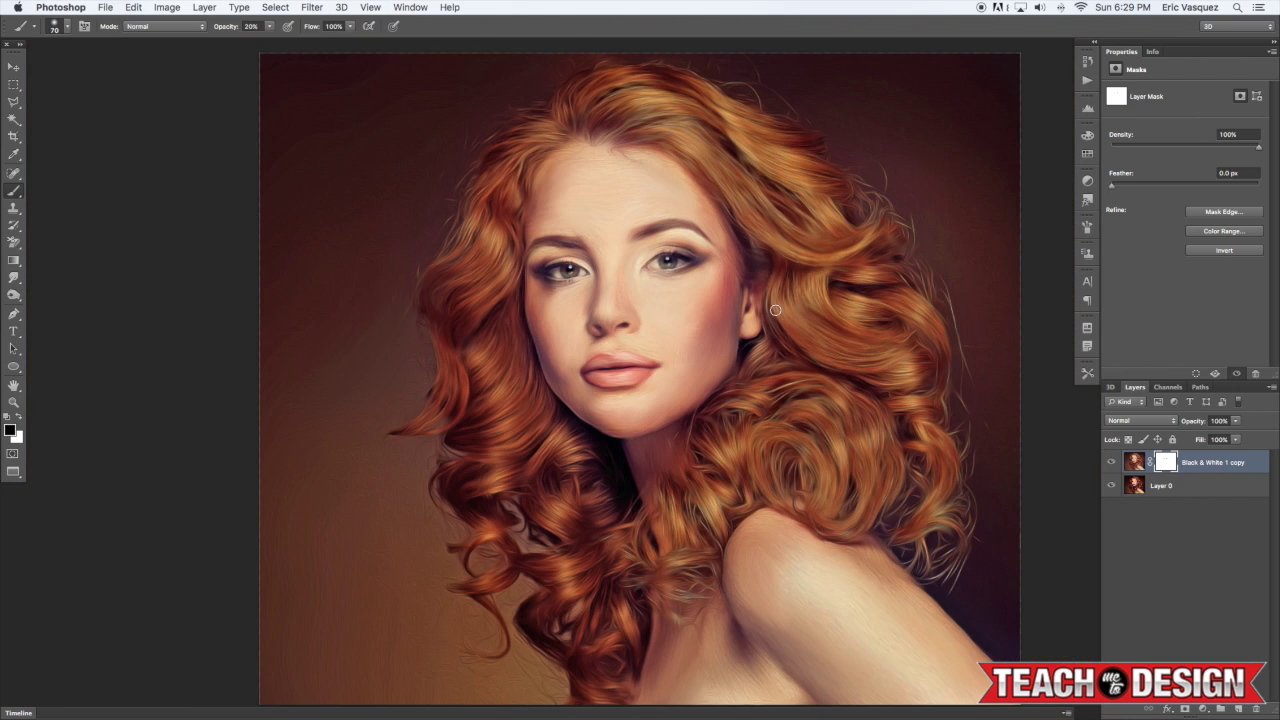
{"action": "right_click", "coordinate": [1171, 466]}
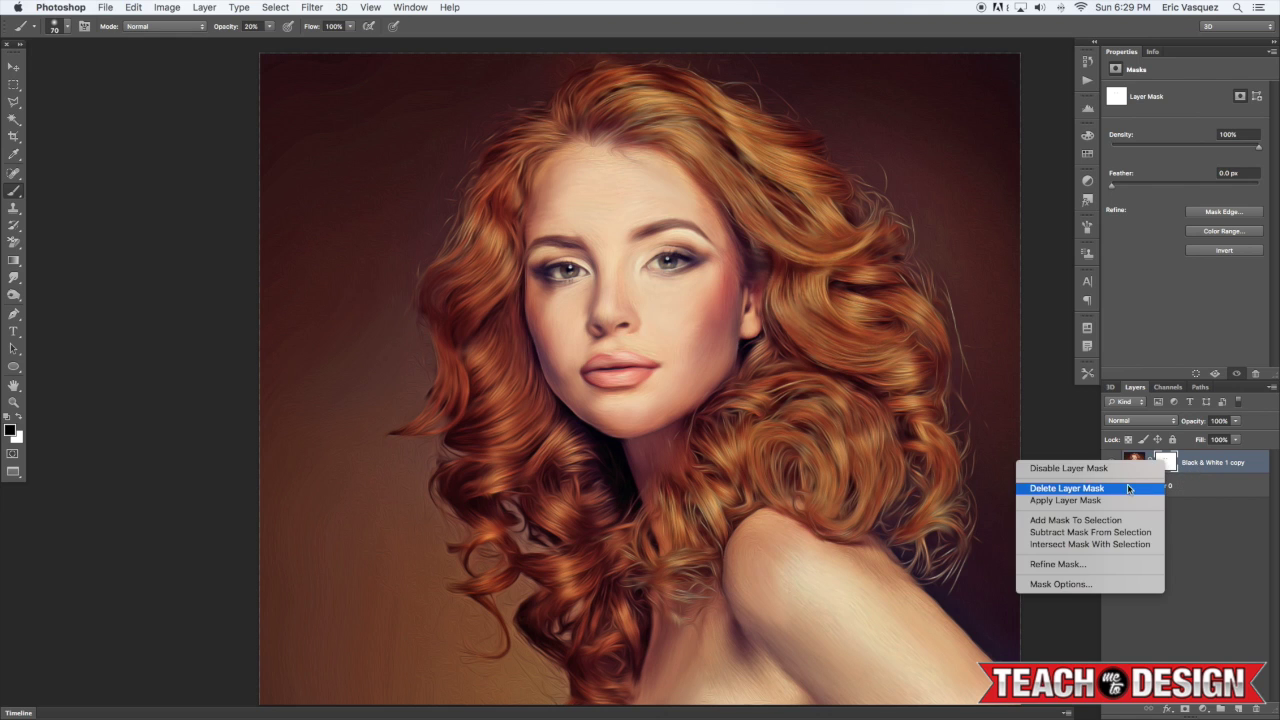
{"action": "left_click", "coordinate": [1118, 499]}
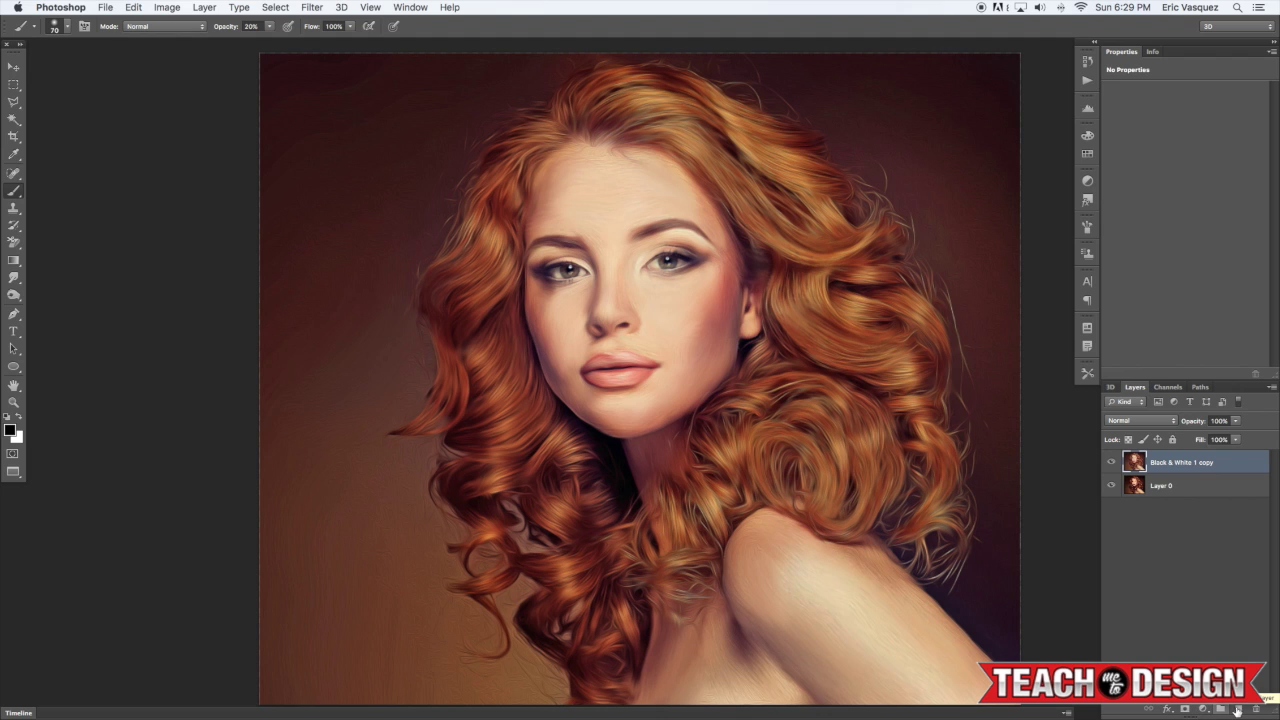
Create a new Gray-labelled layer in Overlay mode, filled with the Overlay-neutral 50% gray
{"action": "scroll", "coordinate": [1240, 711], "scroll_direction": "left", "scroll_amount": 1}
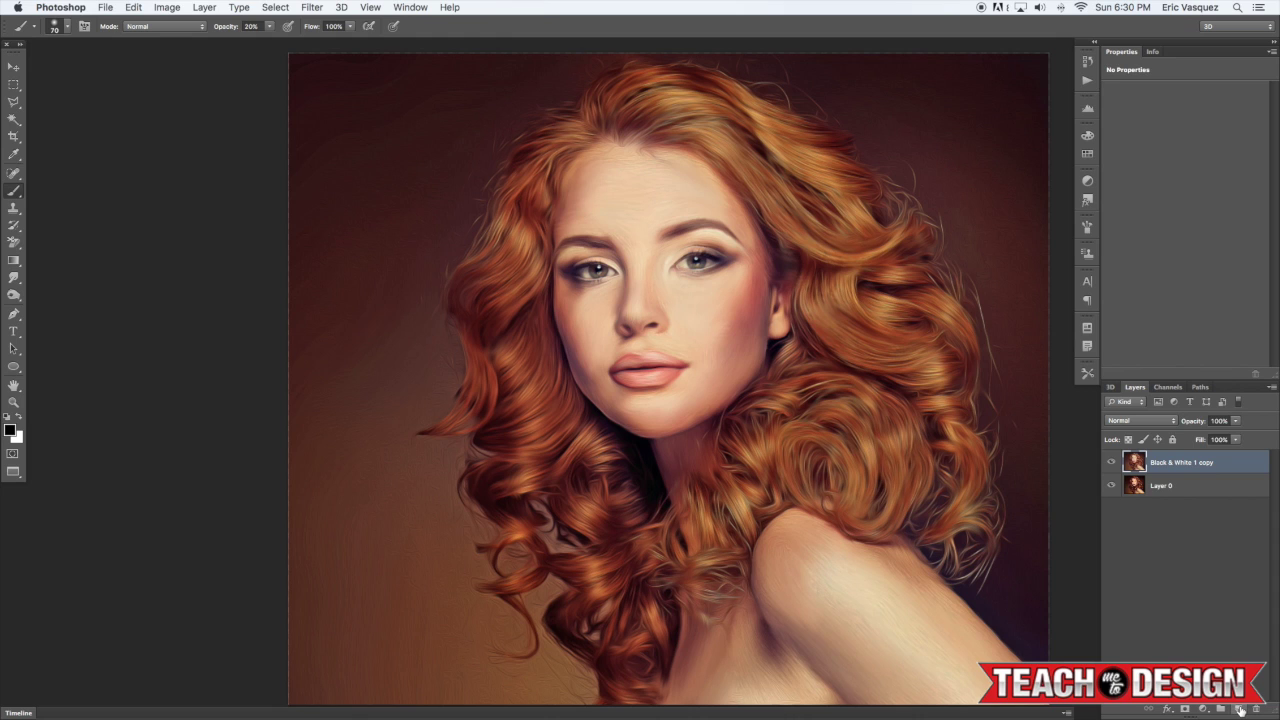
{"action": "left_click", "coordinate": [1241, 710], "text": "alt"}
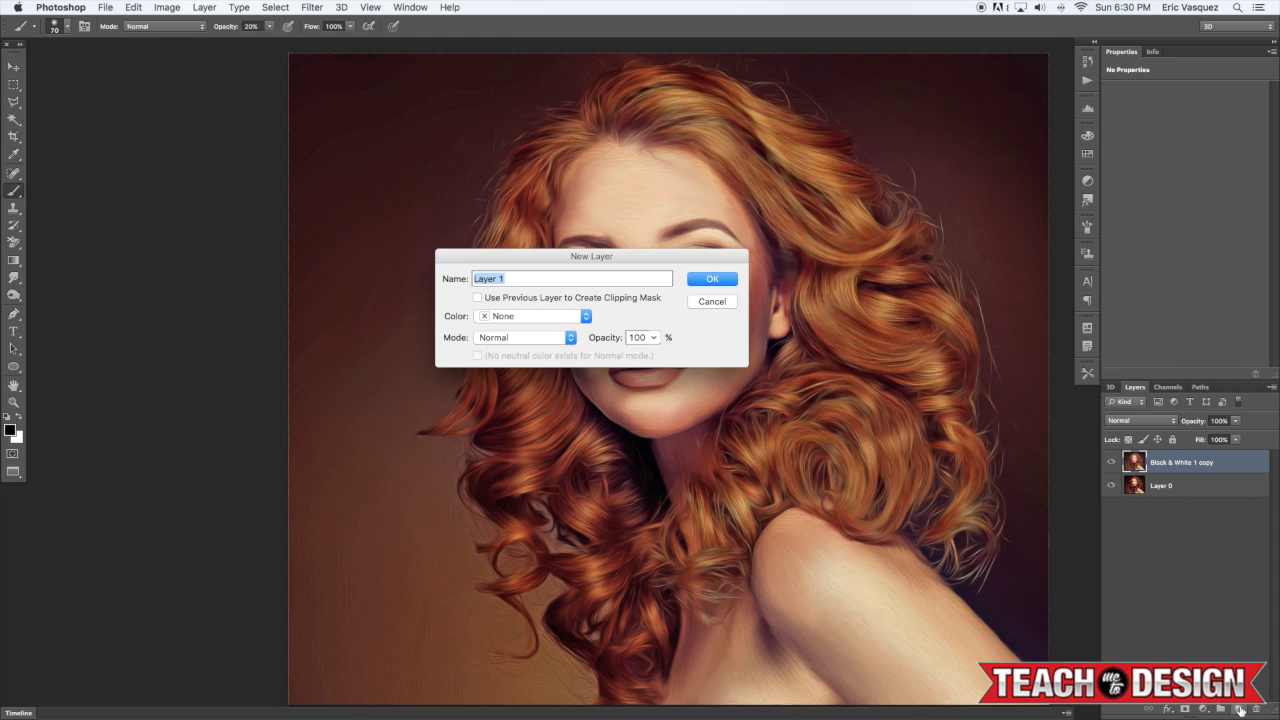
{"action": "left_click", "coordinate": [504, 318]}
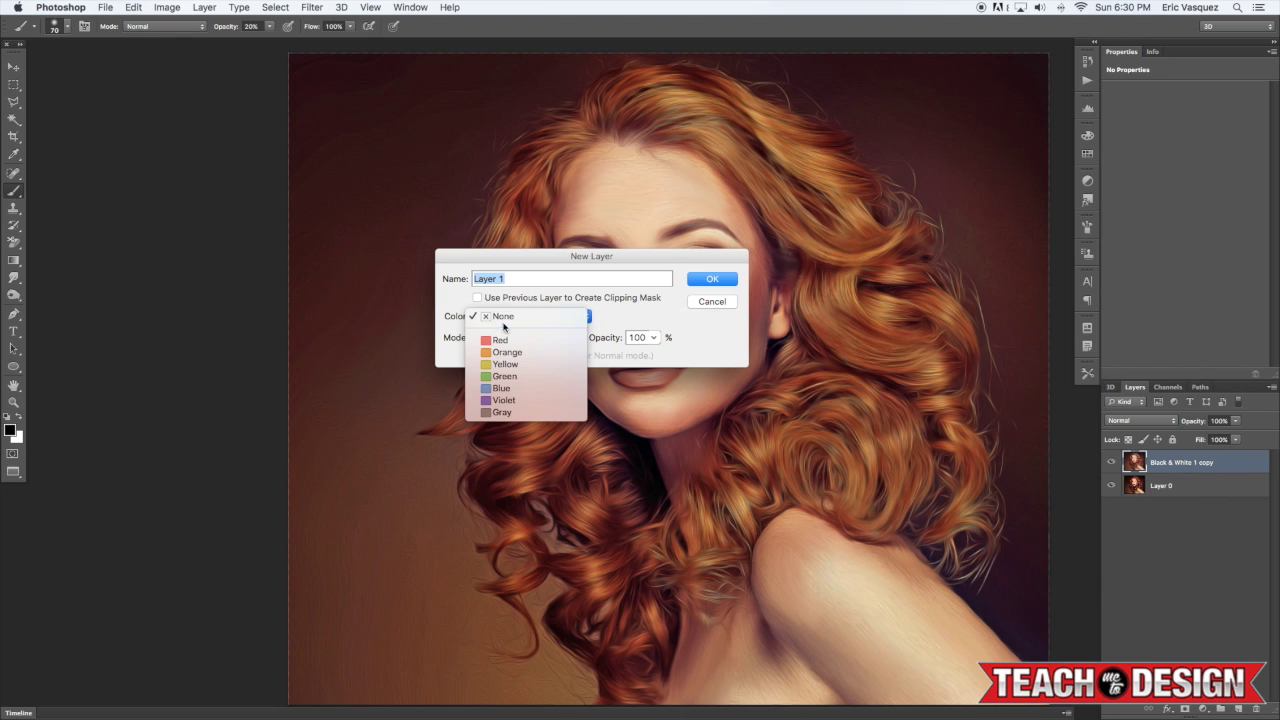
{"action": "left_click", "coordinate": [500, 414]}
{"action": "left_click", "coordinate": [497, 338]}
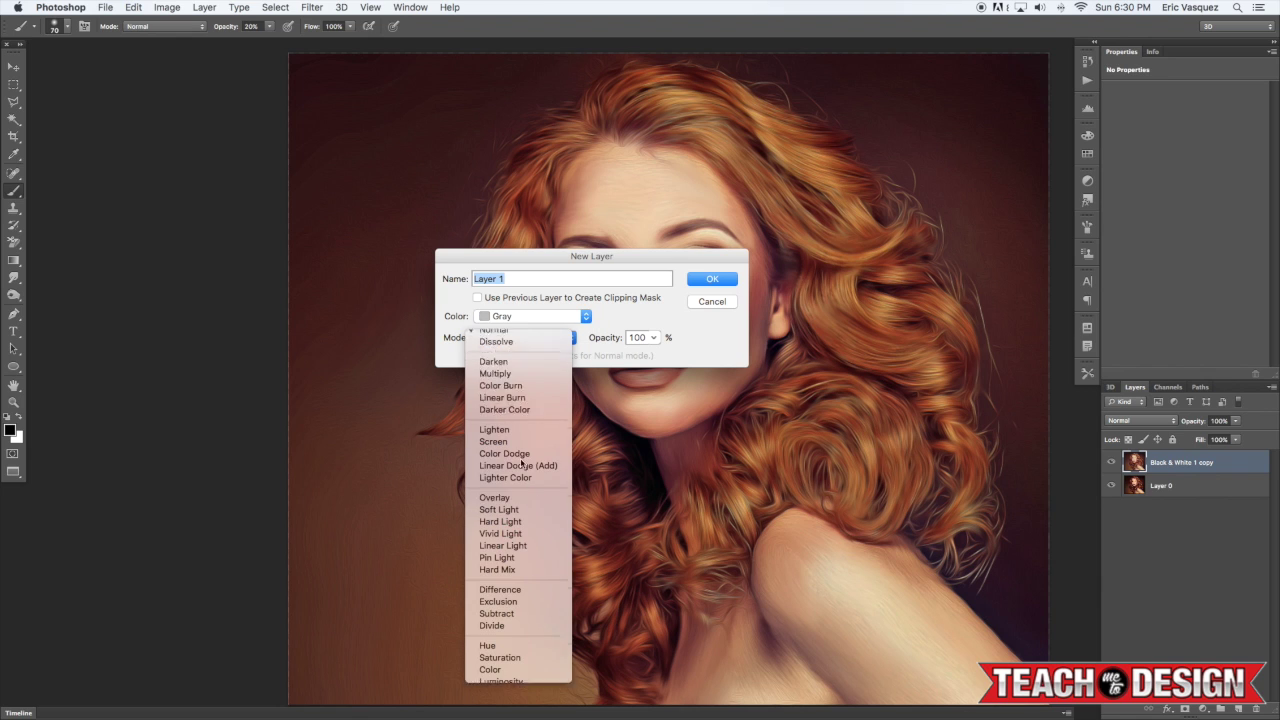
{"action": "left_click", "coordinate": [495, 500]}
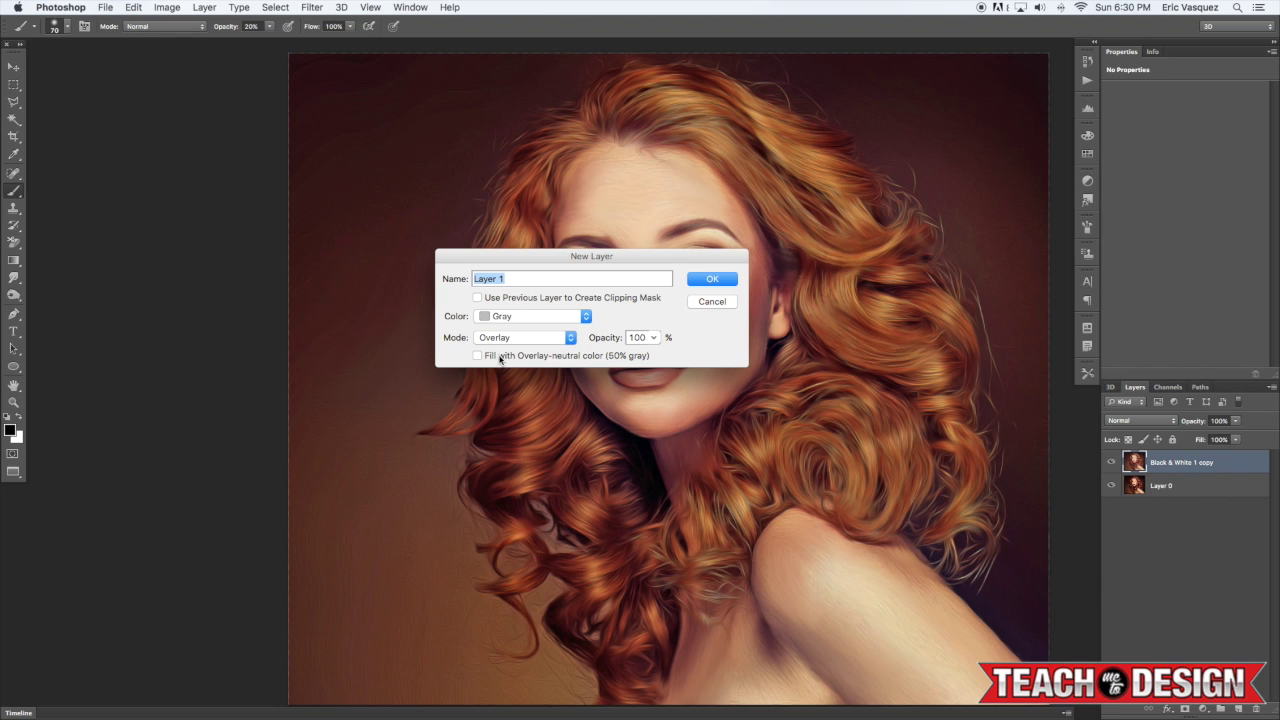
{"action": "left_click", "coordinate": [714, 279]}
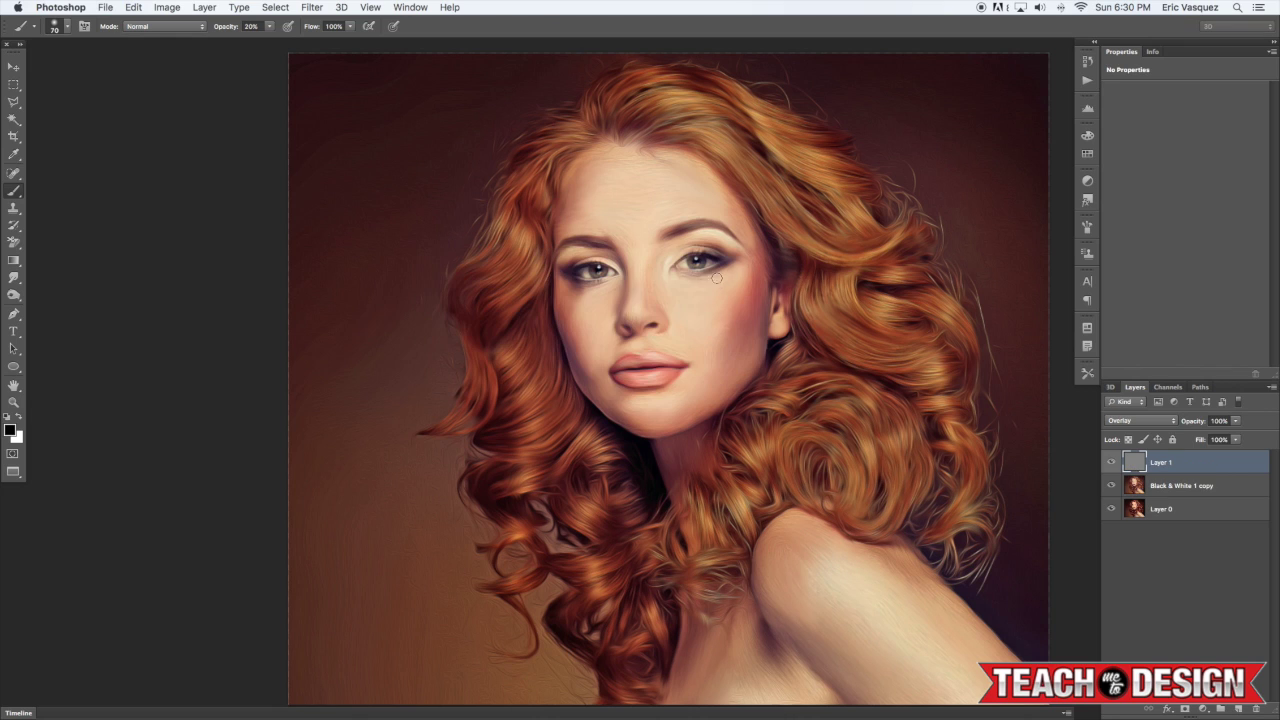
Darken the hair beside the left temple on Layer 1 with a 250 px black brush at 20% opacity
{"action": "key", "text": "bracketright"}
{"action": "key", "text": "bracketright"}
{"action": "key", "text": "bracketright"}
{"action": "key", "text": "bracketright"}
{"action": "key", "text": "bracketright"}
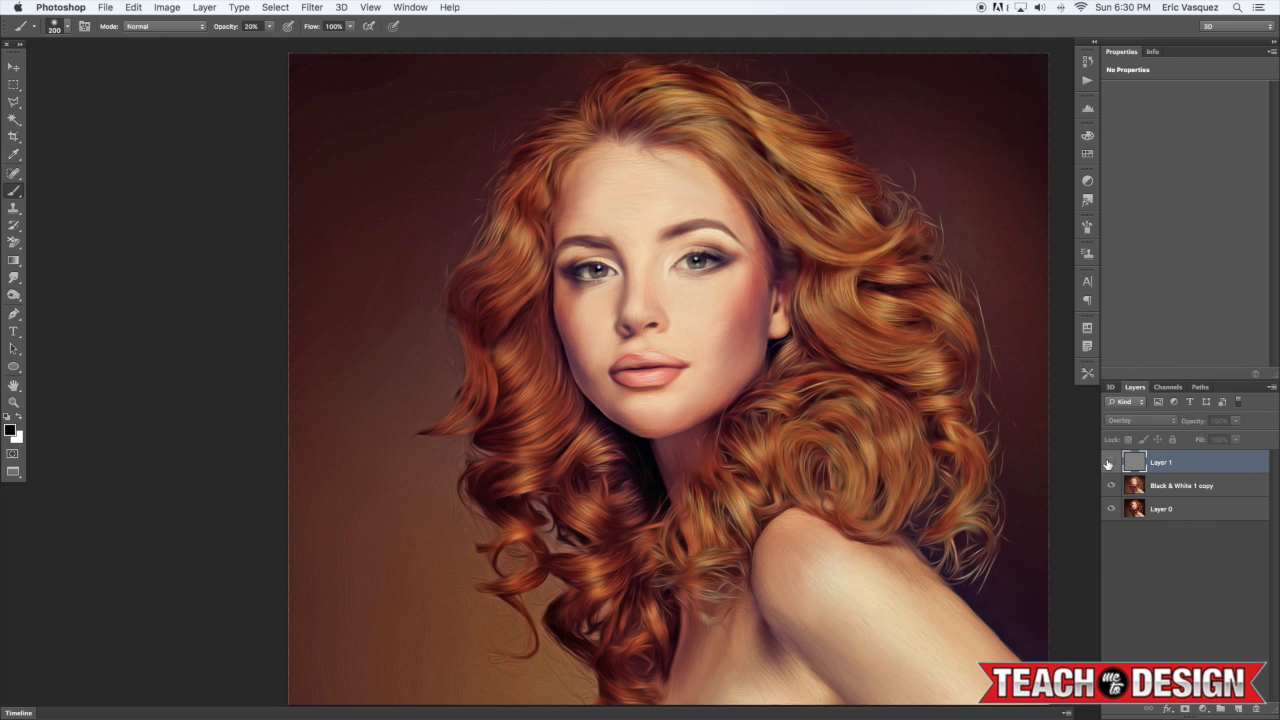
{"action": "left_click_drag", "start_coordinate": [726, 310], "coordinate": [678, 349]}
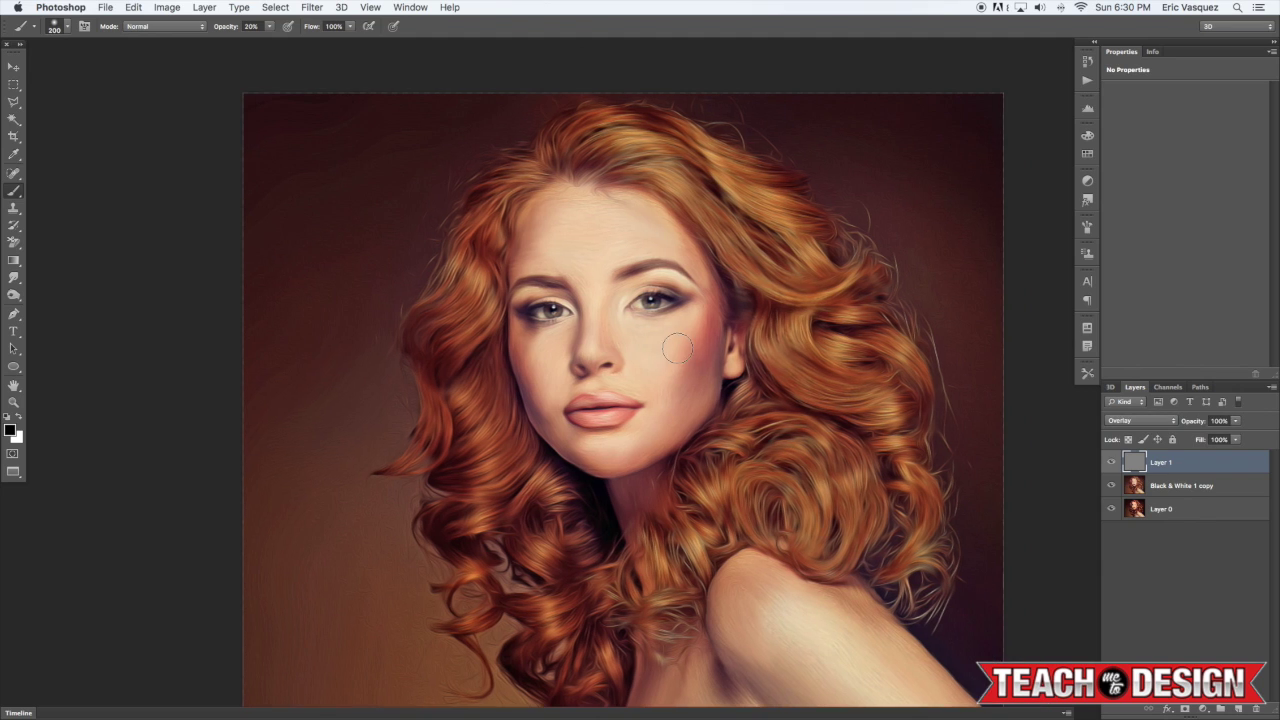
{"action": "scroll", "coordinate": [680, 346], "scroll_direction": "up", "scroll_amount": 1}
{"action": "key", "text": "bracketright"}
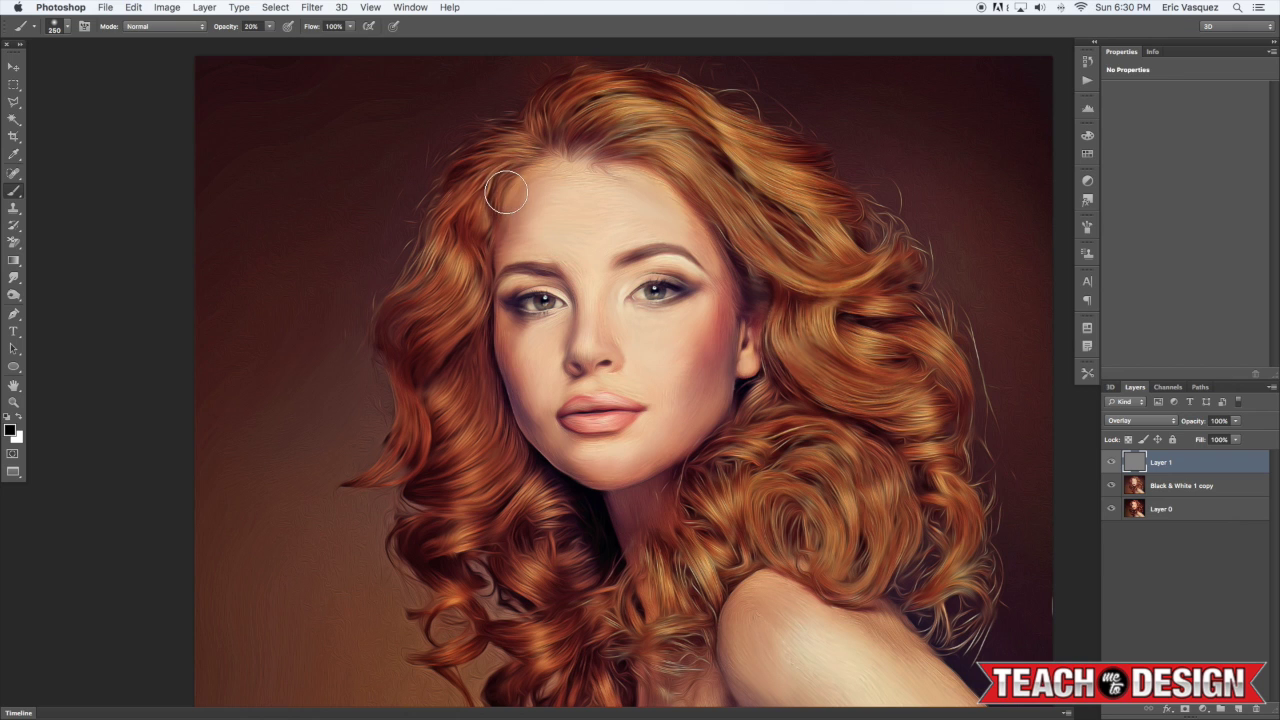
{"action": "left_click_drag", "start_coordinate": [499, 214], "coordinate": [491, 271]}
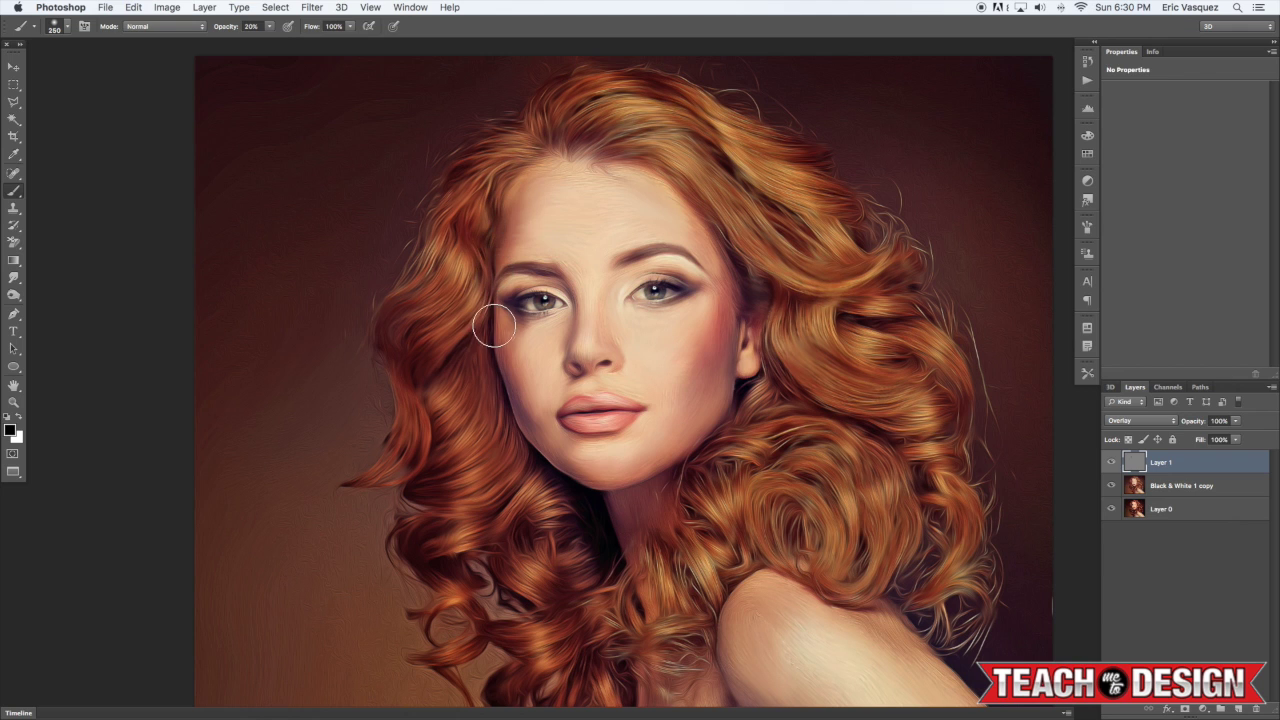
{"action": "scroll", "coordinate": [494, 326], "scroll_direction": "left", "scroll_amount": 1}
Darken the hair along the left cheek, the lower left curls and around the ear with a 125 px black brush
{"action": "key", "text": "bracketleft"}
{"action": "key", "text": "bracketleft"}
{"action": "key", "text": "bracketleft"}
{"action": "key", "text": "bracketleft"}
{"action": "mouse_move", "coordinate": [497, 320]}
{"action": "left_mouse_down"}
{"action": "mouse_move", "coordinate": [527, 455]}
{"action": "mouse_move", "coordinate": [520, 483]}
{"action": "left_mouse_up"}
{"action": "mouse_move", "coordinate": [479, 548]}
{"action": "left_mouse_down"}
{"action": "mouse_move", "coordinate": [434, 557]}
{"action": "mouse_move", "coordinate": [434, 536]}
{"action": "left_mouse_up"}
{"action": "left_click_drag", "start_coordinate": [755, 392], "coordinate": [743, 407]}
{"action": "left_click_drag", "start_coordinate": [758, 278], "coordinate": [771, 294]}
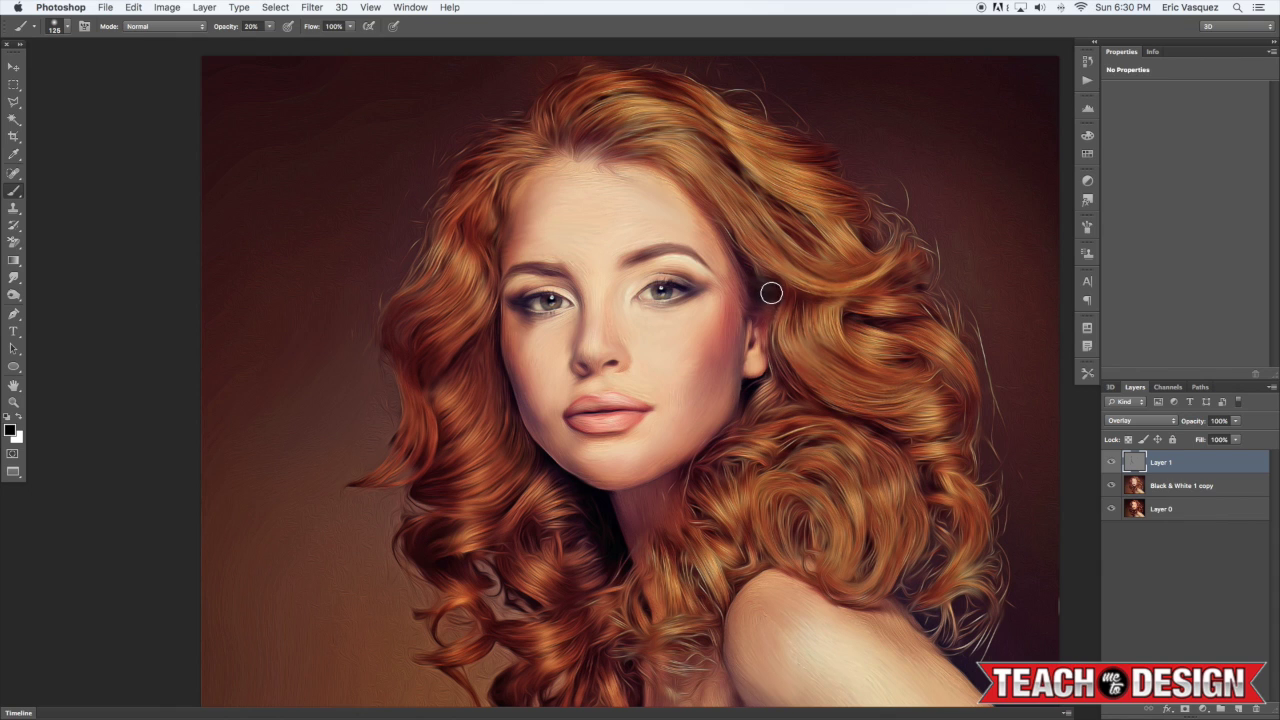
Paint black along the shadows between the upper and right-hand hair waves to deepen them
{"action": "left_click_drag", "start_coordinate": [732, 162], "coordinate": [802, 234]}
{"action": "mouse_move", "coordinate": [760, 141]}
{"action": "left_mouse_down"}
{"action": "mouse_move", "coordinate": [777, 136]}
{"action": "mouse_move", "coordinate": [820, 163]}
{"action": "left_mouse_up"}
{"action": "mouse_move", "coordinate": [864, 226]}
{"action": "left_mouse_down"}
{"action": "mouse_move", "coordinate": [913, 286]}
{"action": "mouse_move", "coordinate": [870, 320]}
{"action": "mouse_move", "coordinate": [926, 341]}
{"action": "mouse_move", "coordinate": [863, 356]}
{"action": "mouse_move", "coordinate": [941, 390]}
{"action": "mouse_move", "coordinate": [920, 397]}
{"action": "mouse_move", "coordinate": [946, 428]}
{"action": "mouse_move", "coordinate": [918, 438]}
{"action": "mouse_move", "coordinate": [922, 482]}
{"action": "mouse_move", "coordinate": [921, 469]}
{"action": "mouse_move", "coordinate": [881, 517]}
{"action": "left_mouse_up"}
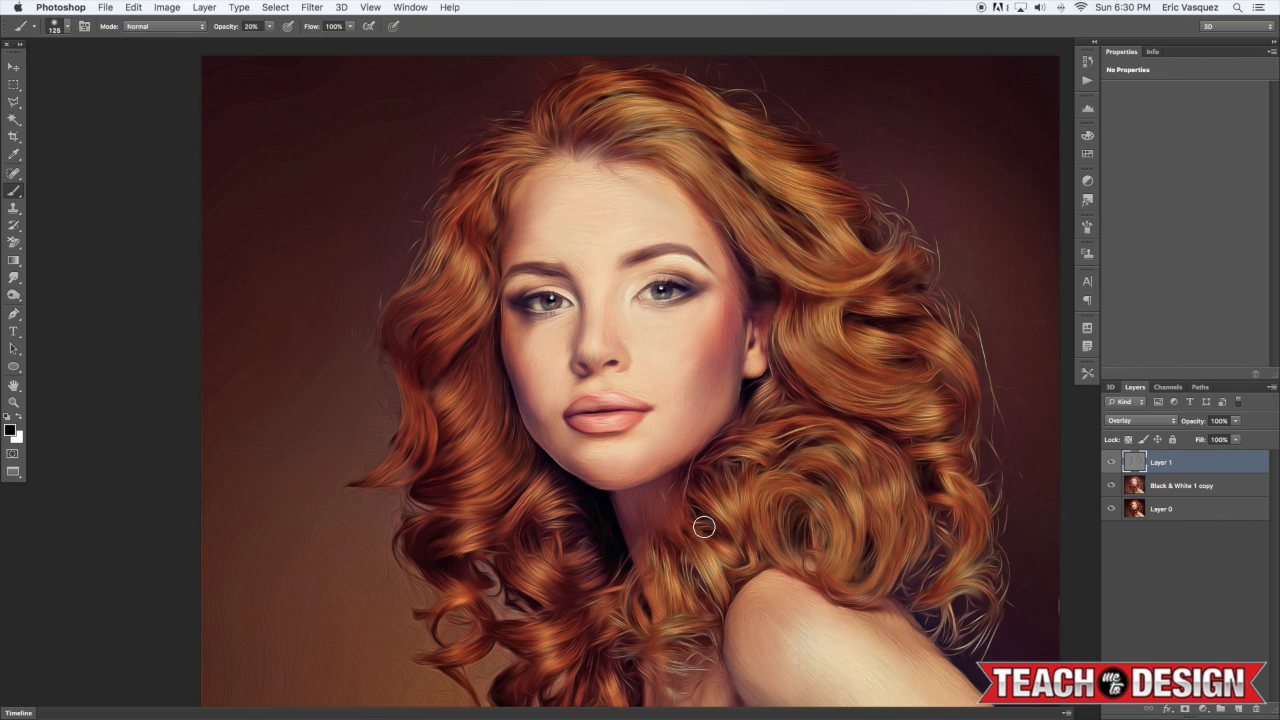
Deepen the shadows on the neck below the chin and in the lowest curls with black strokes
{"action": "left_click_drag", "start_coordinate": [671, 480], "coordinate": [628, 506]}
{"action": "scroll", "coordinate": [614, 543], "scroll_direction": "down", "scroll_amount": 5}
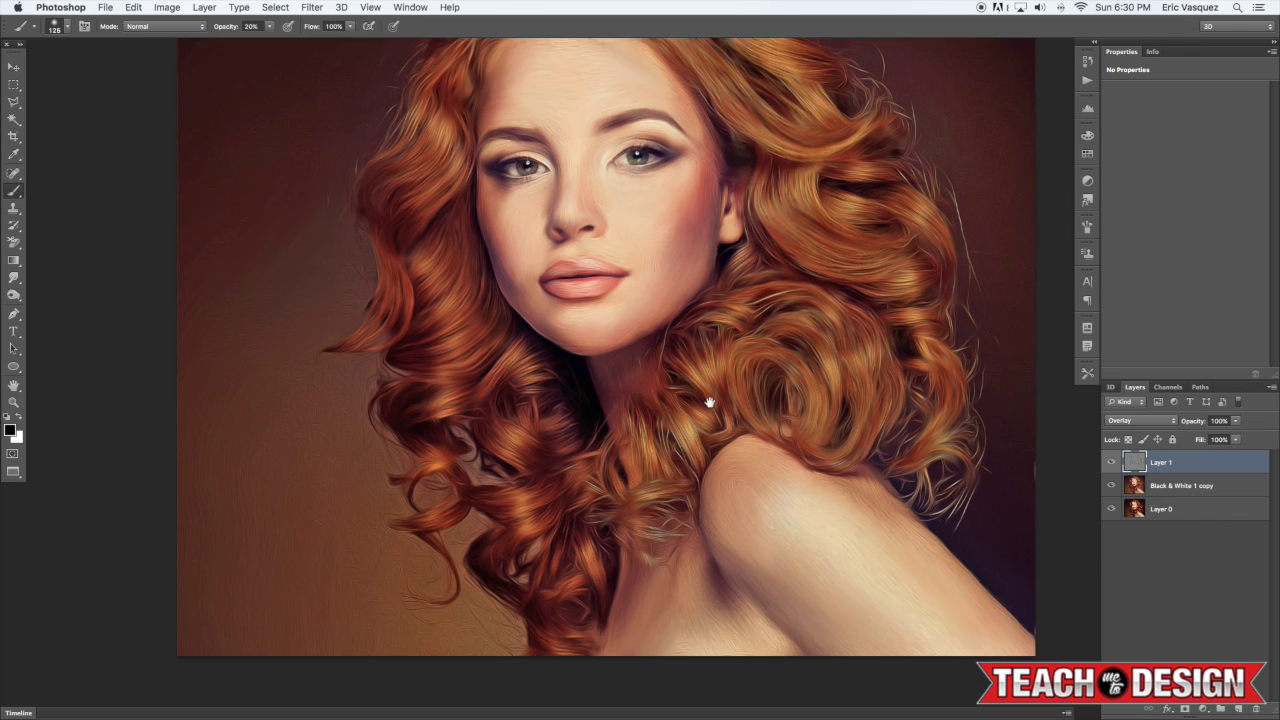
{"action": "left_click_drag", "start_coordinate": [576, 584], "coordinate": [569, 594]}
{"action": "mouse_move", "coordinate": [596, 540]}
{"action": "left_mouse_down"}
{"action": "mouse_move", "coordinate": [603, 563]}
{"action": "mouse_move", "coordinate": [584, 557]}
{"action": "left_mouse_up"}
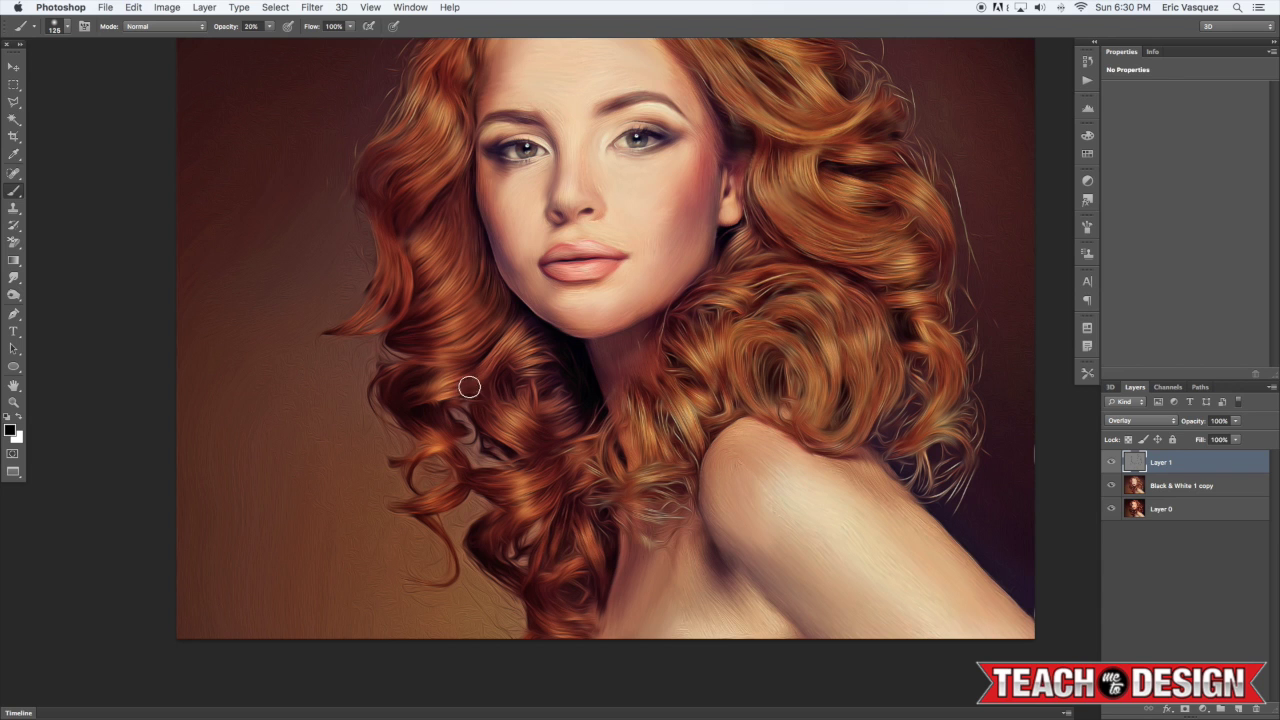
{"action": "key", "text": "space"}
{"action": "left_click_drag", "start_coordinate": [505, 356], "coordinate": [563, 409]}
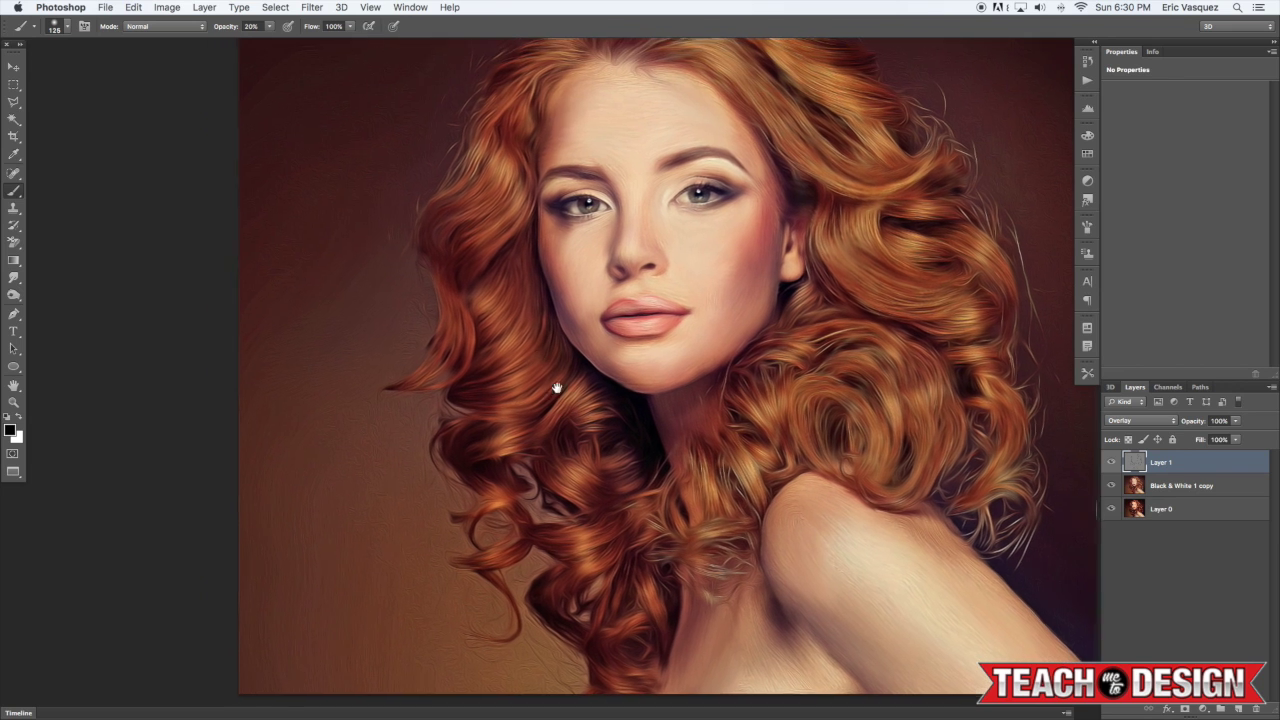
Switch the painting colour to white, brighten the irises and reduce the brush to 90 px
{"action": "key", "text": "x"}
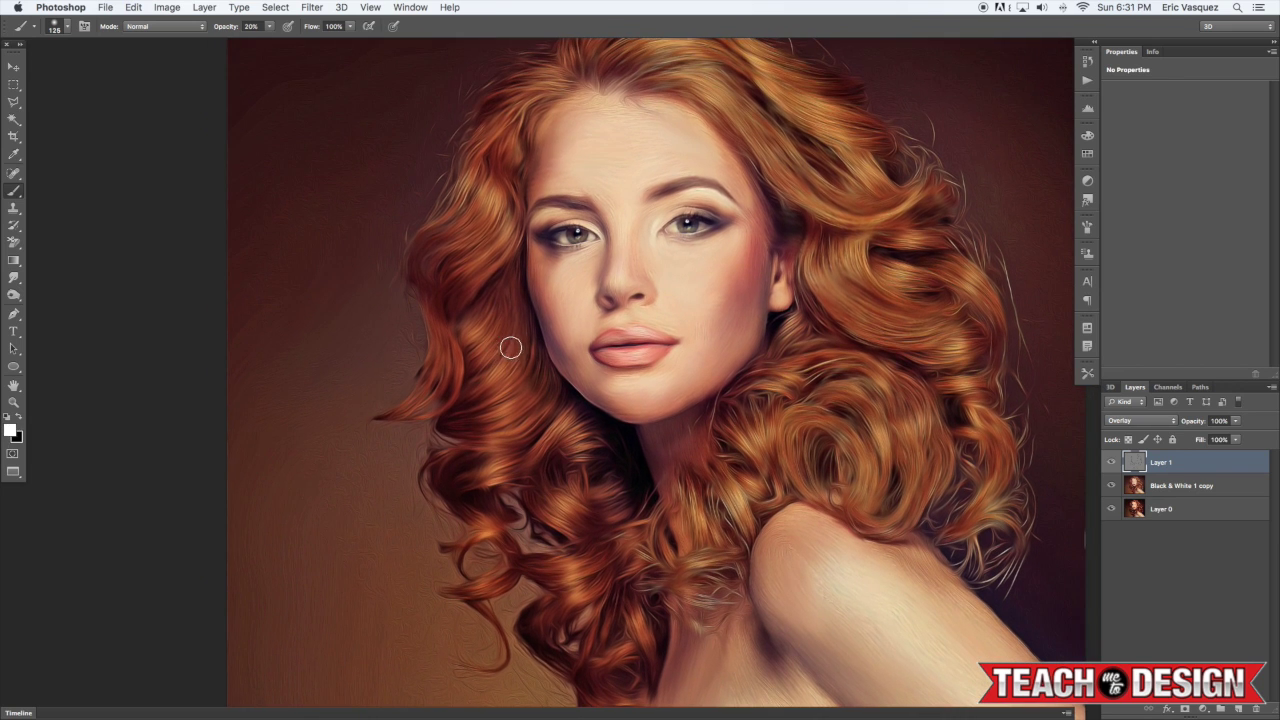
{"action": "left_click_drag", "start_coordinate": [575, 230], "coordinate": [577, 235]}
{"action": "key", "text": "bracketleft"}
{"action": "key", "text": "bracketleft"}
{"action": "key", "text": "bracketleft"}
{"action": "key", "text": "bracketleft"}
{"action": "key", "text": "bracketleft"}
{"action": "scroll", "coordinate": [701, 225], "scroll_direction": "left", "scroll_amount": 2}
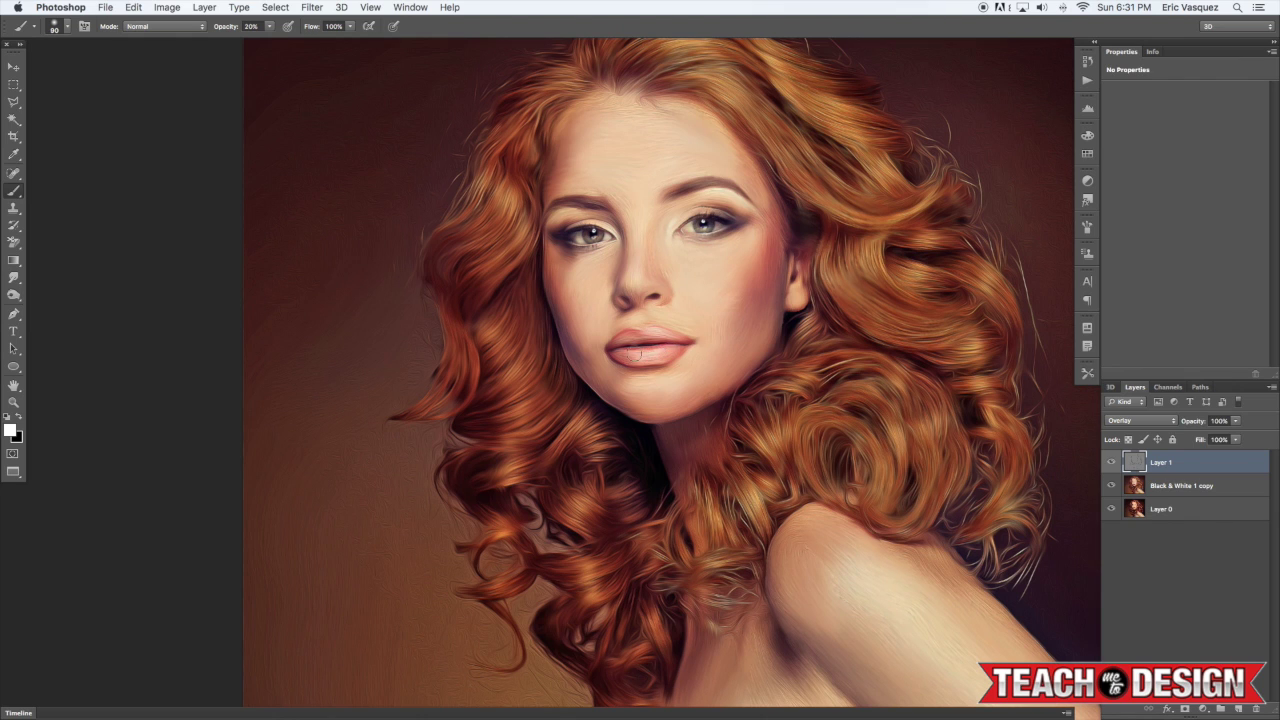
Paint white highlights over the crown of the hair and along the upper right waves
{"action": "key", "text": "bracketright"}
{"action": "key", "text": "bracketright"}
{"action": "left_click_drag", "start_coordinate": [657, 191], "coordinate": [659, 251]}
{"action": "key", "text": "bracketright"}
{"action": "key", "text": "bracketright"}
{"action": "key", "text": "bracketright"}
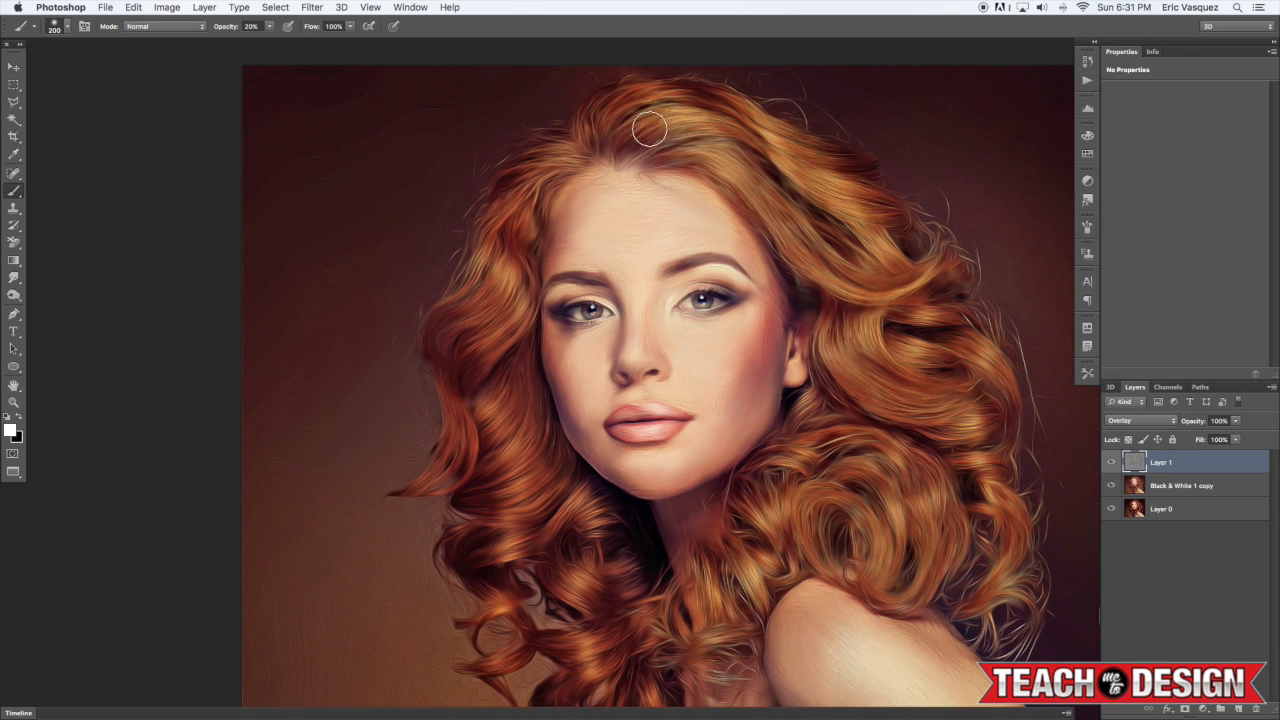
{"action": "key", "text": "bracketleft"}
{"action": "mouse_move", "coordinate": [663, 115]}
{"action": "left_mouse_down"}
{"action": "mouse_move", "coordinate": [792, 142]}
{"action": "mouse_move", "coordinate": [812, 180]}
{"action": "mouse_move", "coordinate": [866, 196]}
{"action": "mouse_move", "coordinate": [896, 254]}
{"action": "left_mouse_up"}
Highlight the strands beside the right temple and the large wave above the ear with a 100 px white brush
{"action": "key", "text": "bracketleft"}
{"action": "key", "text": "bracketright"}
{"action": "key", "text": "bracketright"}
{"action": "key", "text": "bracketright"}
{"action": "left_click_drag", "start_coordinate": [757, 191], "coordinate": [781, 221]}
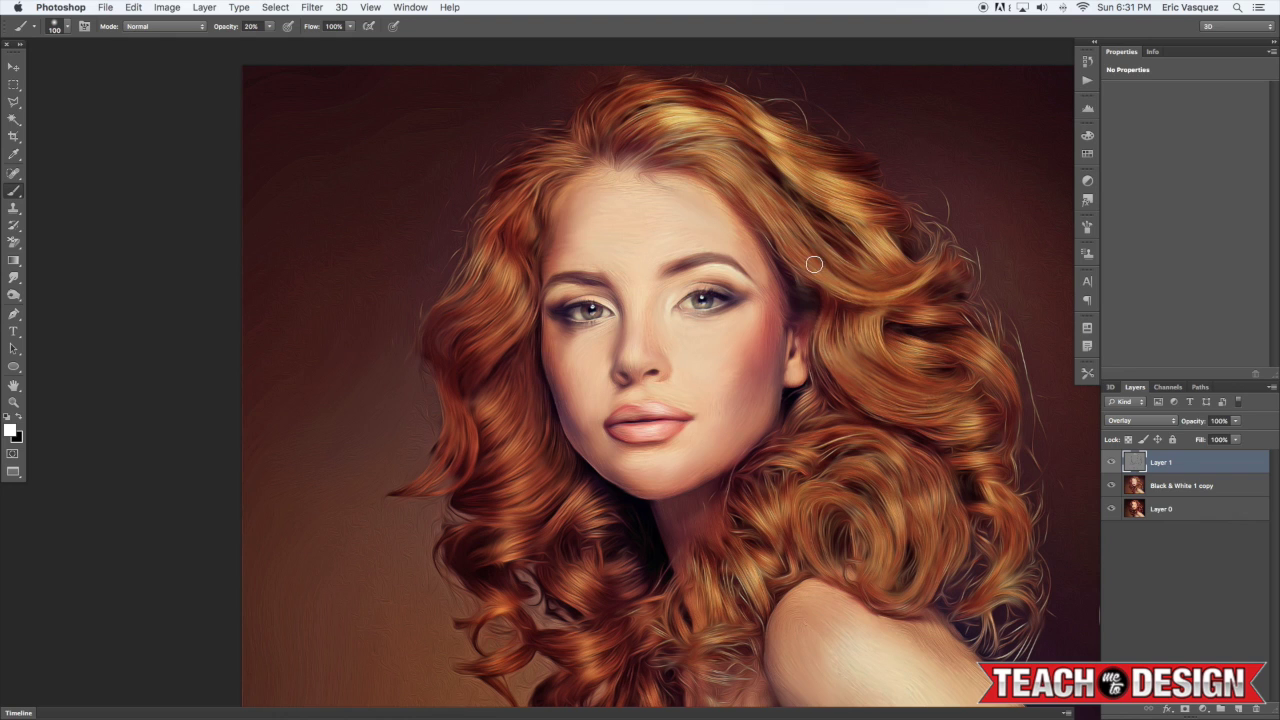
{"action": "mouse_move", "coordinate": [826, 272]}
{"action": "left_mouse_down"}
{"action": "mouse_move", "coordinate": [899, 291]}
{"action": "mouse_move", "coordinate": [874, 291]}
{"action": "mouse_move", "coordinate": [889, 290]}
{"action": "mouse_move", "coordinate": [842, 288]}
{"action": "mouse_move", "coordinate": [922, 282]}
{"action": "left_mouse_up"}
Brighten the waves to the right of the ear in white, using a brush of about 150 px
{"action": "key", "text": "bracketleft"}
{"action": "key", "text": "bracketleft"}
{"action": "key", "text": "bracketleft"}
{"action": "key", "text": "bracketleft"}
{"action": "key", "text": "bracketright"}
{"action": "key", "text": "bracketright"}
{"action": "key", "text": "bracketright"}
{"action": "key", "text": "bracketright"}
{"action": "key", "text": "bracketright"}
{"action": "mouse_move", "coordinate": [894, 363]}
{"action": "left_mouse_down"}
{"action": "mouse_move", "coordinate": [906, 344]}
{"action": "mouse_move", "coordinate": [986, 366]}
{"action": "left_mouse_up"}
{"action": "key", "text": "bracketright"}
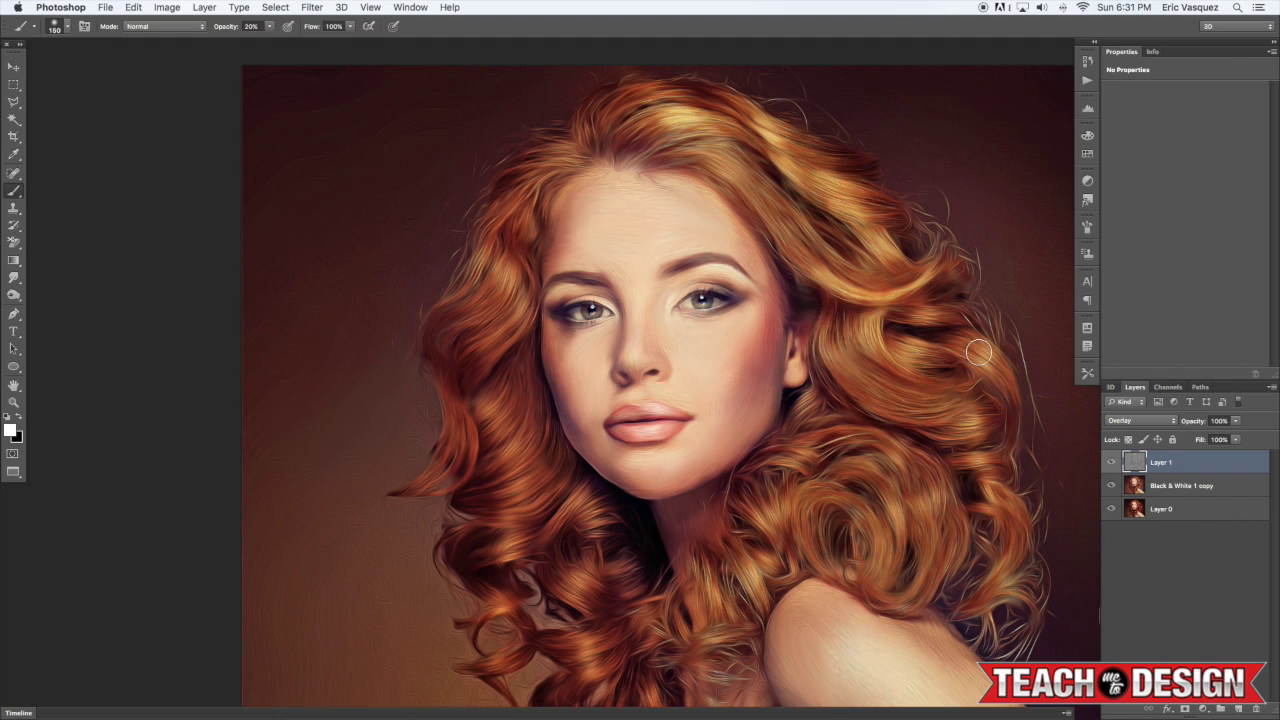
{"action": "left_click_drag", "start_coordinate": [917, 326], "coordinate": [920, 320]}
Add white highlights to the lower waves along the right outer edge of the hair
{"action": "key", "text": "bracketright"}
{"action": "left_click_drag", "start_coordinate": [979, 419], "coordinate": [974, 422]}
{"action": "left_click_drag", "start_coordinate": [878, 382], "coordinate": [949, 404]}
{"action": "key", "text": "bracketleft"}
{"action": "left_click_drag", "start_coordinate": [980, 456], "coordinate": [986, 470]}
Highlight the large round curl above the shoulder and the curls beside the neck with a 200 px white brush
{"action": "key", "text": "bracketright"}
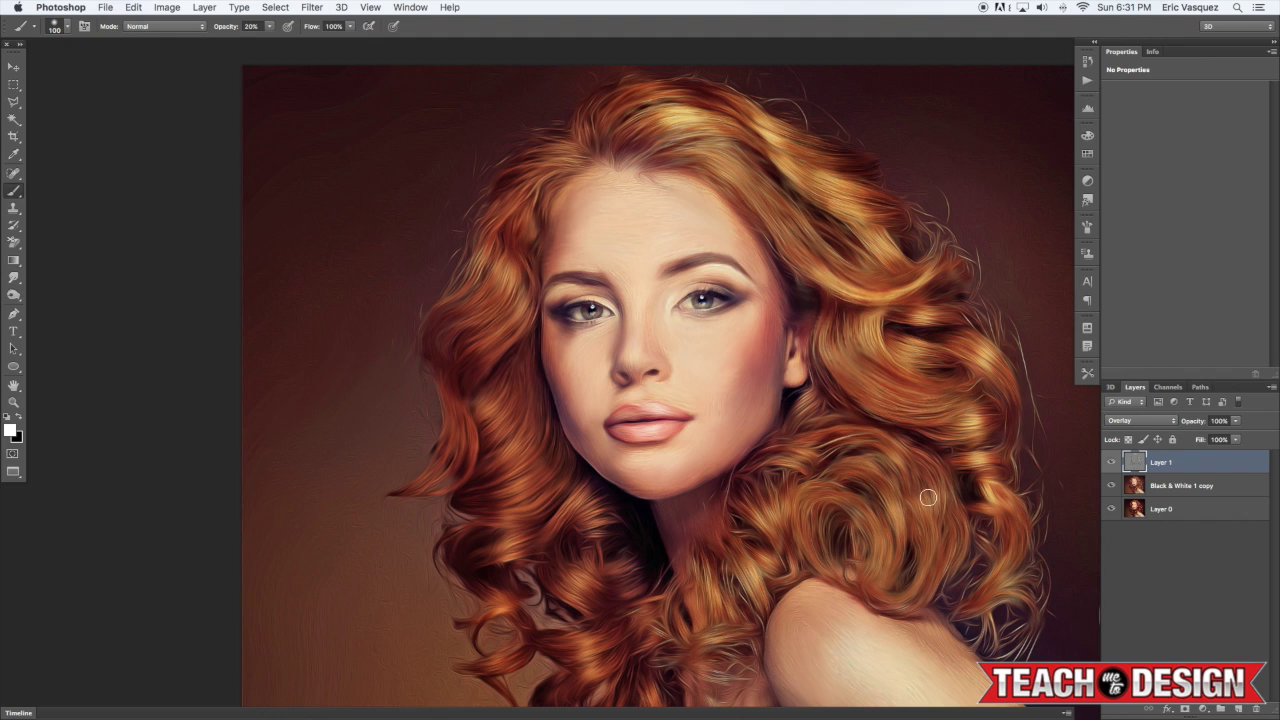
{"action": "key", "text": "bracketright"}
{"action": "left_click_drag", "start_coordinate": [930, 488], "coordinate": [928, 514]}
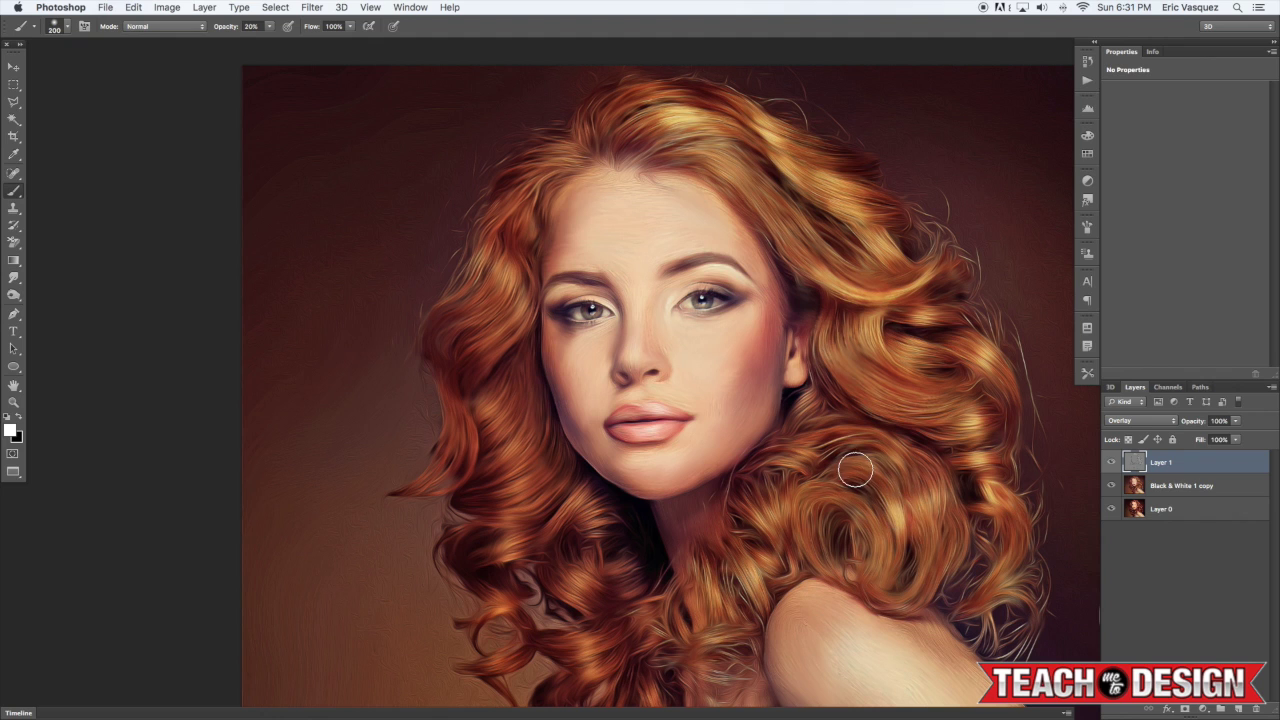
{"action": "left_click_drag", "start_coordinate": [764, 506], "coordinate": [772, 530]}
{"action": "left_click_drag", "start_coordinate": [812, 486], "coordinate": [851, 497]}
Paint white highlights on the lower left curls and the small outer curl, using smaller brush sizes
{"action": "left_click_drag", "start_coordinate": [870, 600], "coordinate": [838, 460]}
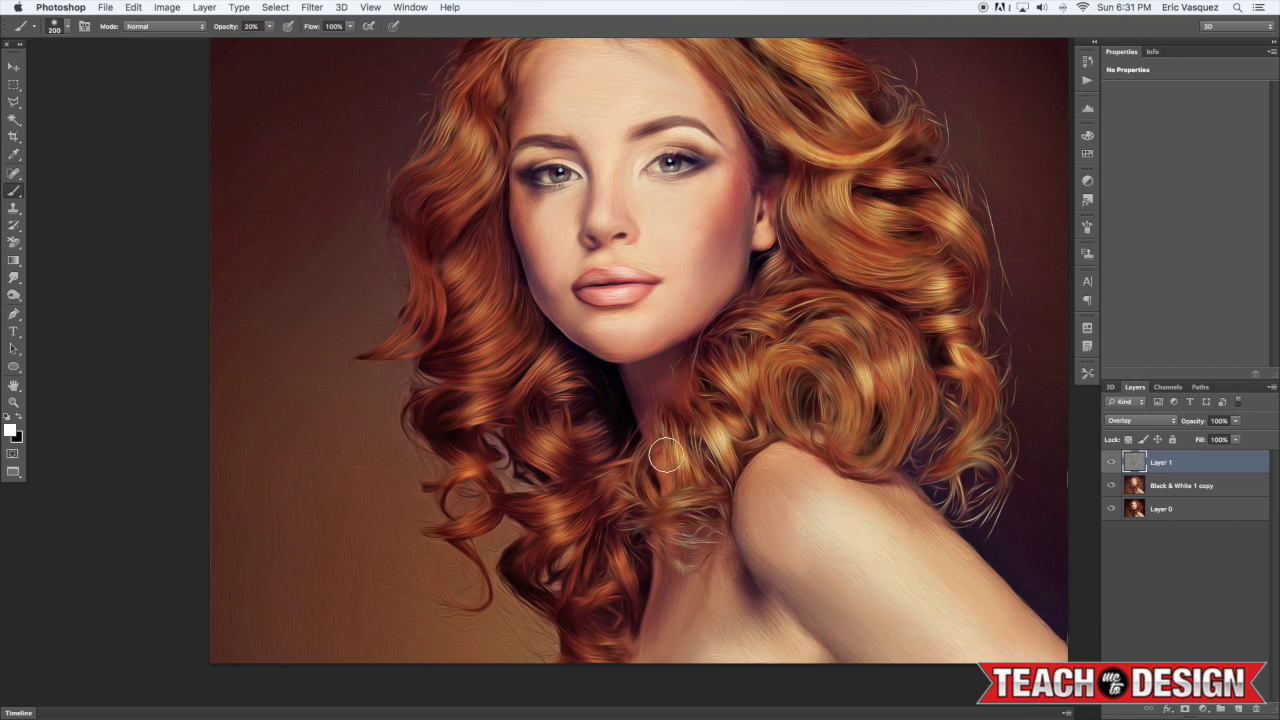
{"action": "left_click_drag", "start_coordinate": [590, 496], "coordinate": [523, 518]}
{"action": "key", "text": "bracketleft"}
{"action": "key", "text": "bracketleft"}
{"action": "key", "text": "bracketleft"}
{"action": "key", "text": "bracketleft"}
{"action": "key", "text": "bracketleft"}
{"action": "key", "text": "bracketleft"}
{"action": "key", "text": "bracketleft"}
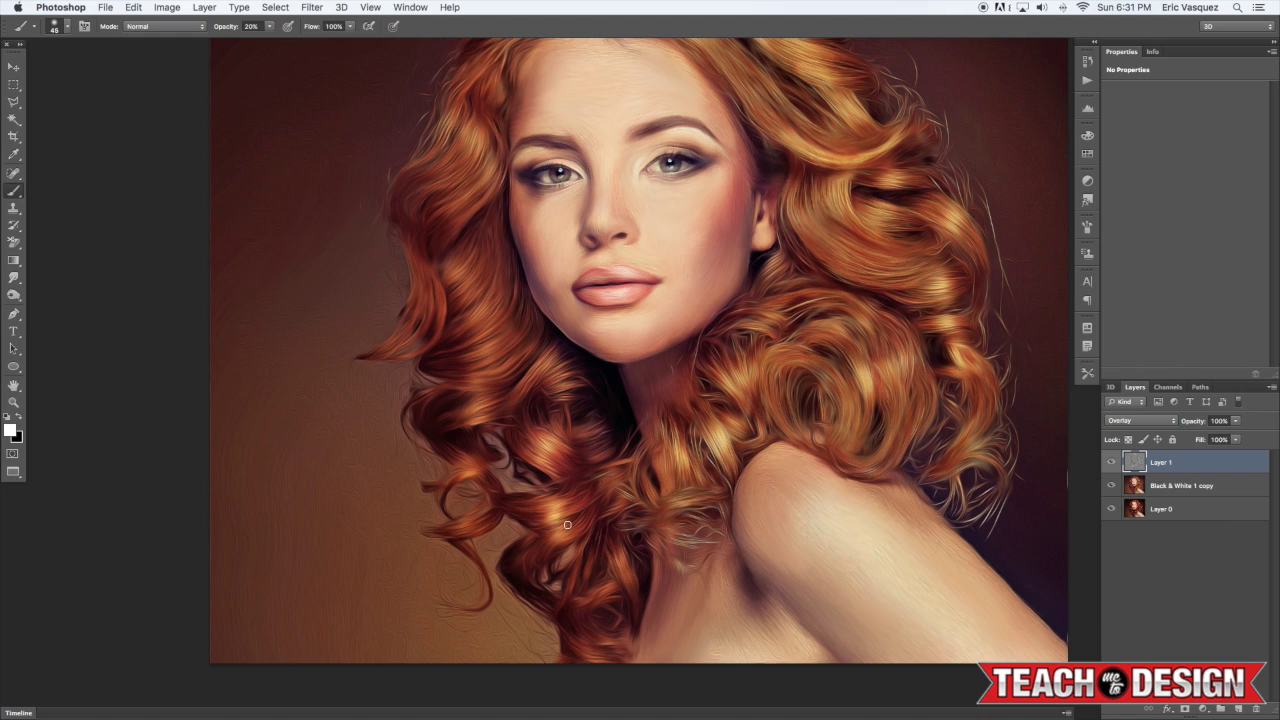
{"action": "key", "text": "bracketright"}
{"action": "key", "text": "bracketright"}
{"action": "mouse_move", "coordinate": [478, 475]}
{"action": "left_mouse_down"}
{"action": "mouse_move", "coordinate": [459, 478]}
{"action": "mouse_move", "coordinate": [459, 457]}
{"action": "left_mouse_up"}
{"action": "key", "text": "bracketright"}
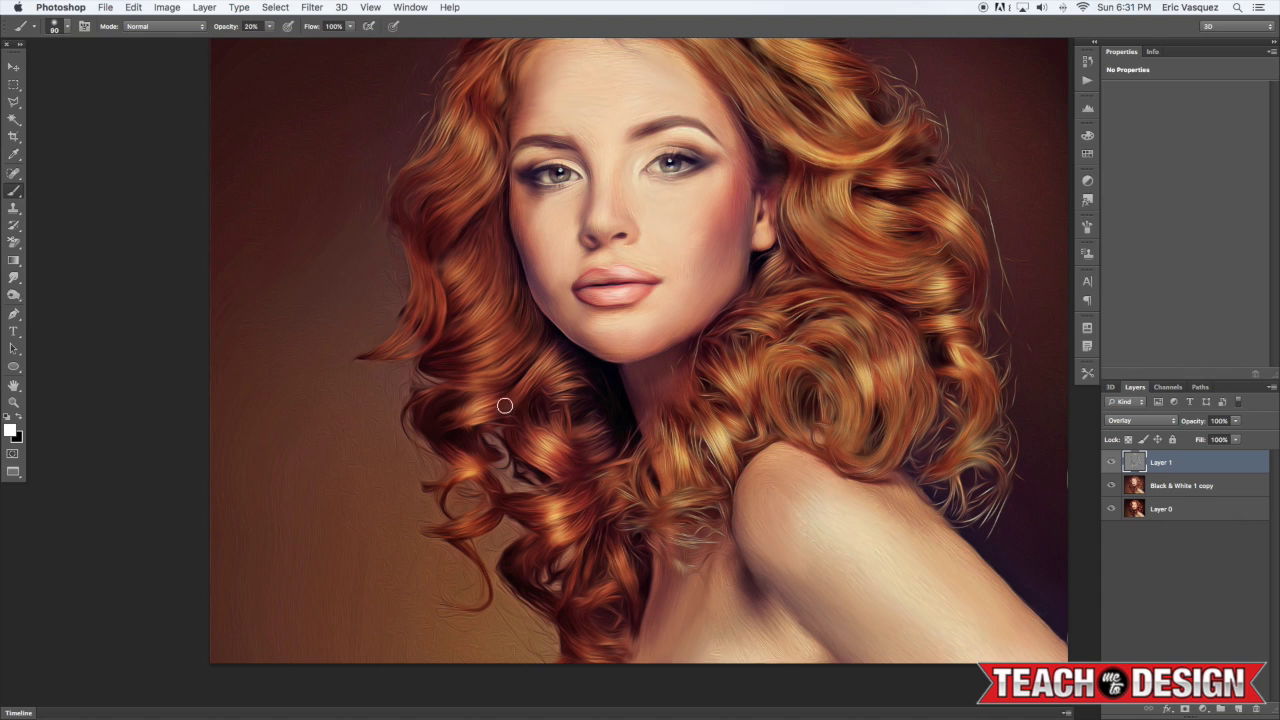
Brighten the waves beside the left cheek with a 200 px white brush
{"action": "key", "text": "bracketright"}
{"action": "key", "text": "bracketright"}
{"action": "key", "text": "bracketright"}
{"action": "key", "text": "bracketright"}
{"action": "key", "text": "bracketright"}
{"action": "key", "text": "bracketright"}
{"action": "key", "text": "bracketleft"}
{"action": "key", "text": "bracketleft"}
{"action": "key", "text": "bracketleft"}
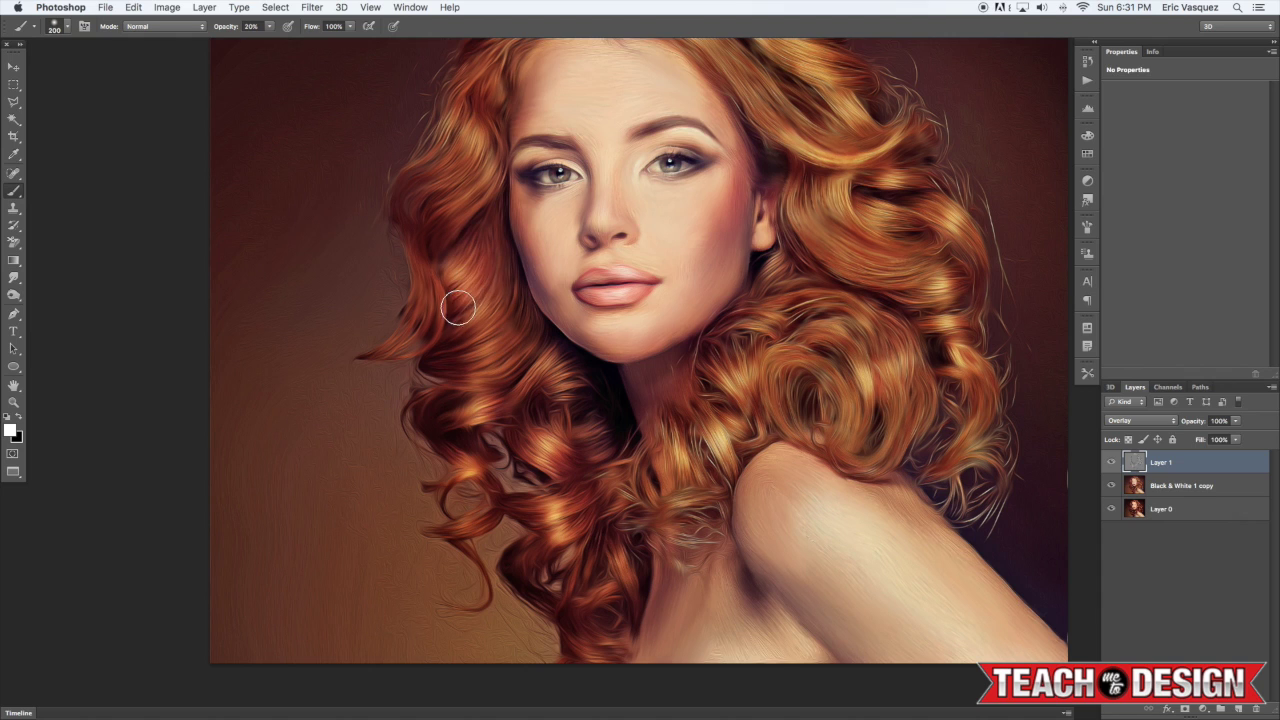
{"action": "left_click_drag", "start_coordinate": [454, 277], "coordinate": [475, 352]}
Highlight the upper left hair from the temple down to the outer waves with a 90 px white brush
{"action": "key", "text": "bracketleft"}
{"action": "key", "text": "bracketleft"}
{"action": "mouse_move", "coordinate": [468, 126]}
{"action": "left_mouse_down"}
{"action": "mouse_move", "coordinate": [465, 156]}
{"action": "mouse_move", "coordinate": [477, 139]}
{"action": "mouse_move", "coordinate": [484, 166]}
{"action": "mouse_move", "coordinate": [434, 228]}
{"action": "mouse_move", "coordinate": [435, 253]}
{"action": "mouse_move", "coordinate": [437, 219]}
{"action": "mouse_move", "coordinate": [414, 321]}
{"action": "mouse_move", "coordinate": [435, 296]}
{"action": "mouse_move", "coordinate": [433, 329]}
{"action": "left_mouse_up"}
{"action": "left_click_drag", "start_coordinate": [471, 224], "coordinate": [460, 299]}
{"action": "left_click_drag", "start_coordinate": [475, 130], "coordinate": [458, 166]}
{"action": "left_click_drag", "start_coordinate": [536, 99], "coordinate": [513, 97]}
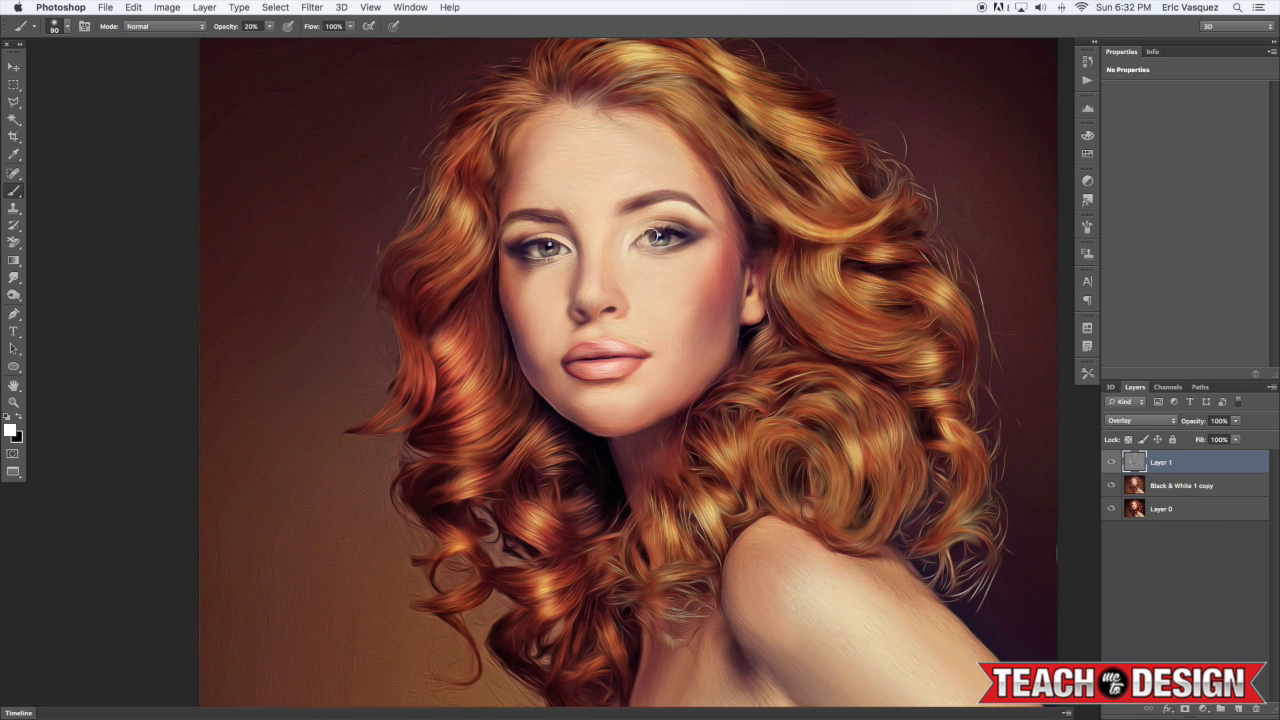
{"action": "scroll", "coordinate": [672, 314], "scroll_direction": "left", "scroll_amount": 1}
Toggle the visibility of Layer 1 to compare the portrait with and without the painted shadows and highlights
{"action": "key", "text": "super+0"}
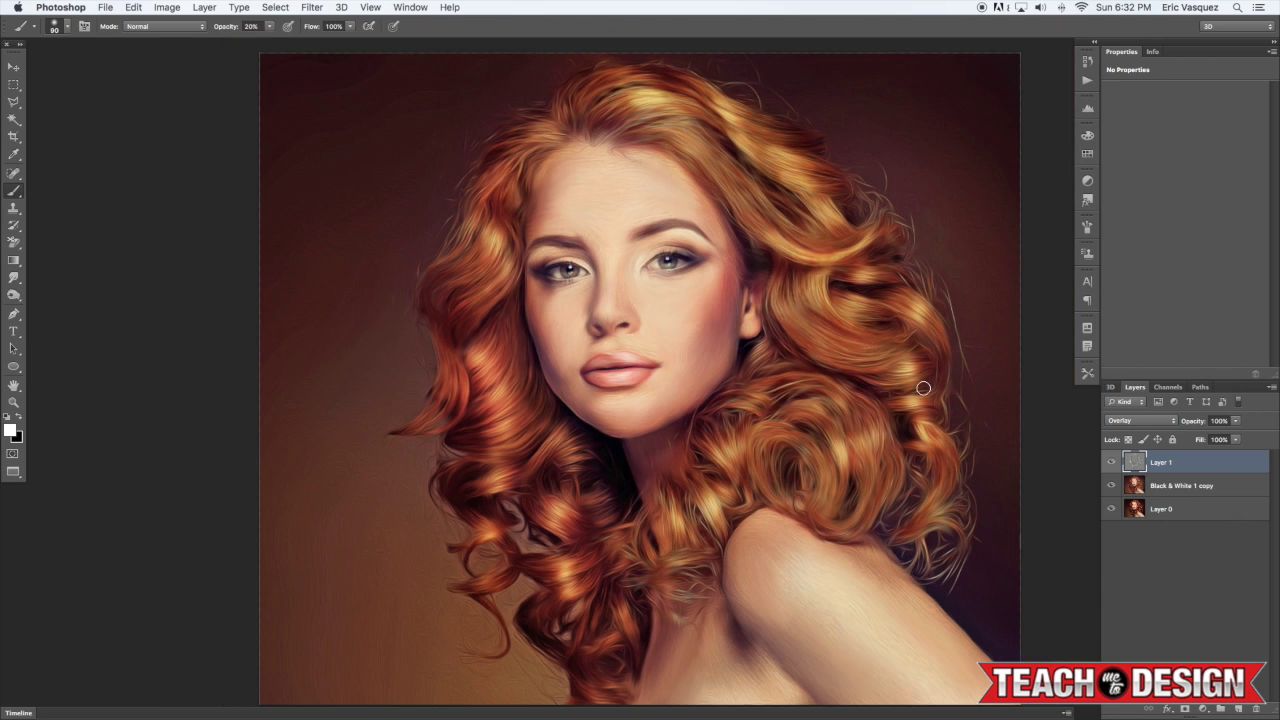
{"action": "left_click", "coordinate": [1111, 463]}
{"action": "left_click", "coordinate": [1112, 463]}
{"action": "left_click", "coordinate": [1113, 464]}
{"action": "left_click", "coordinate": [1113, 464]}
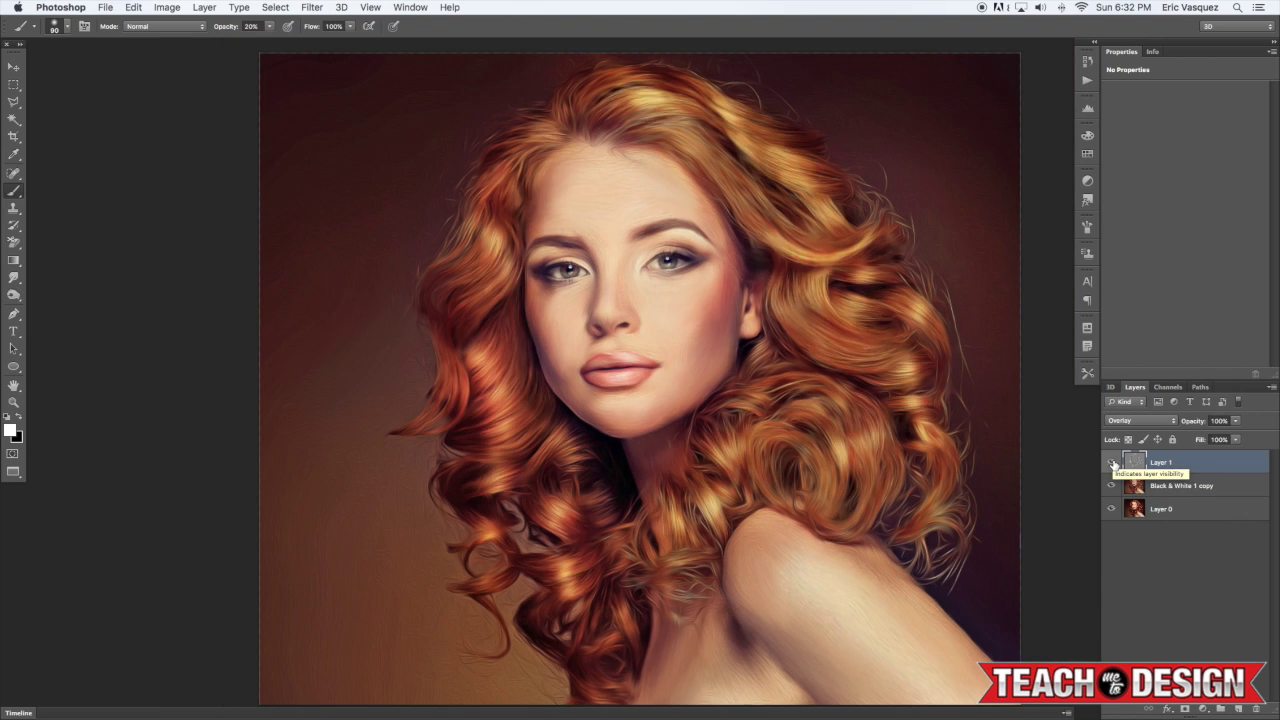
{"action": "left_click", "coordinate": [1113, 464]}
{"action": "left_click", "coordinate": [1113, 464]}
{"action": "left_click", "coordinate": [1113, 464]}
{"action": "left_click", "coordinate": [1113, 464]}
{"action": "left_click", "coordinate": [1114, 465]}
{"action": "left_click", "coordinate": [1114, 465]}
Try to merge Layer 1 with the Black & White 1 copy layer
{"action": "left_click", "coordinate": [1205, 490], "text": "shift"}
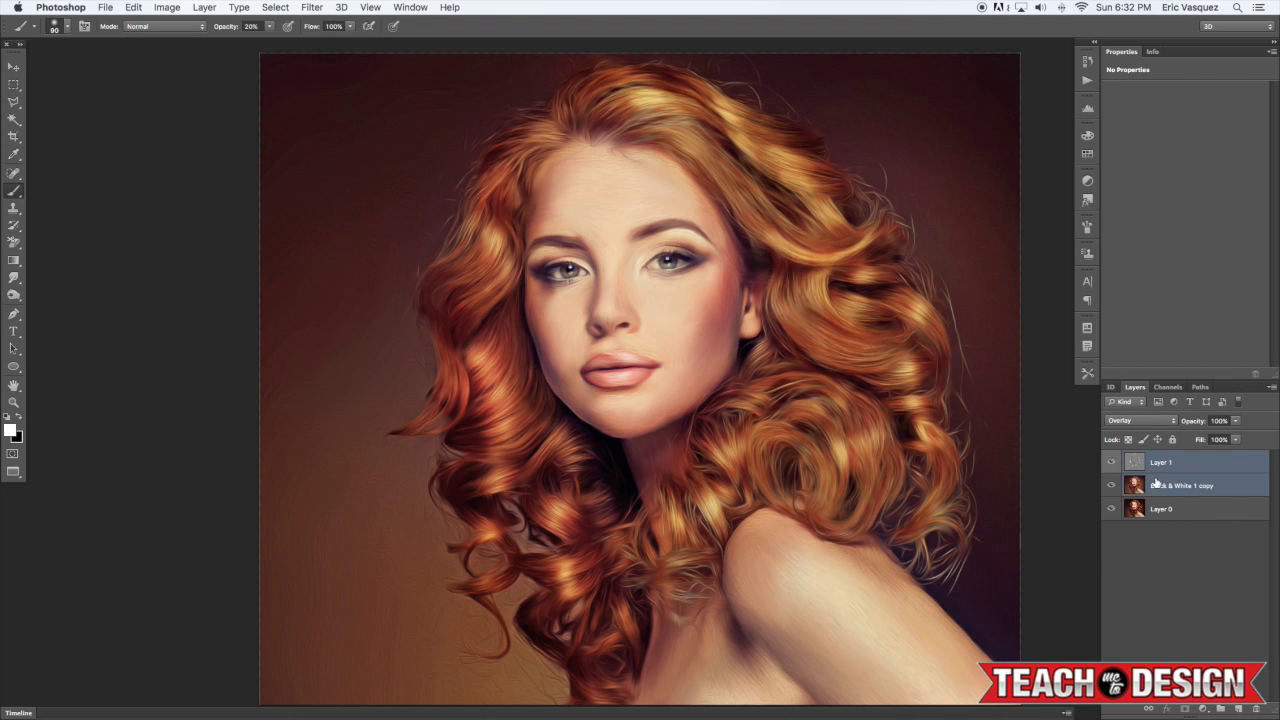
{"action": "key", "text": "super+e"}
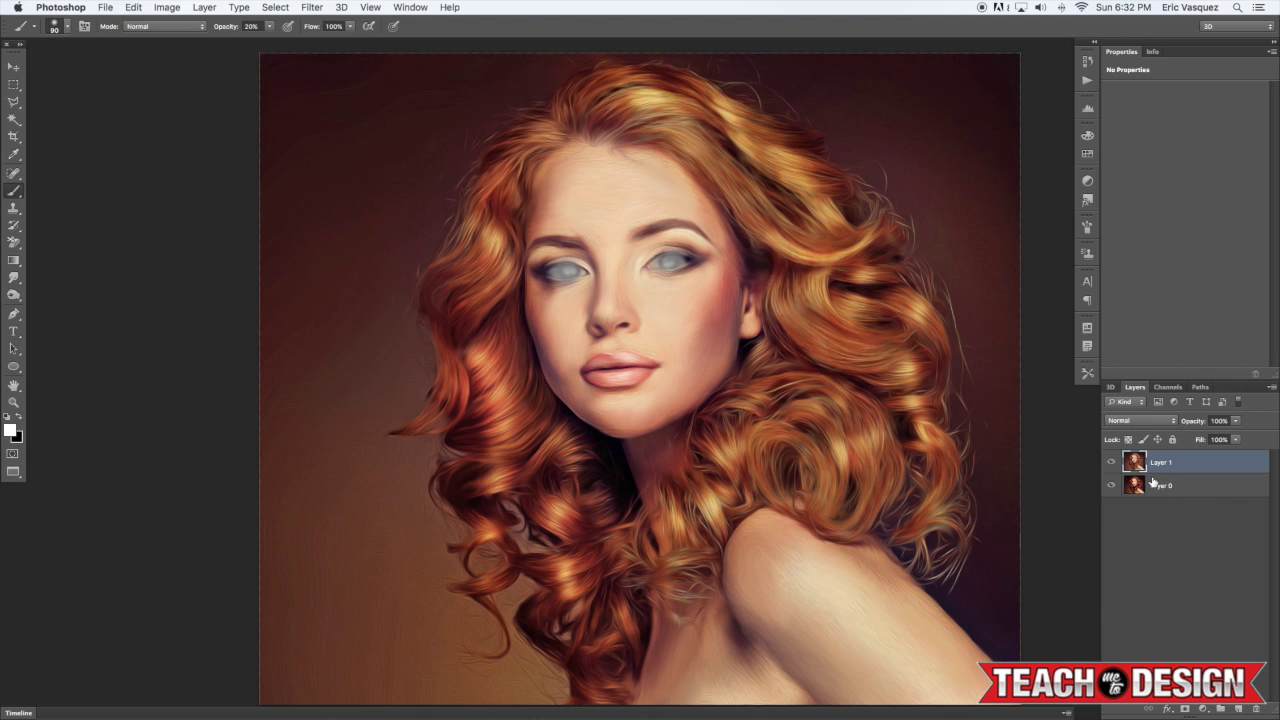
{"action": "key", "text": "super+z"}
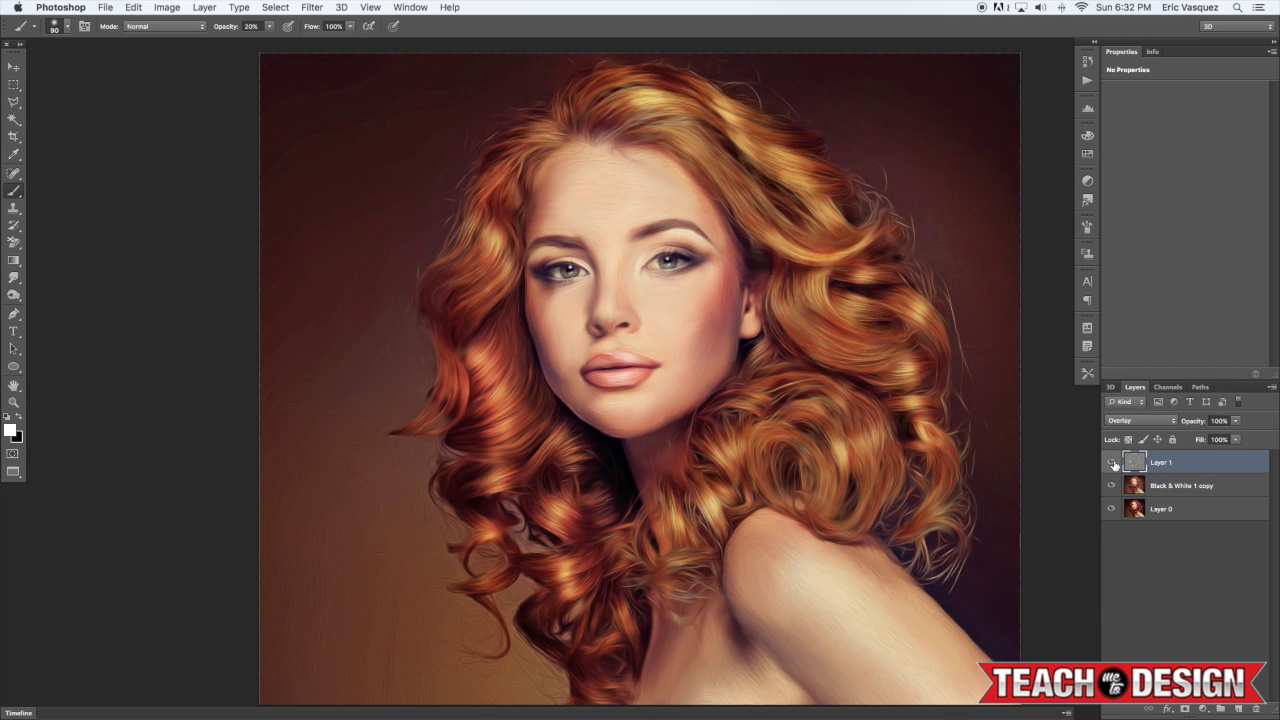
Add a Black & White adjustment layer above Layer 1 and set its blend mode to Luminosity
{"action": "left_click", "coordinate": [1201, 709]}
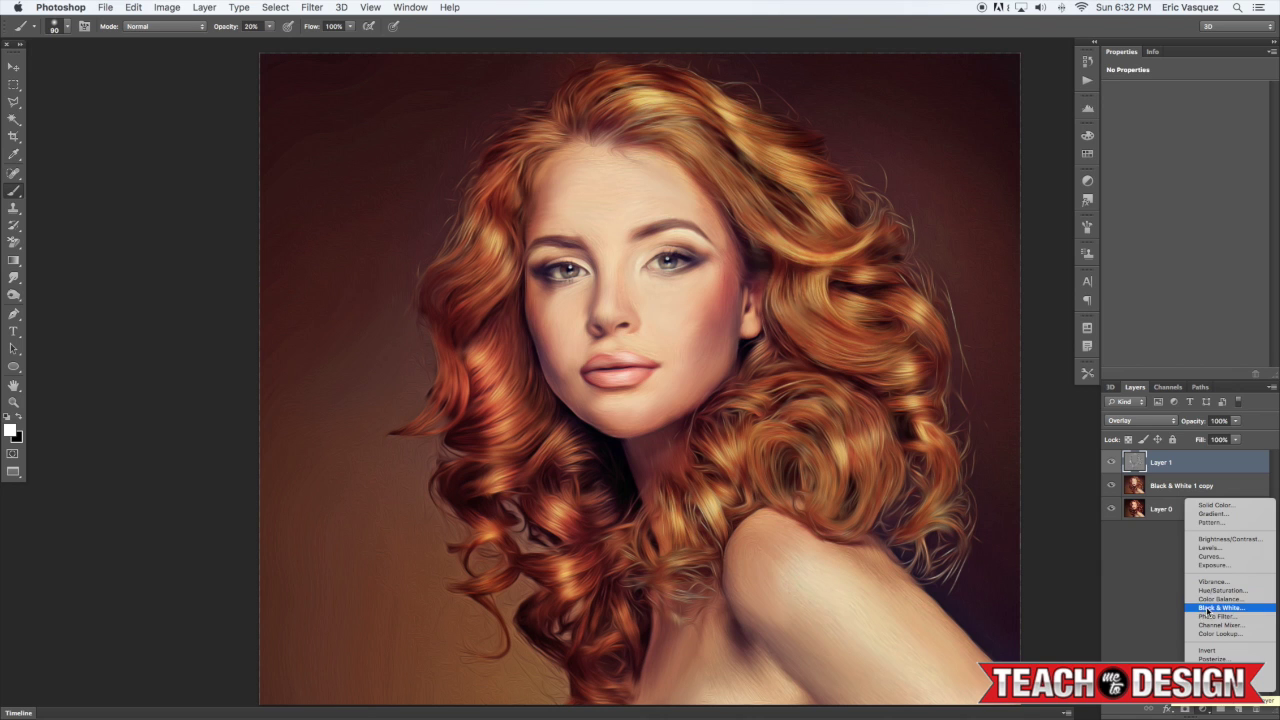
{"action": "left_click", "coordinate": [1208, 608]}
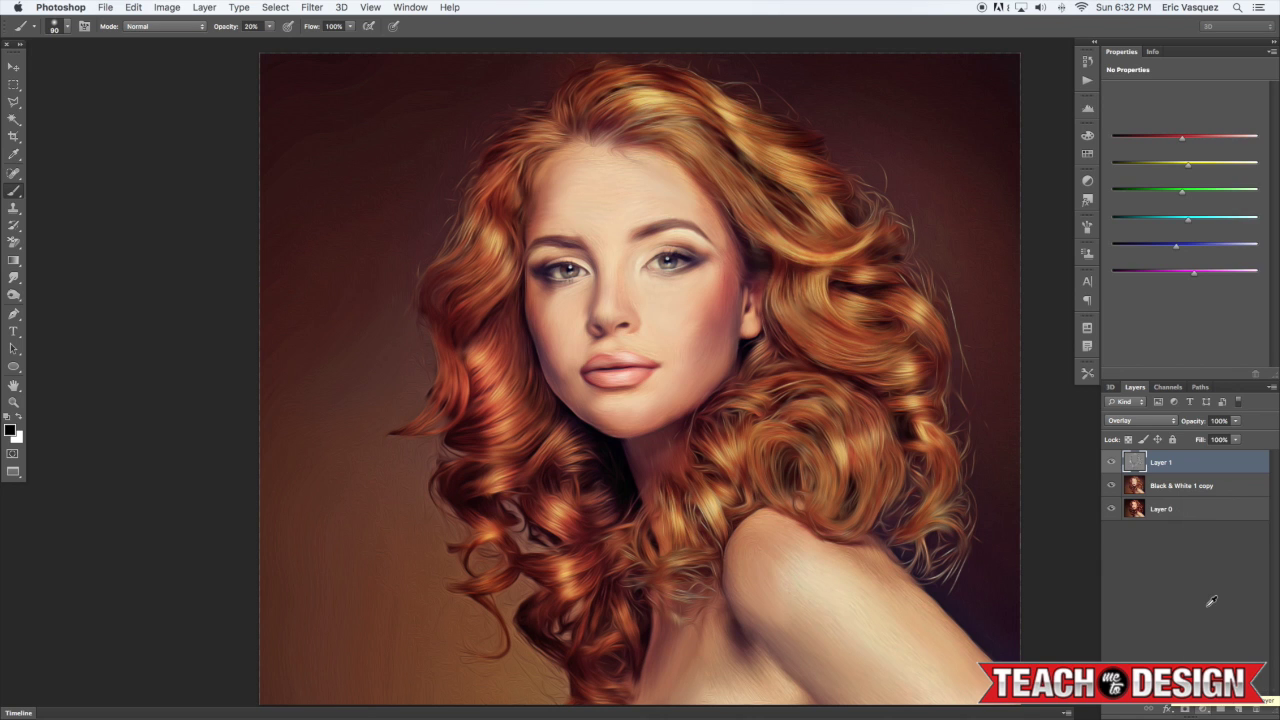
{"action": "left_click", "coordinate": [1124, 421]}
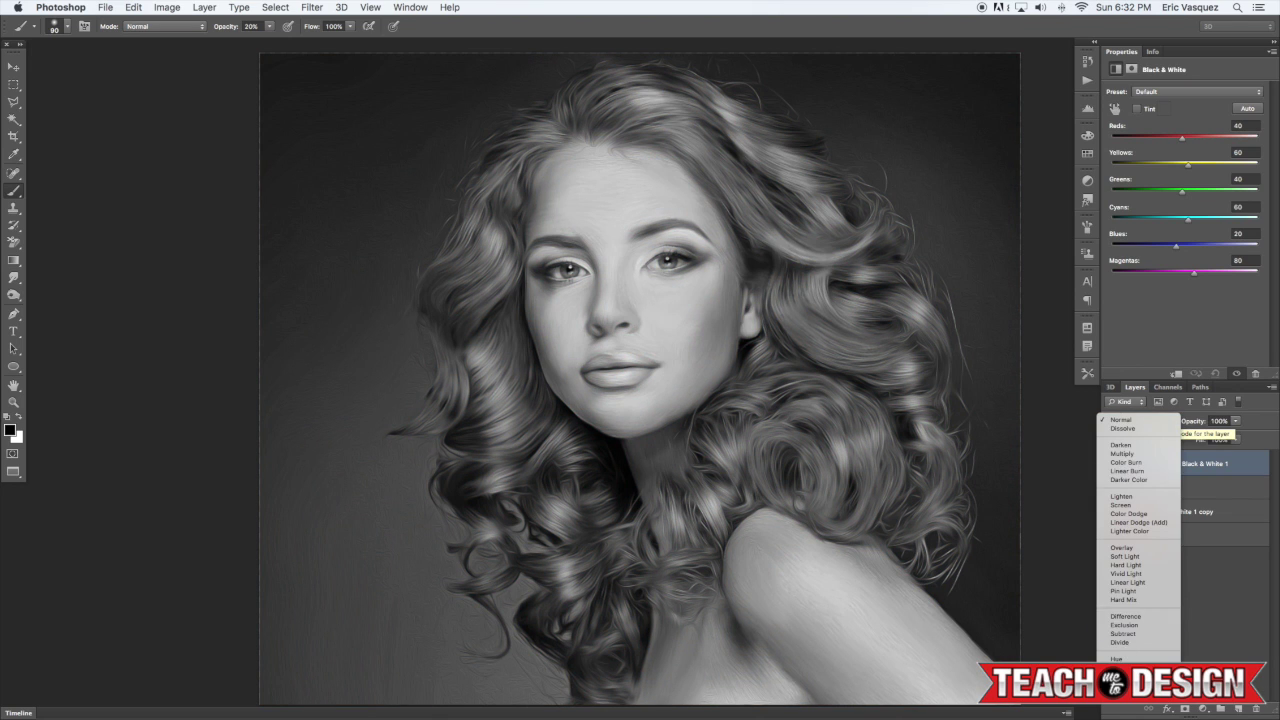
{"action": "left_click", "coordinate": [1127, 640]}
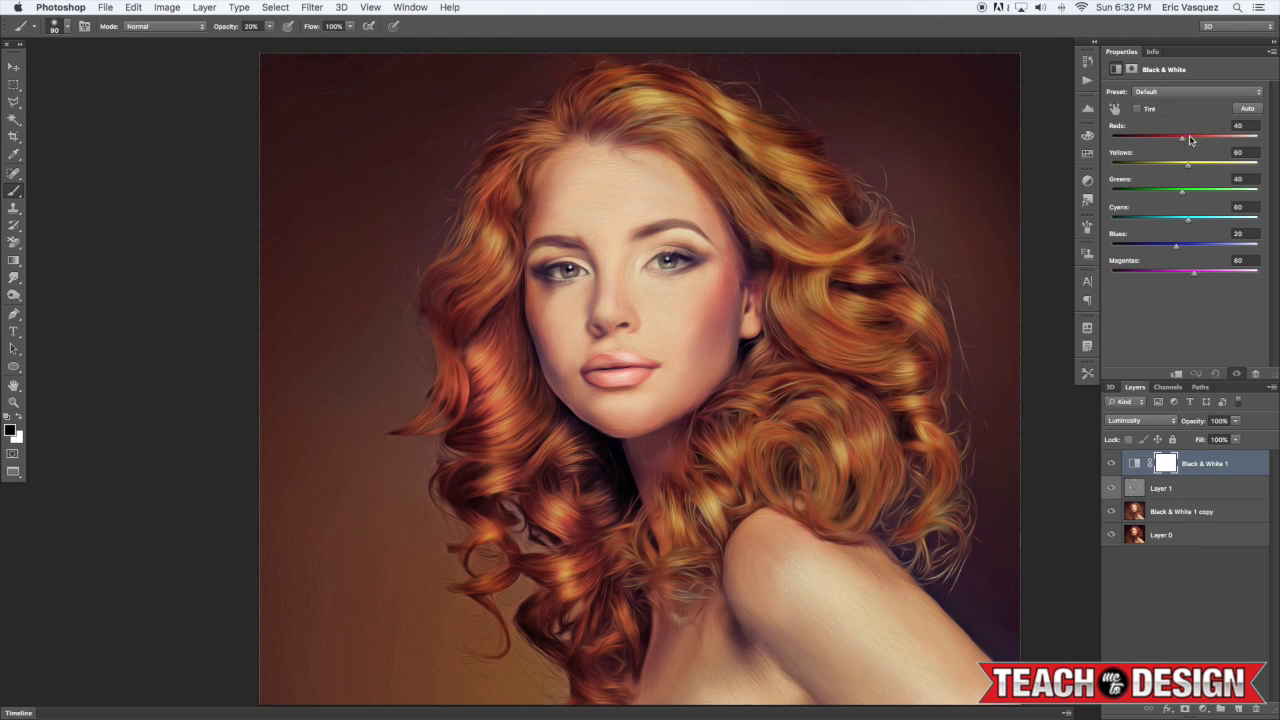
Set the Black & White adjustment's Reds to -19, Yellows to 81 and Greens to 69
{"action": "mouse_move", "coordinate": [1182, 142]}
{"action": "left_mouse_down"}
{"action": "mouse_move", "coordinate": [1154, 142]}
{"action": "mouse_move", "coordinate": [1177, 159]}
{"action": "left_mouse_up"}
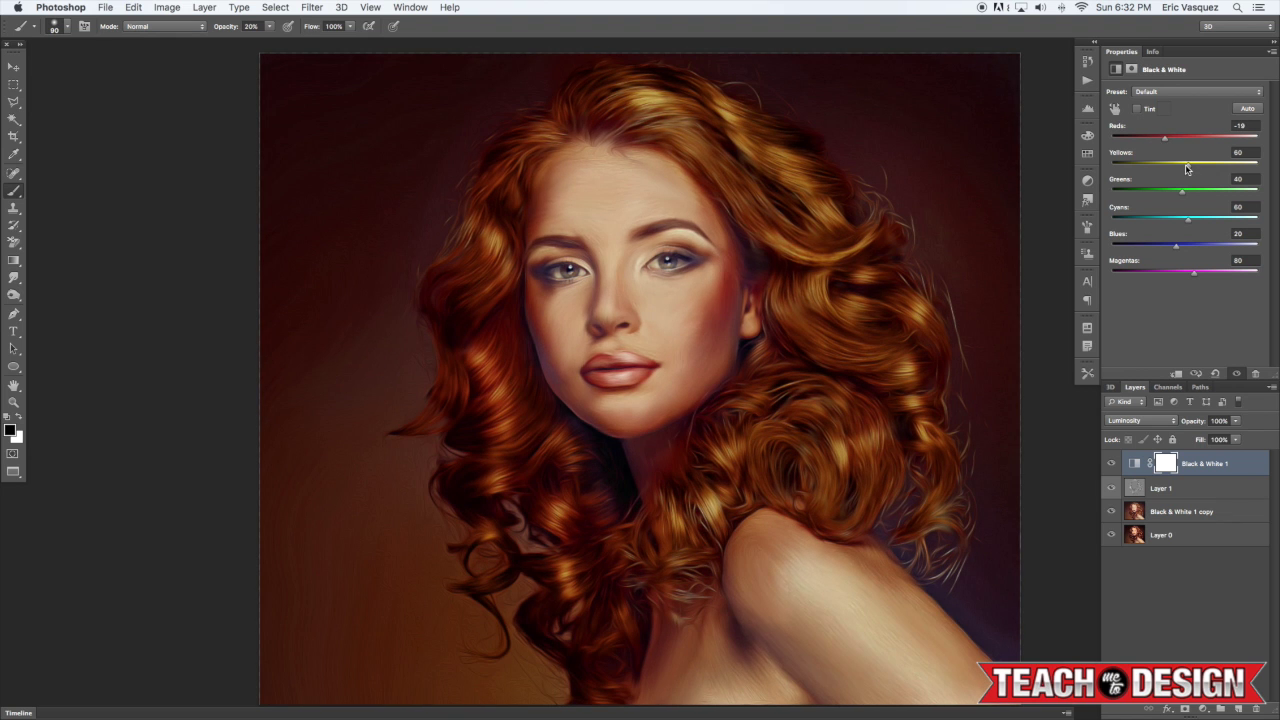
{"action": "mouse_move", "coordinate": [1188, 168]}
{"action": "left_mouse_down"}
{"action": "mouse_move", "coordinate": [1206, 167]}
{"action": "mouse_move", "coordinate": [1171, 192]}
{"action": "mouse_move", "coordinate": [1184, 193]}
{"action": "left_mouse_up"}
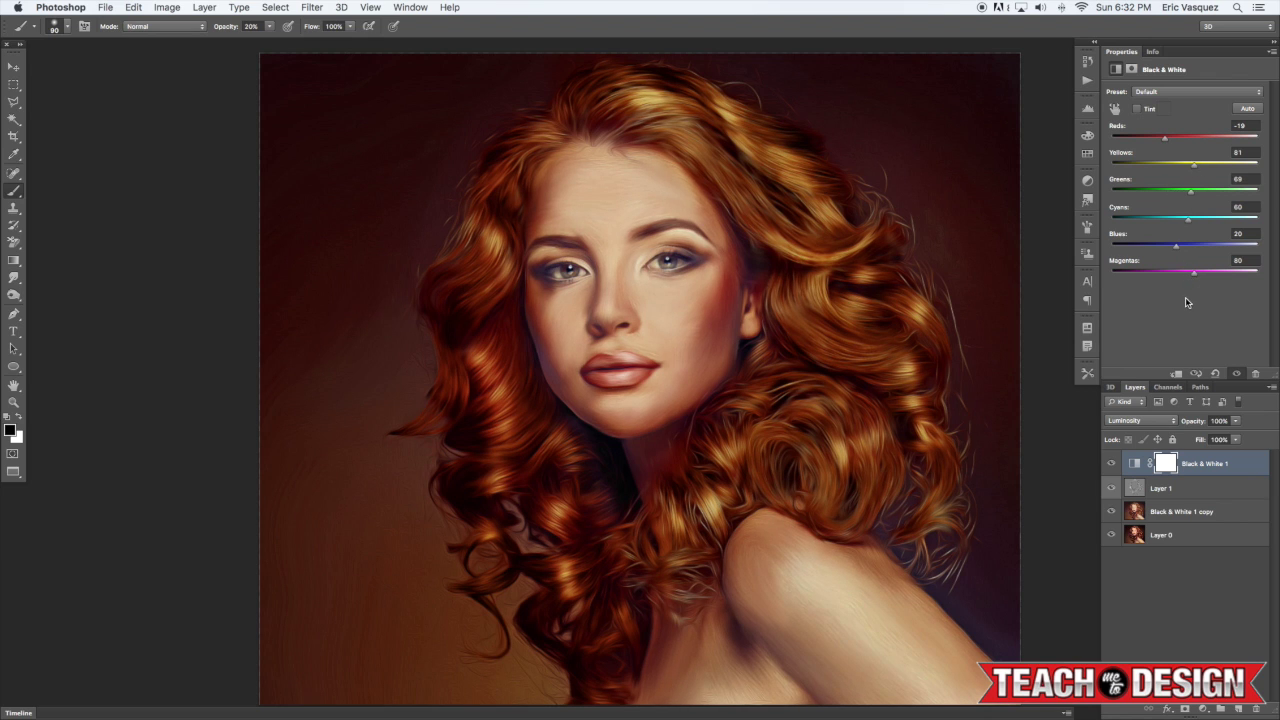
Toggle the visibility of the Black & White 1 layer to compare the portrait with and without the tonal adjustment
{"action": "left_click", "coordinate": [1113, 464]}
{"action": "left_click", "coordinate": [1113, 464]}
{"action": "key", "text": "super+minus"}
{"action": "left_click", "coordinate": [1113, 464]}
{"action": "left_click", "coordinate": [1113, 464]}
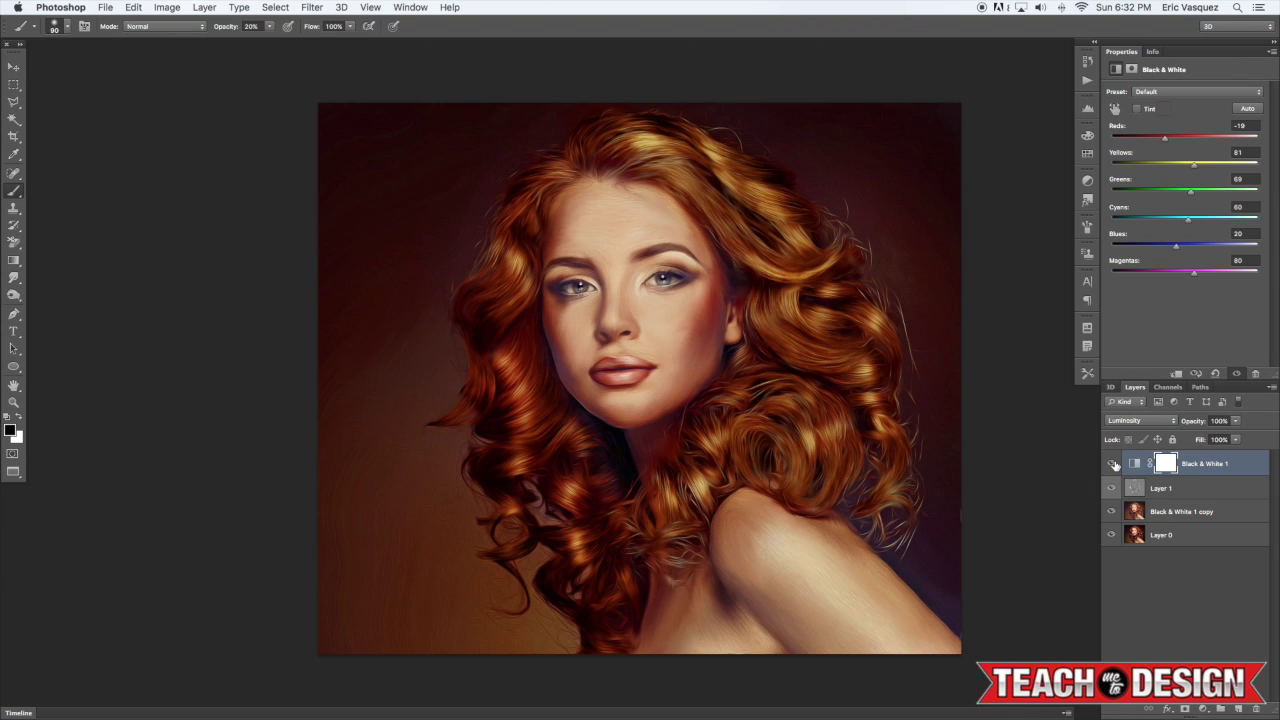
Change the Black & White 1 layer's blend mode to Overlay and lower its opacity to 30%
{"action": "left_click", "coordinate": [1127, 420]}
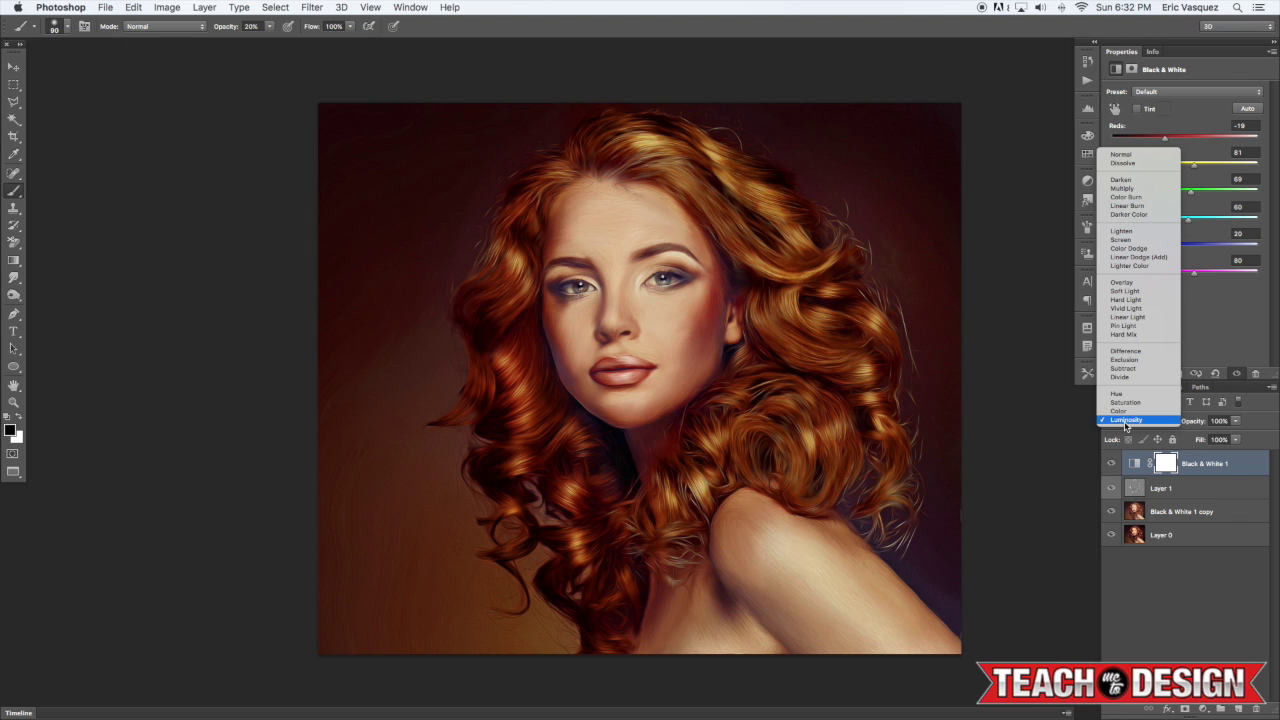
{"action": "left_click", "coordinate": [1127, 287]}
{"action": "key", "text": "v"}
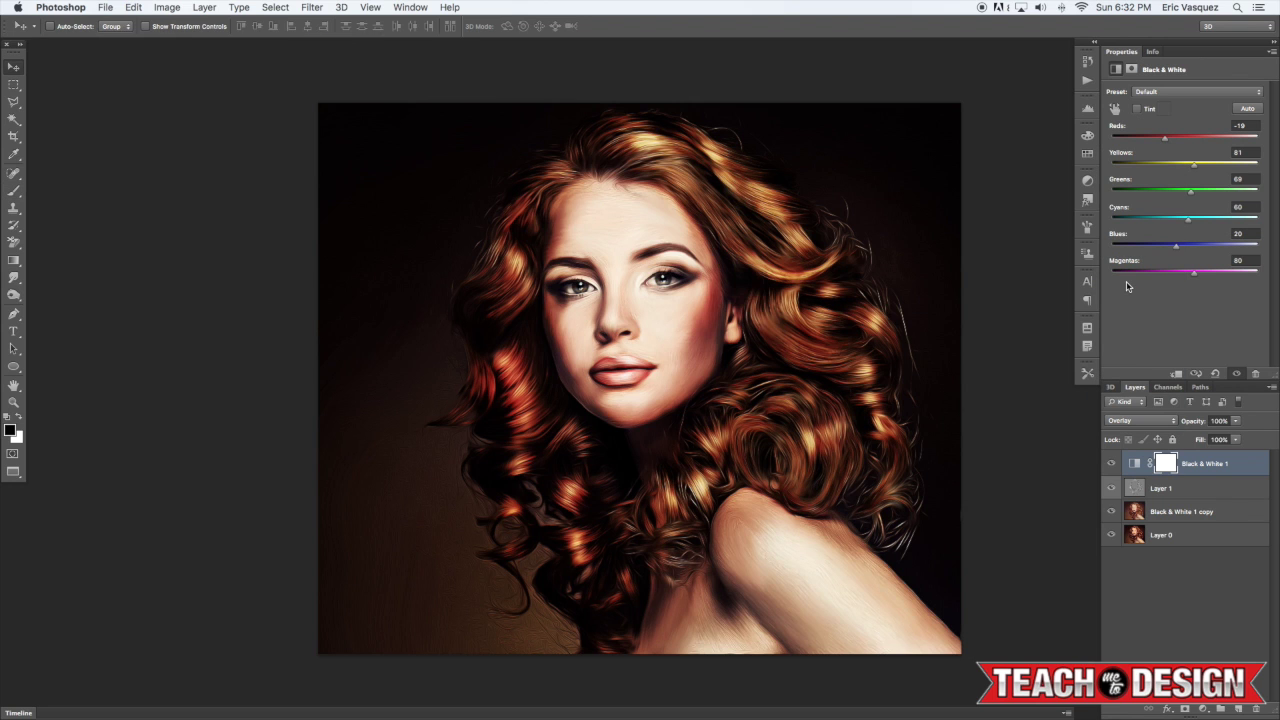
{"action": "key", "text": "7"}
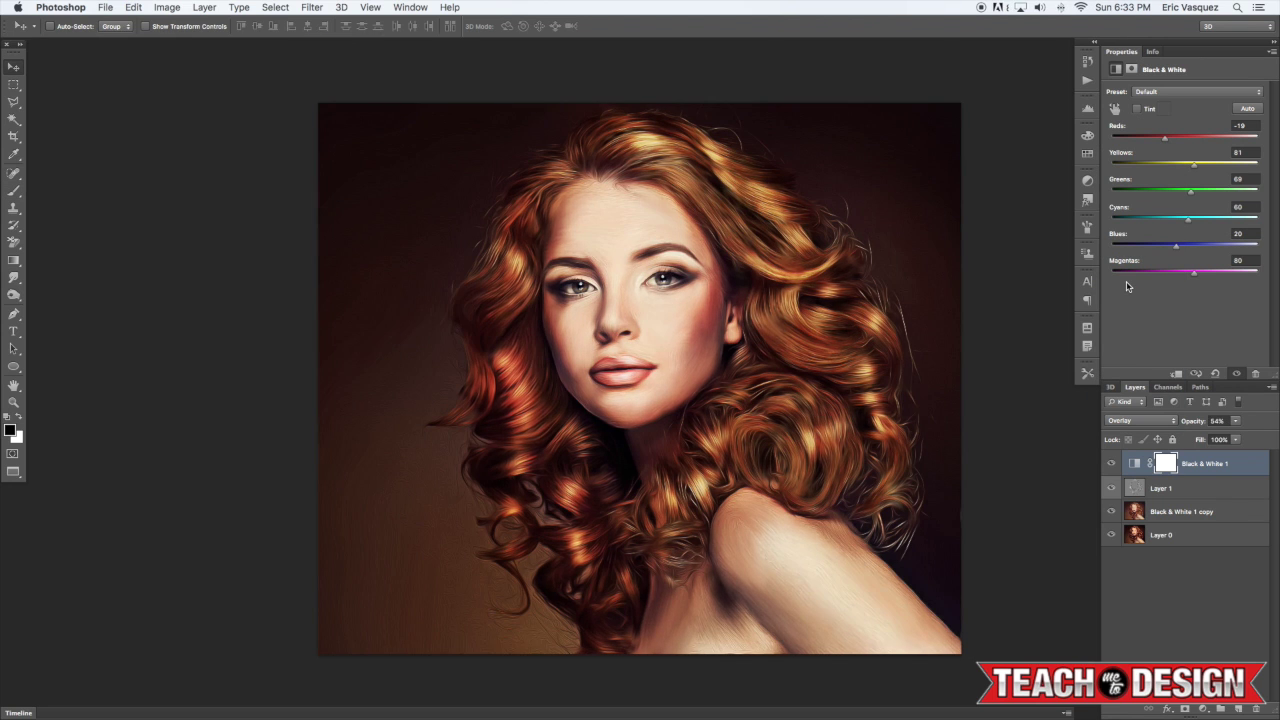
{"action": "key", "text": "3"}
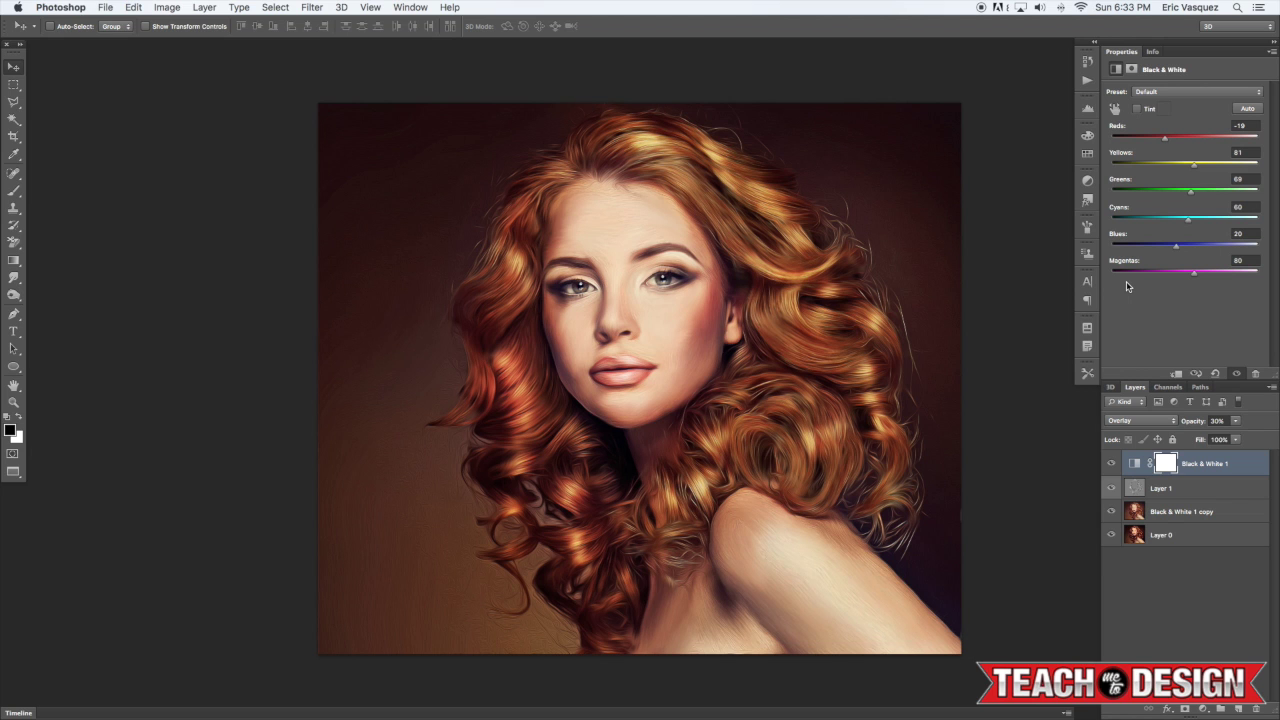
Compare the portrait with the Black & White 1 layer on and off at 30% opacity
{"action": "left_click", "coordinate": [1111, 464]}
{"action": "left_click", "coordinate": [1112, 464]}
{"action": "left_click", "coordinate": [1113, 465]}
{"action": "left_click", "coordinate": [1113, 465]}
Try the Black & White 1 layer at 10% opacity, compare it on and off, and restore 30%
{"action": "key", "text": "1"}
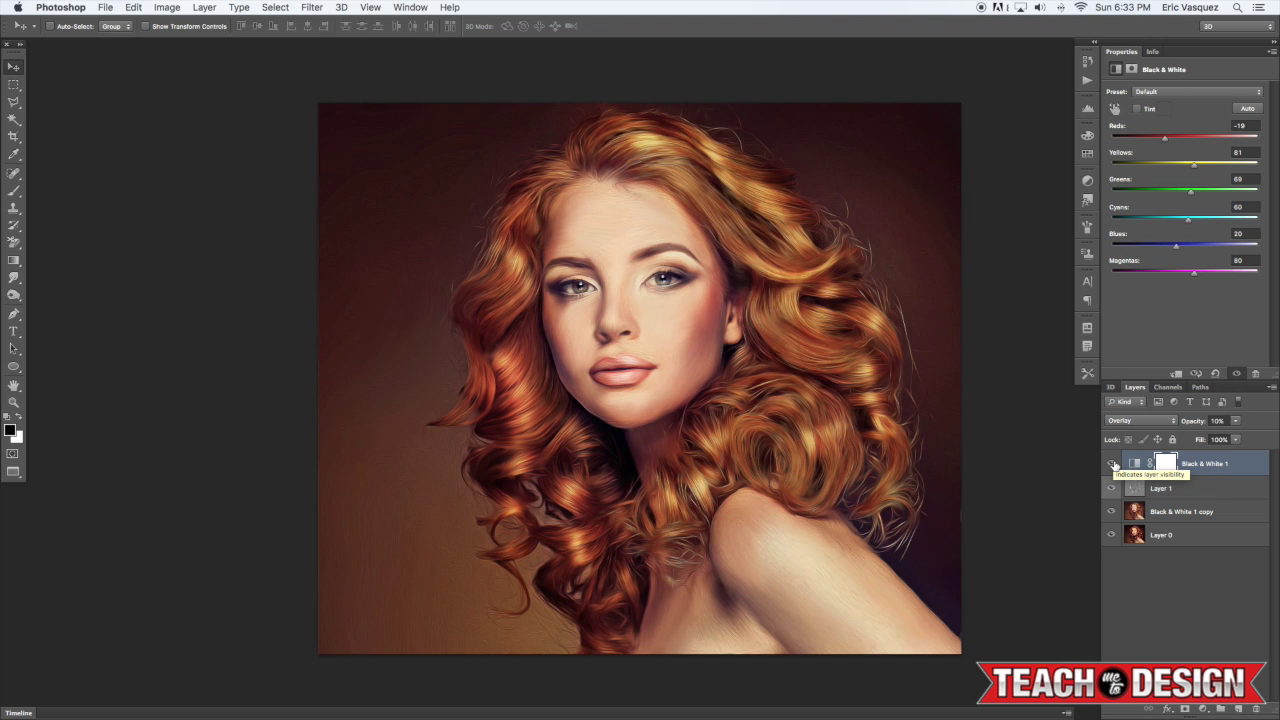
{"action": "left_click", "coordinate": [1112, 464]}
{"action": "left_click", "coordinate": [1112, 464]}
{"action": "left_click", "coordinate": [1113, 465]}
{"action": "left_click", "coordinate": [1113, 465]}
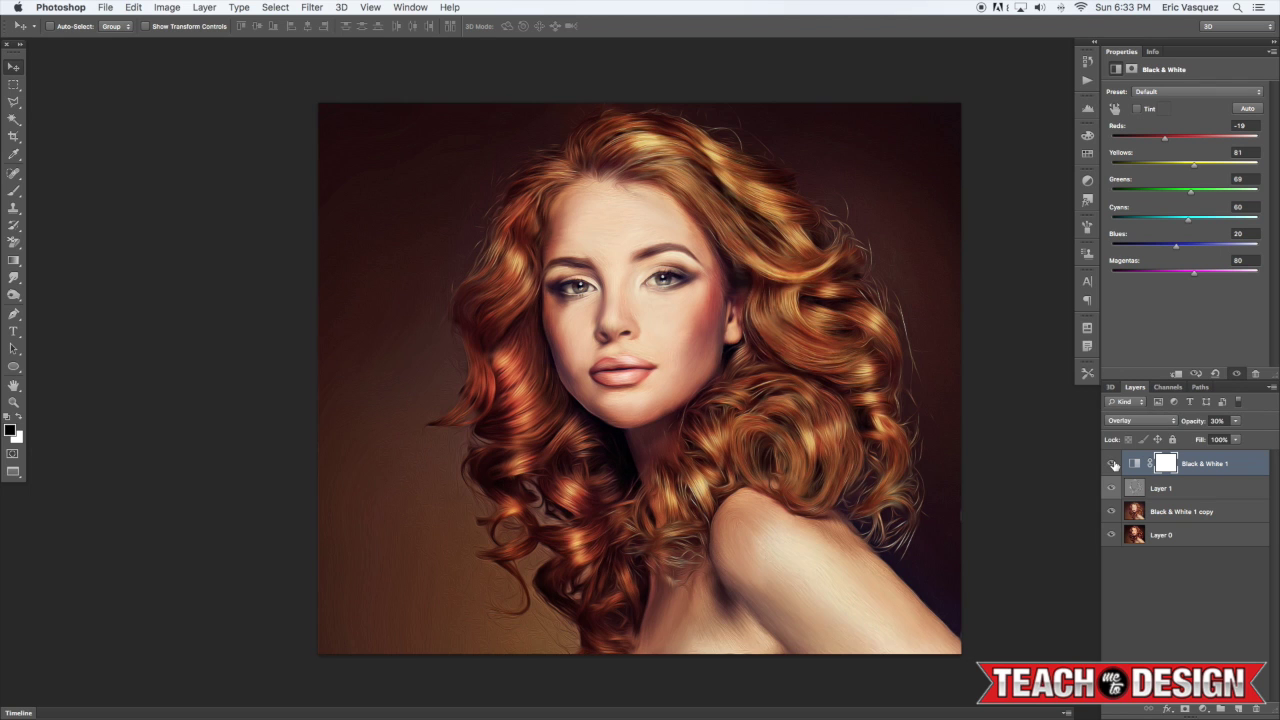
Group the Black & White 1, Layer 1 and Black & White 1 copy layers
{"action": "left_click", "coordinate": [1204, 512], "text": "shift"}
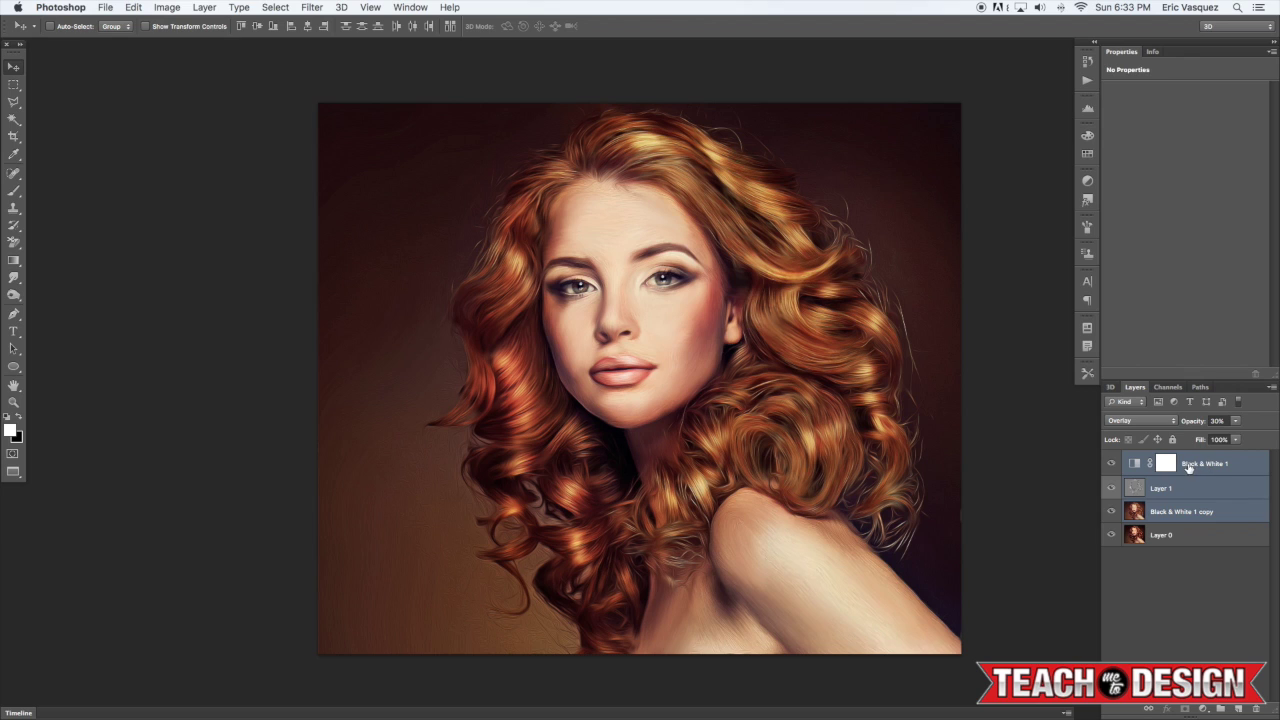
{"action": "left_click", "coordinate": [1200, 492]}
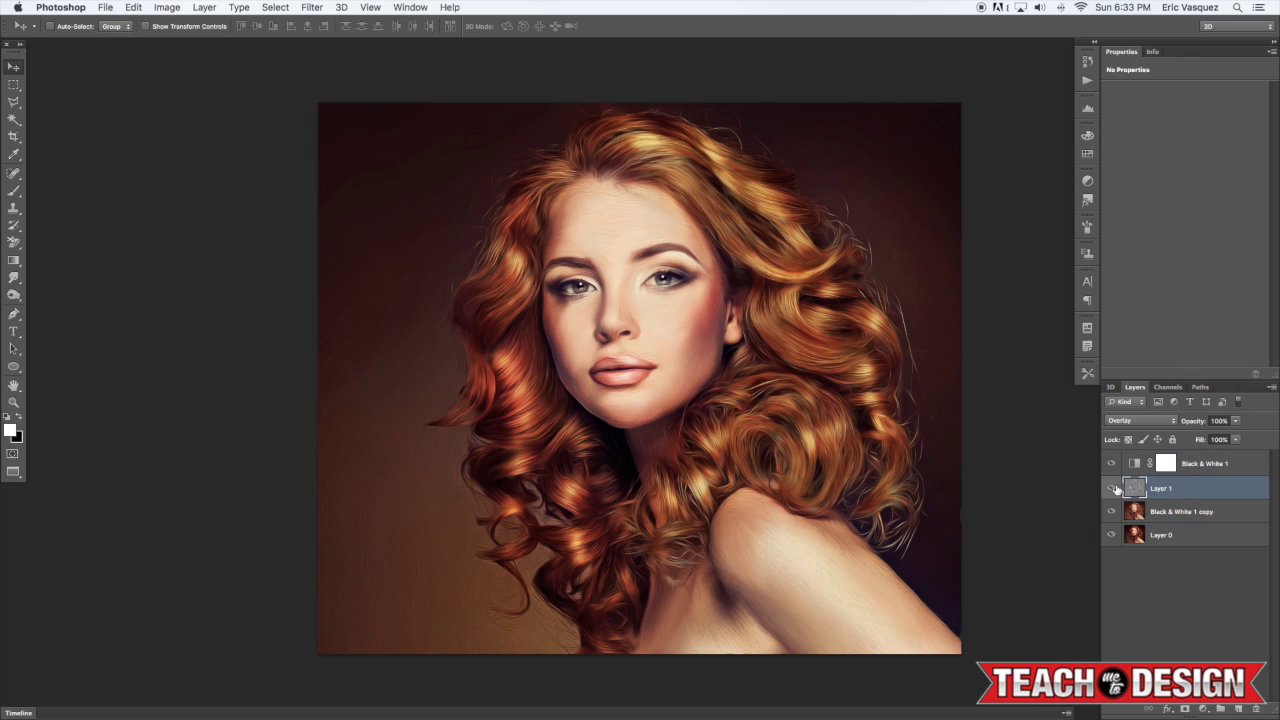
{"action": "left_click", "coordinate": [1168, 511]}
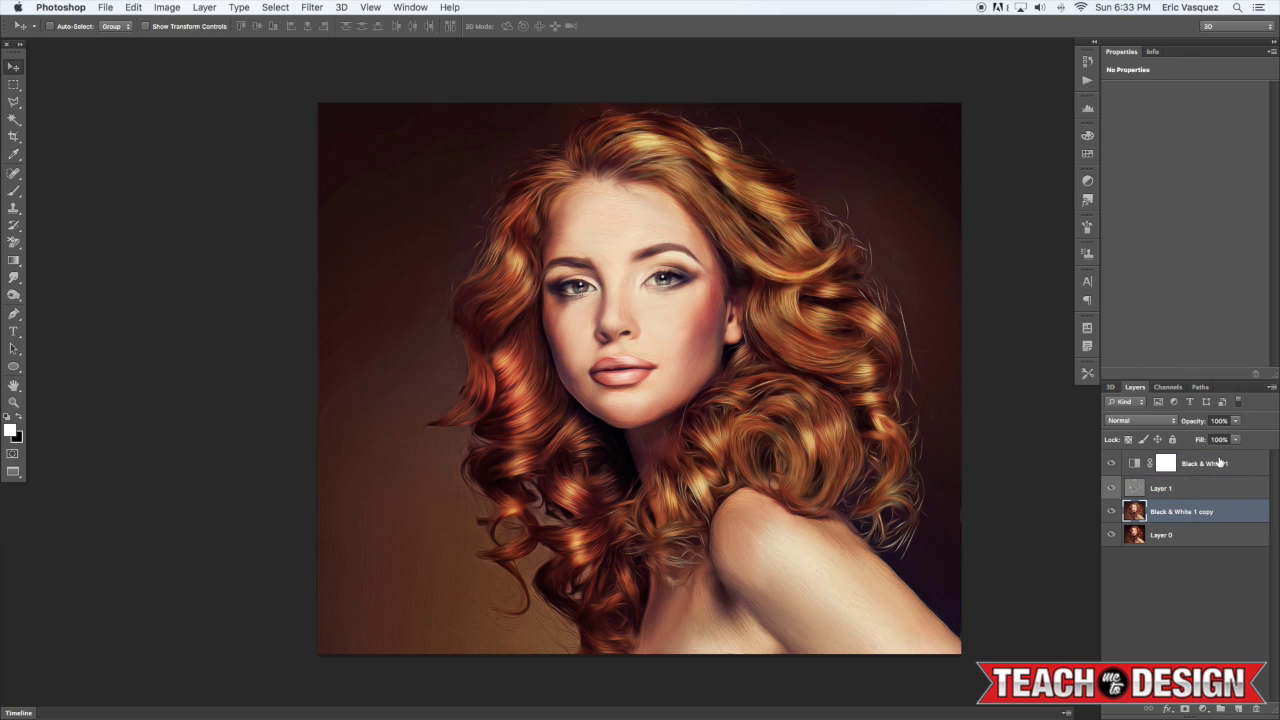
{"action": "left_click", "coordinate": [1218, 463], "text": "shift"}
{"action": "key", "text": "super+g"}
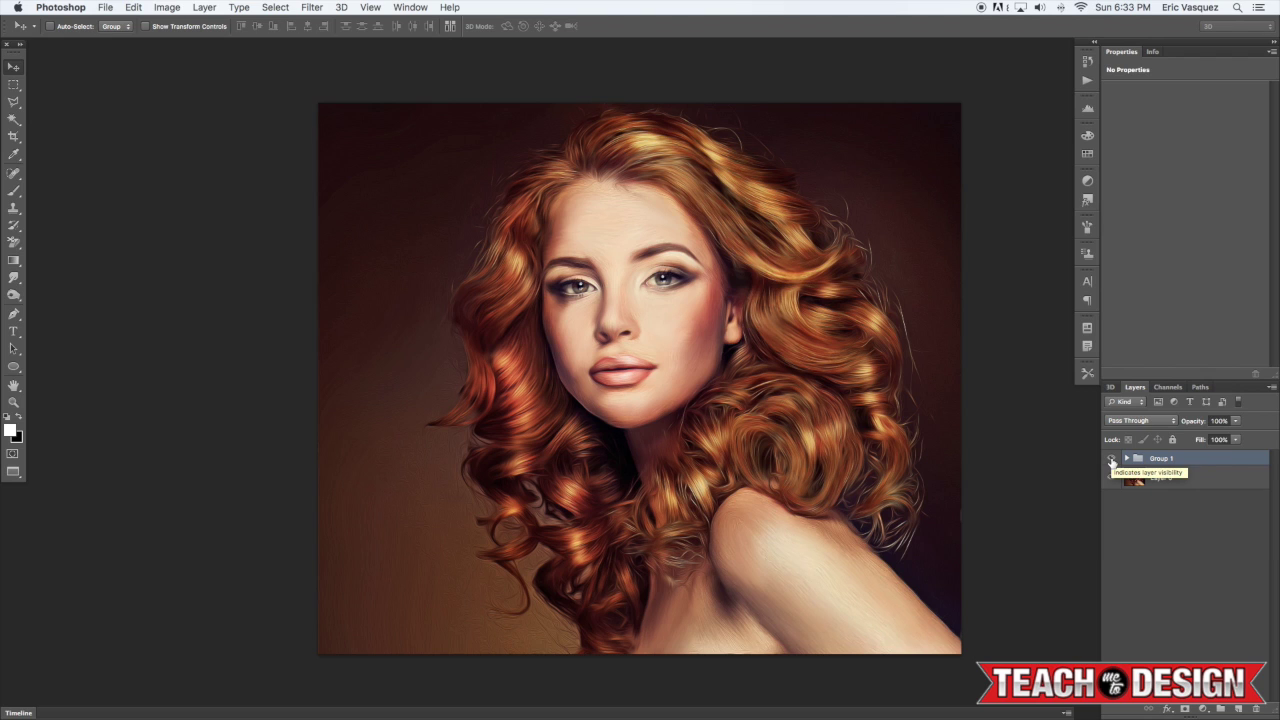
Toggle the visibility of Group 1 to compare the painted version with the original photo
{"action": "left_click", "coordinate": [1111, 459]}
{"action": "left_click", "coordinate": [1111, 459]}
{"action": "left_click", "coordinate": [1111, 459]}
{"action": "left_click", "coordinate": [1111, 459]}
{"action": "left_click", "coordinate": [1111, 459]}
{"action": "left_click", "coordinate": [1111, 459]}
{"action": "left_click", "coordinate": [1111, 459]}
{"action": "left_click", "coordinate": [1111, 459]}
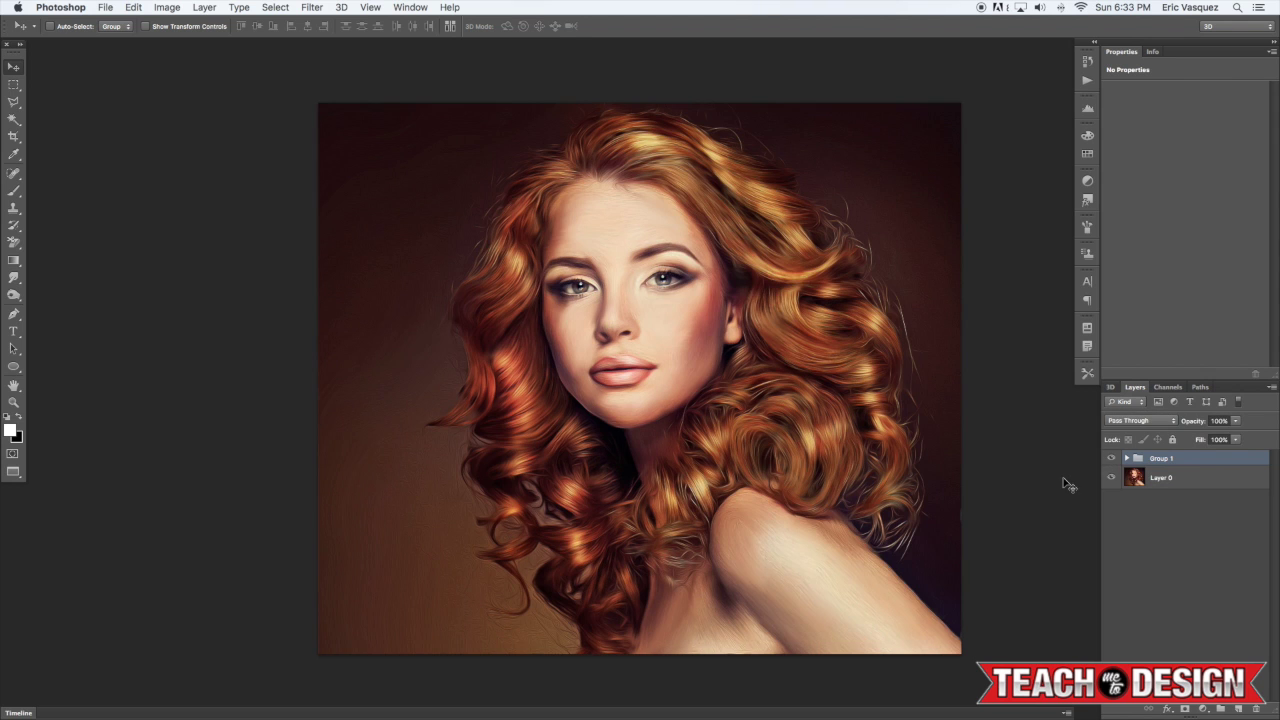
Duplicate Group 1 as a merged layer and apply a Gaussian Blur with a radius of 20.4 pixels to it
{"action": "key", "text": "super+j"}
{"action": "key", "text": "super+e"}
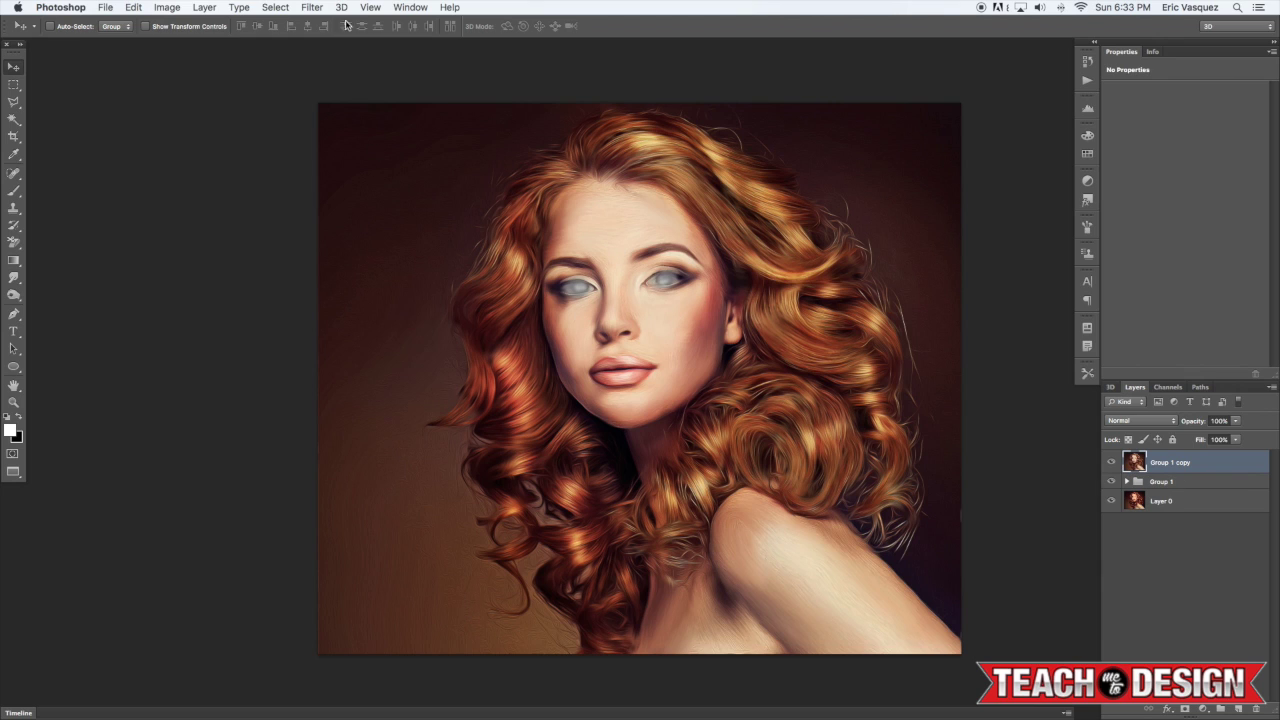
{"action": "left_click", "coordinate": [317, 6]}
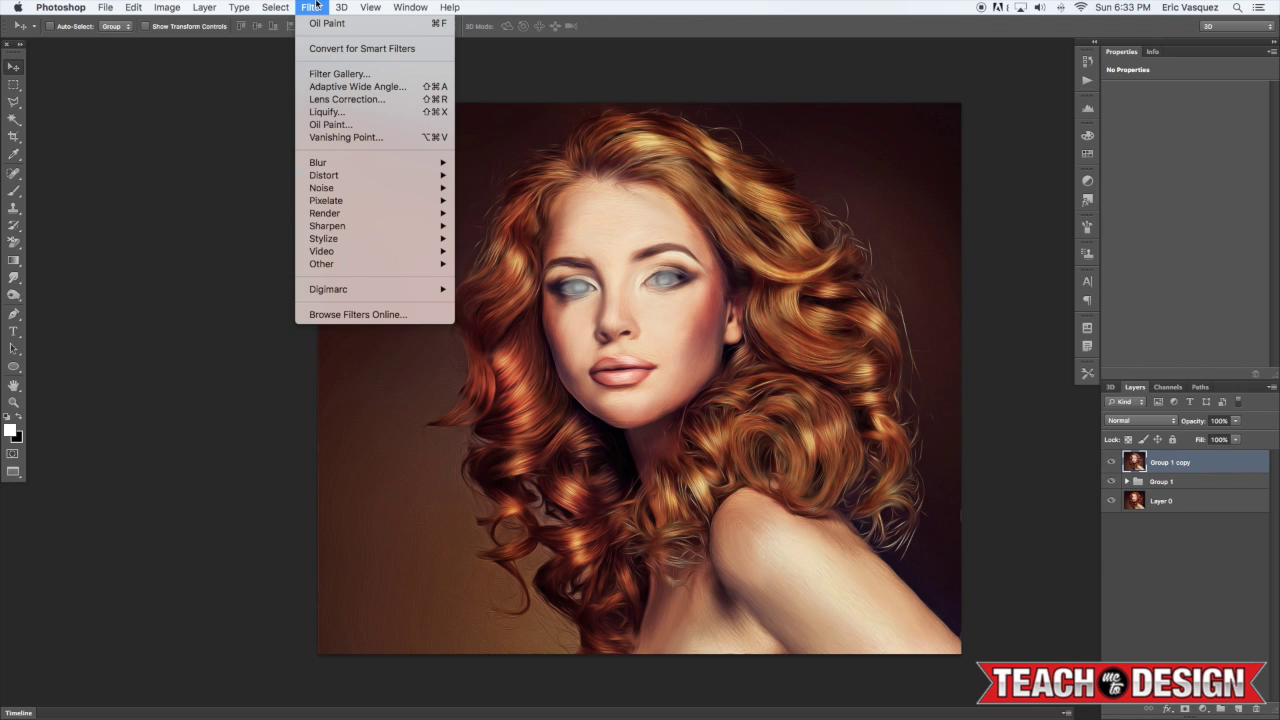
{"action": "mouse_move", "coordinate": [365, 165]}
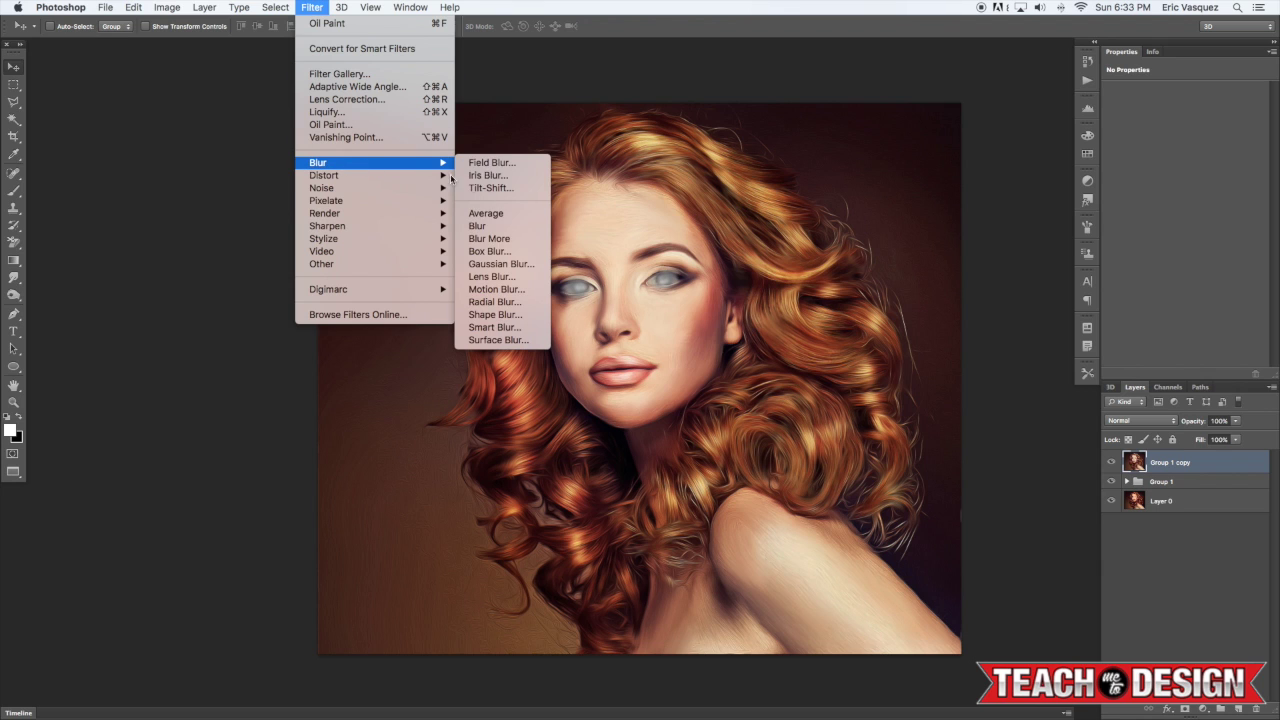
{"action": "left_click", "coordinate": [502, 270]}
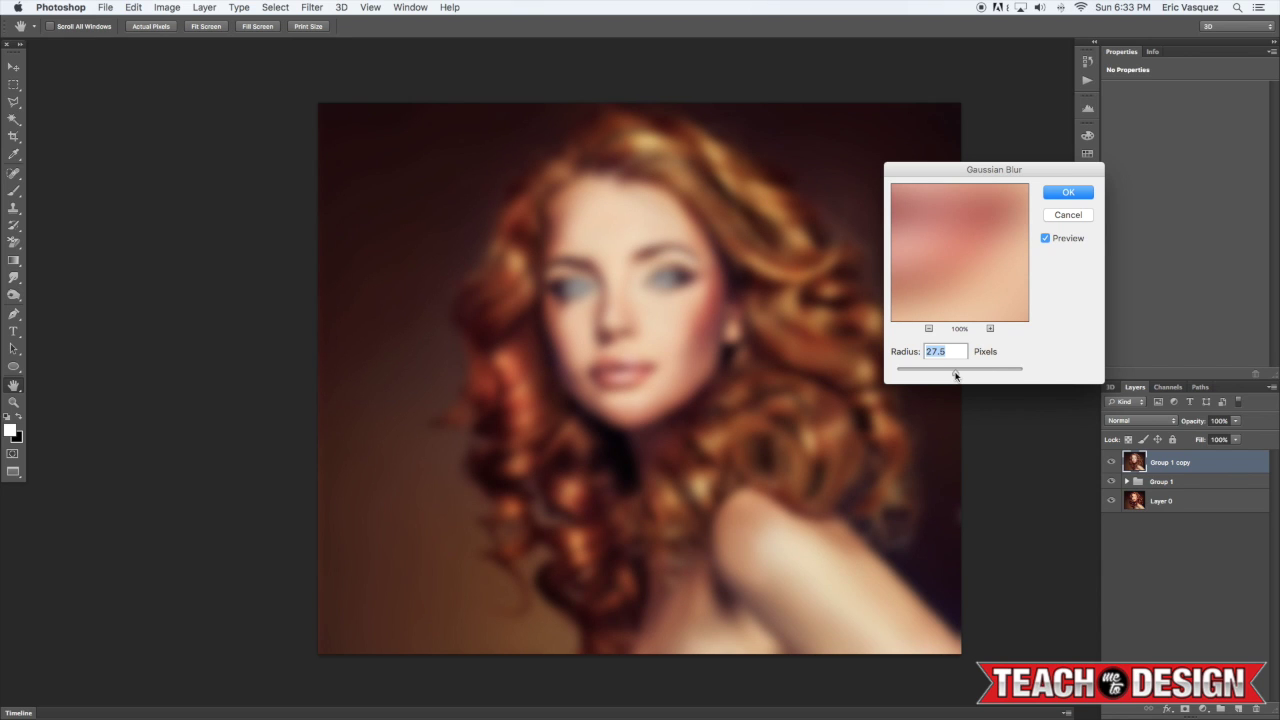
{"action": "left_click_drag", "start_coordinate": [953, 375], "coordinate": [951, 375]}
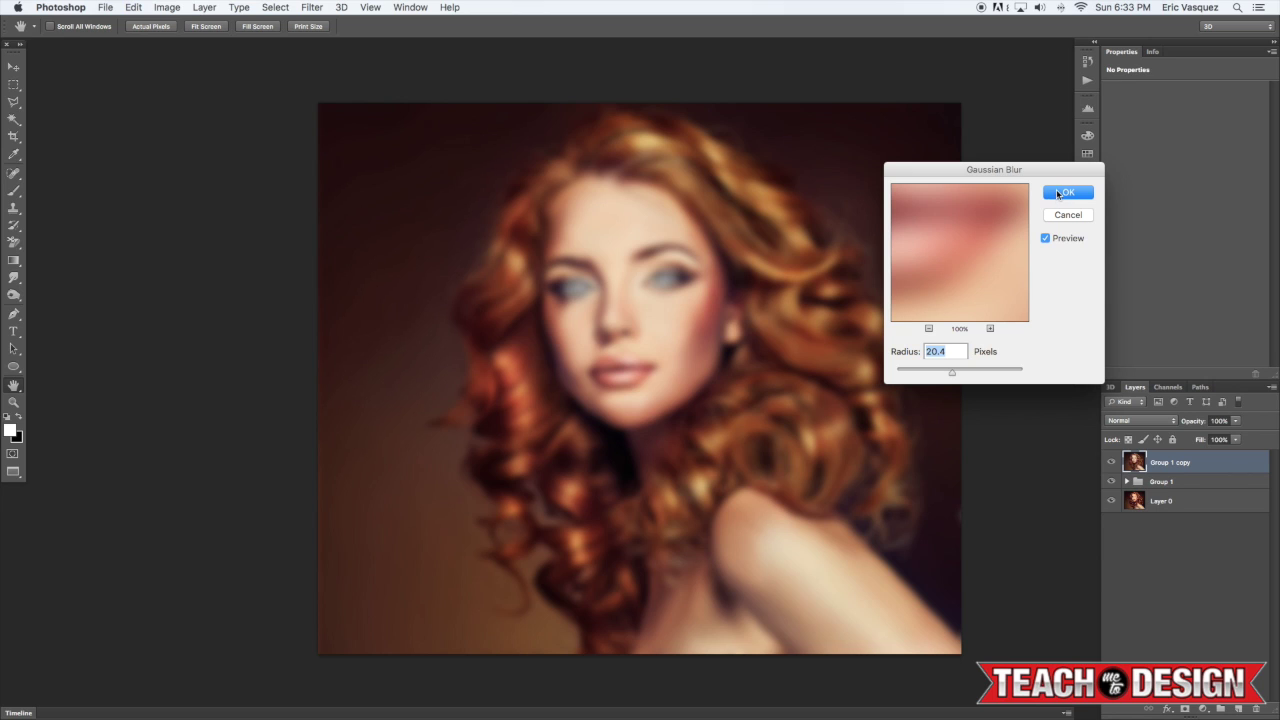
{"action": "left_click", "coordinate": [1062, 193]}
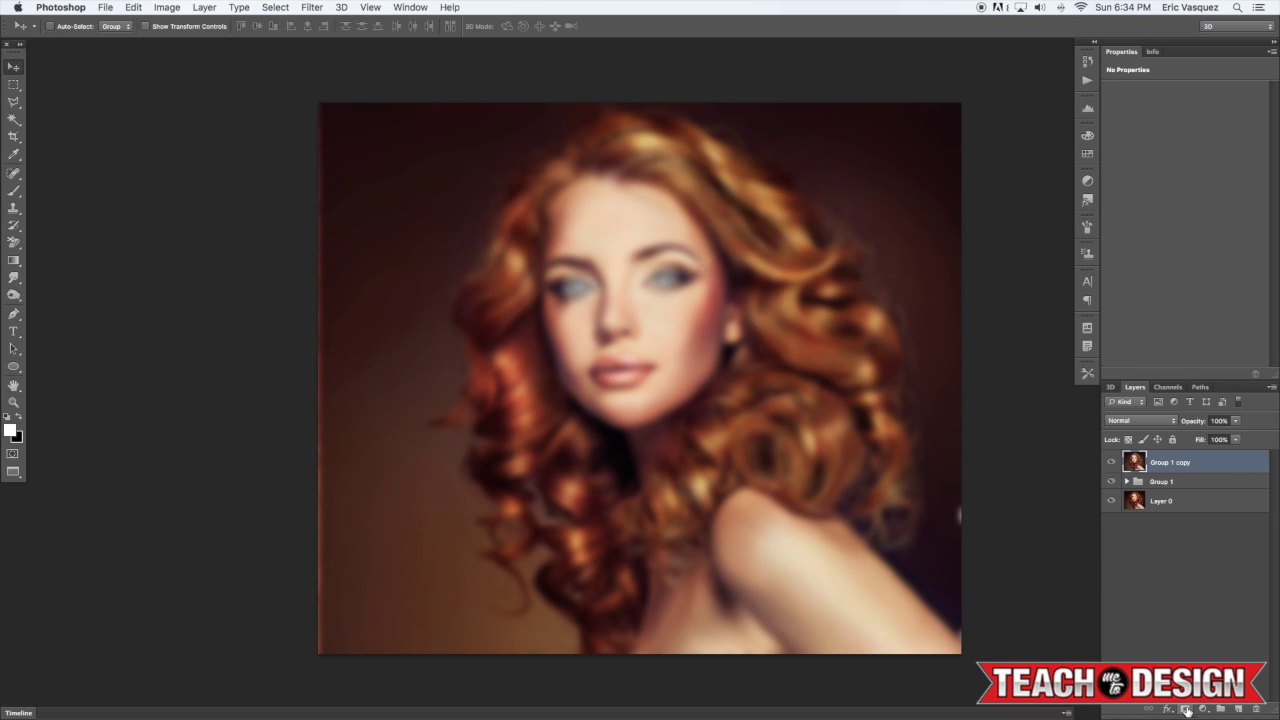
{"action": "scroll", "coordinate": [1186, 710], "scroll_direction": "right", "scroll_amount": 1}
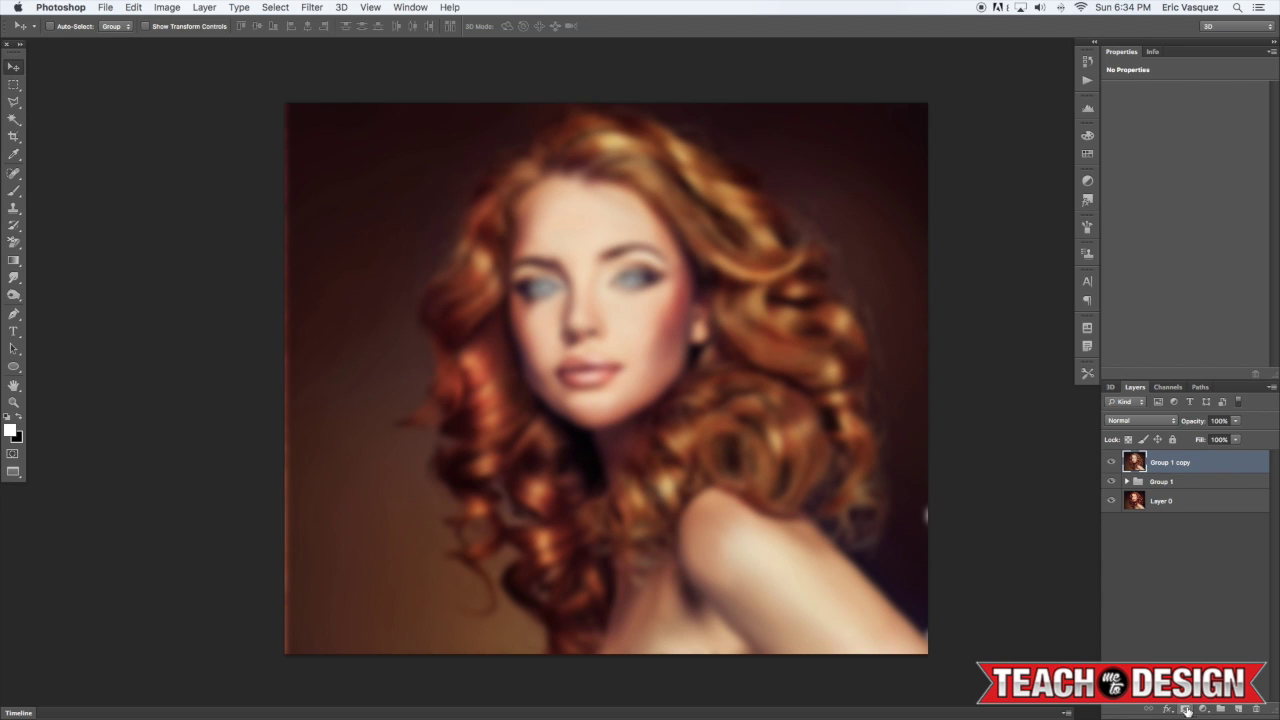
{"action": "left_click", "coordinate": [1186, 709], "text": "alt"}
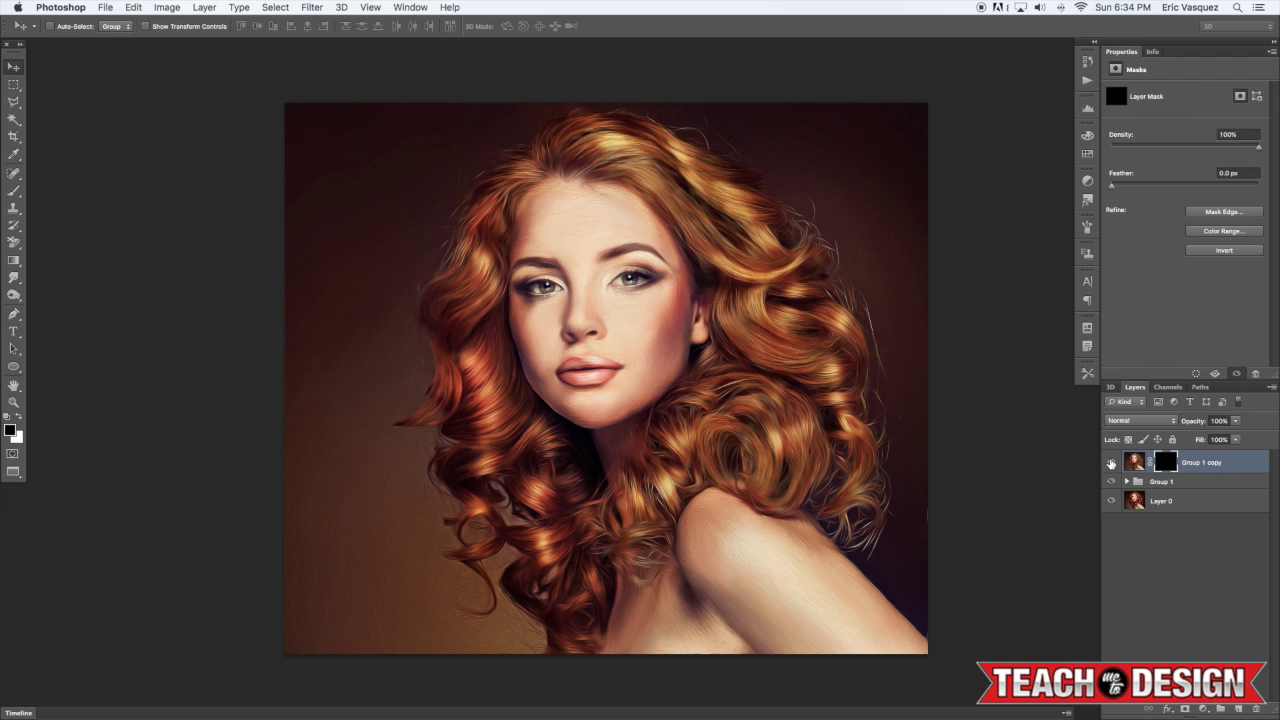
{"action": "key", "text": "ctrl+z"}
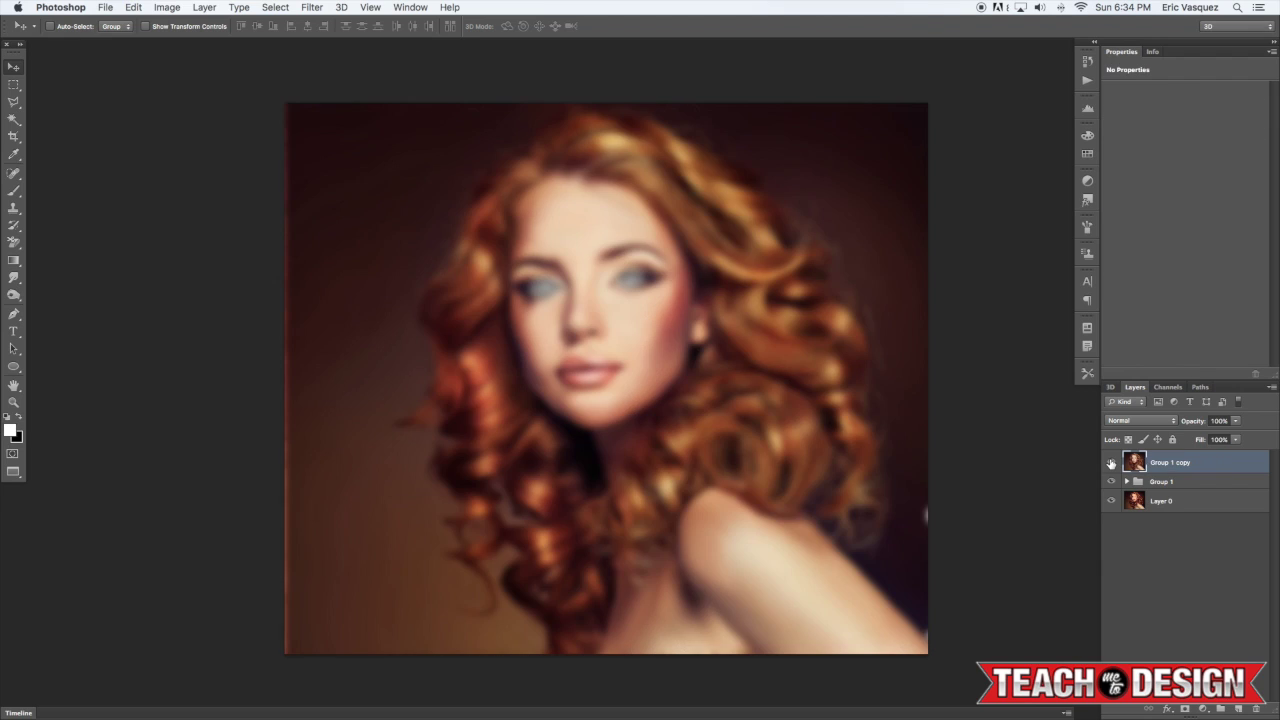
Add a white layer mask to the blurred Group 1 copy layer and enlarge the brush to 600 px
{"action": "left_click", "coordinate": [1184, 709]}
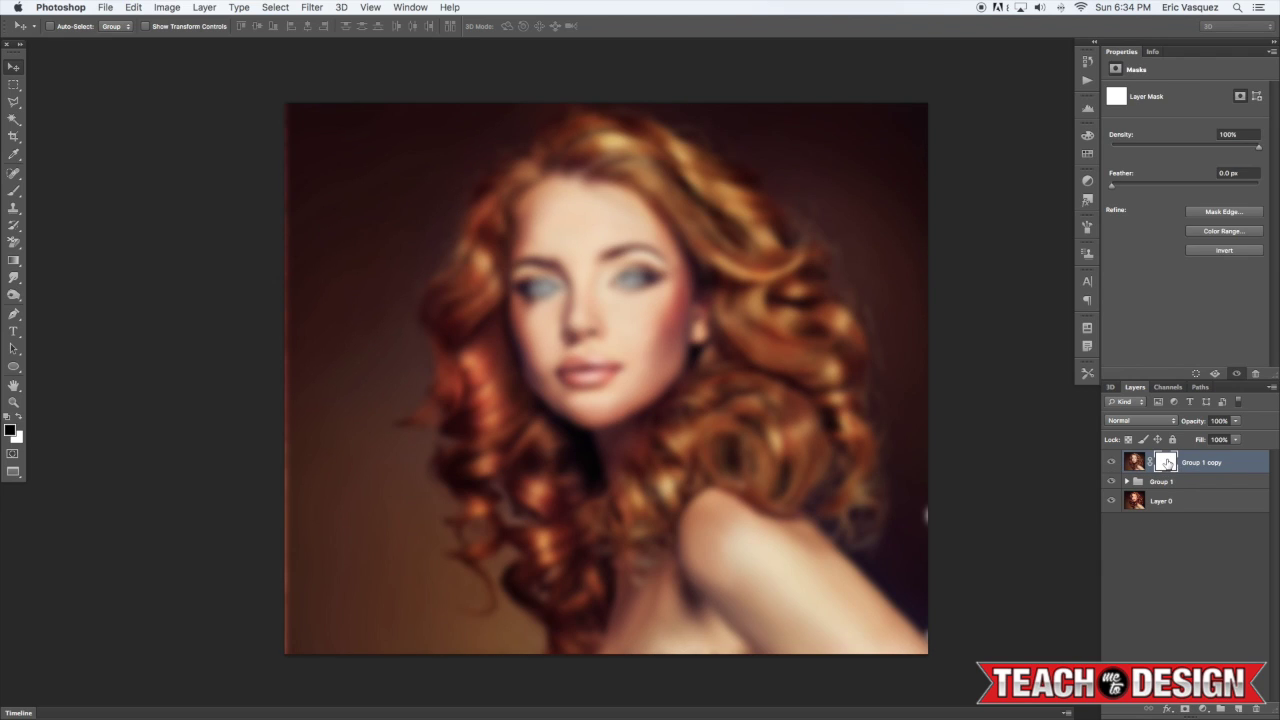
{"action": "key", "text": "b"}
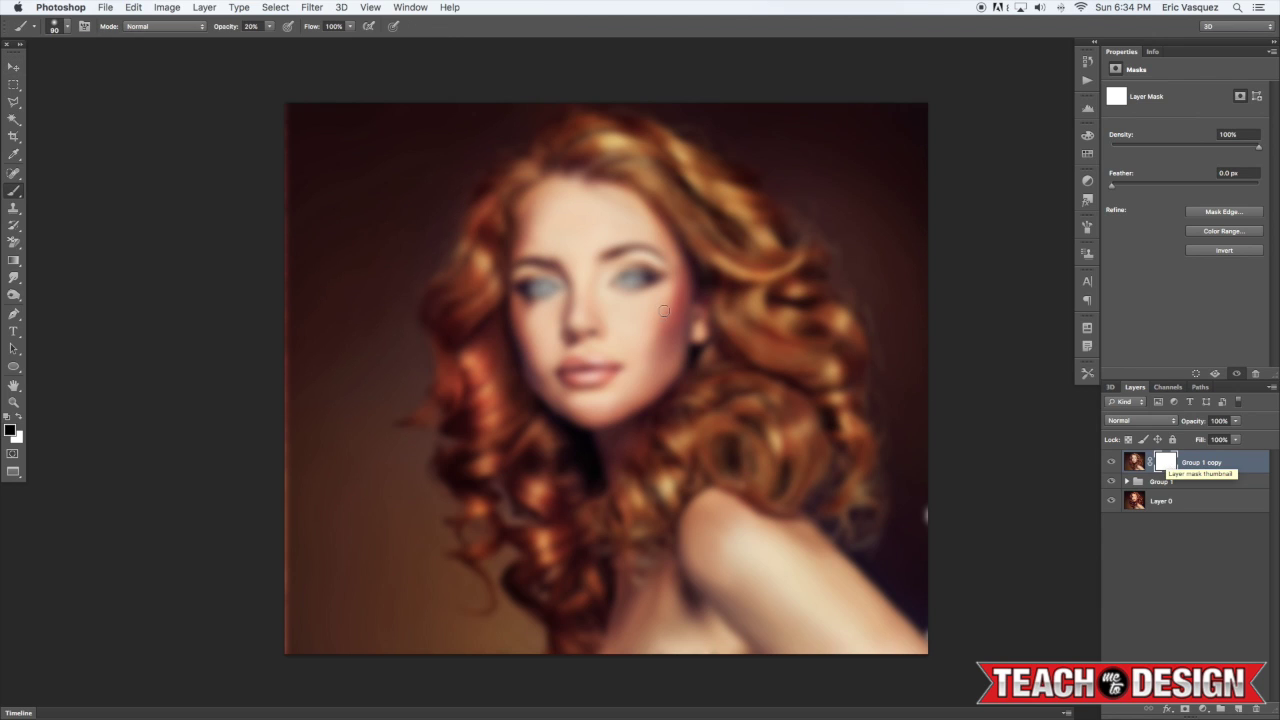
{"action": "key", "text": "bracketright"}
{"action": "key", "text": "bracketright"}
{"action": "key", "text": "bracketright"}
{"action": "key", "text": "bracketright"}
{"action": "key", "text": "bracketright"}
{"action": "key", "text": "bracketright"}
Try to reveal the sharp eyes and nose by painting black on the mask, and delete the layer mask
{"action": "mouse_move", "coordinate": [618, 280]}
{"action": "left_mouse_down"}
{"action": "mouse_move", "coordinate": [609, 218]}
{"action": "mouse_move", "coordinate": [595, 250]}
{"action": "left_mouse_up"}
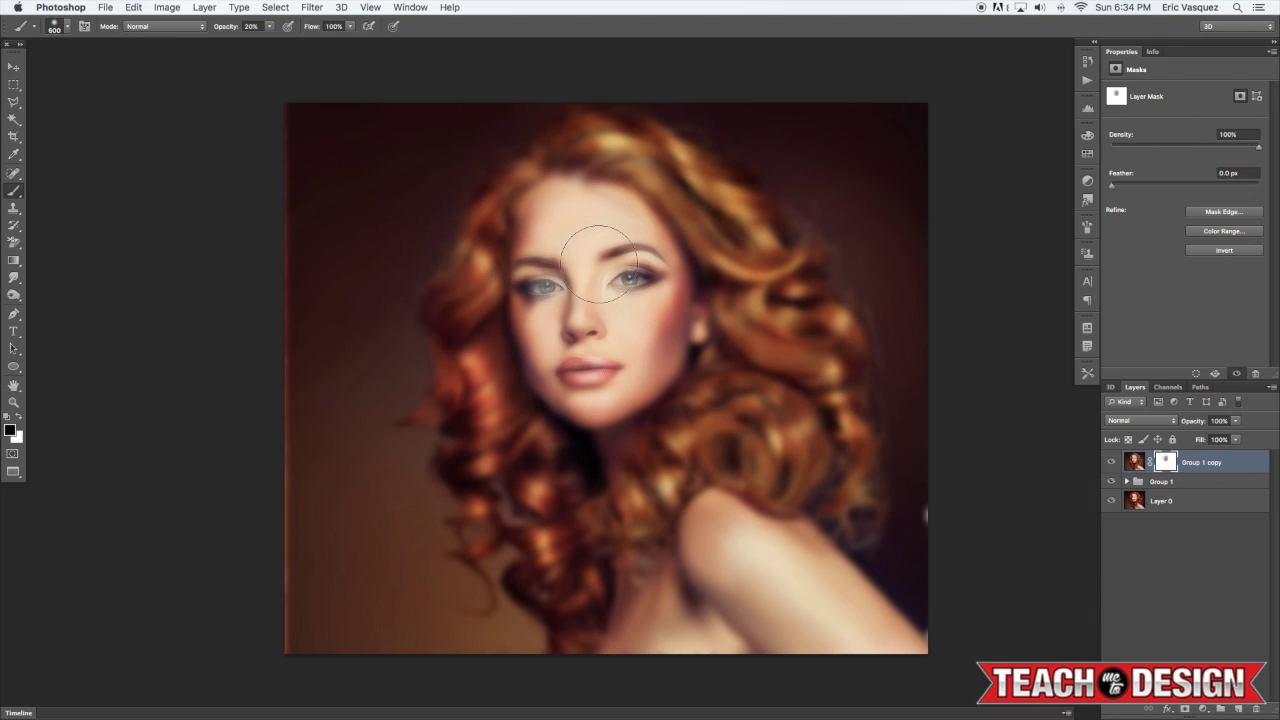
{"action": "left_click_drag", "start_coordinate": [1199, 465], "coordinate": [1166, 463]}
{"action": "right_click", "coordinate": [1168, 465]}
{"action": "left_click", "coordinate": [1125, 489]}
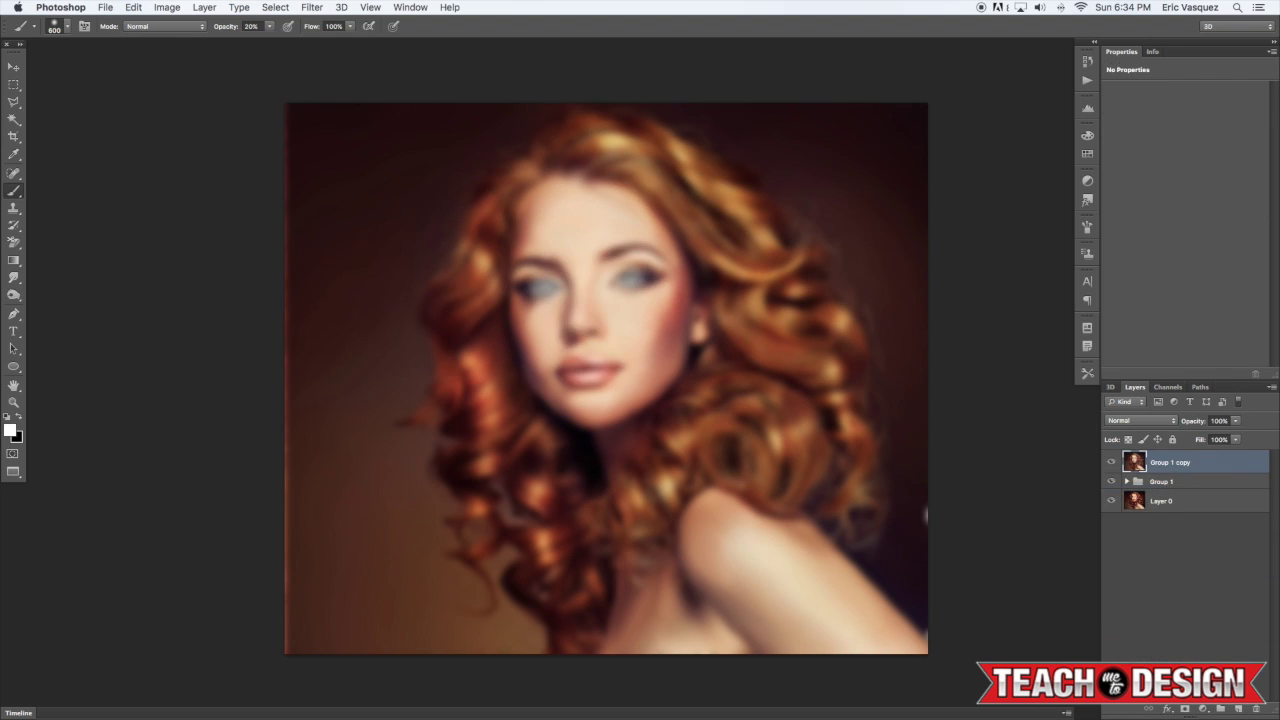
Add a black mask to the blurred layer and paint white around the outer hair, shoulder edge and background at 20% opacity
{"action": "left_click", "coordinate": [1185, 710], "text": "alt"}
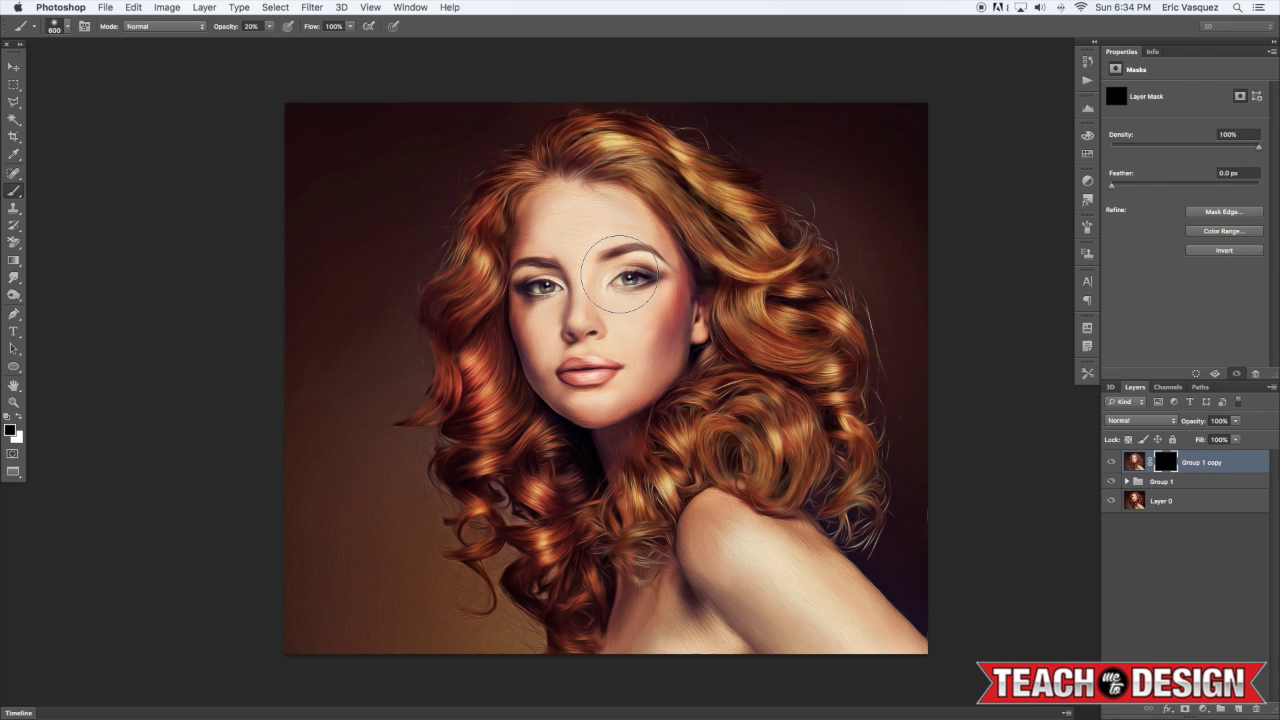
{"action": "key", "text": "x"}
{"action": "mouse_move", "coordinate": [440, 251]}
{"action": "left_mouse_down"}
{"action": "mouse_move", "coordinate": [410, 333]}
{"action": "mouse_move", "coordinate": [412, 294]}
{"action": "mouse_move", "coordinate": [397, 274]}
{"action": "mouse_move", "coordinate": [404, 393]}
{"action": "mouse_move", "coordinate": [415, 363]}
{"action": "mouse_move", "coordinate": [391, 424]}
{"action": "mouse_move", "coordinate": [412, 383]}
{"action": "mouse_move", "coordinate": [407, 469]}
{"action": "mouse_move", "coordinate": [421, 514]}
{"action": "mouse_move", "coordinate": [450, 531]}
{"action": "mouse_move", "coordinate": [475, 608]}
{"action": "mouse_move", "coordinate": [469, 540]}
{"action": "mouse_move", "coordinate": [507, 605]}
{"action": "left_mouse_up"}
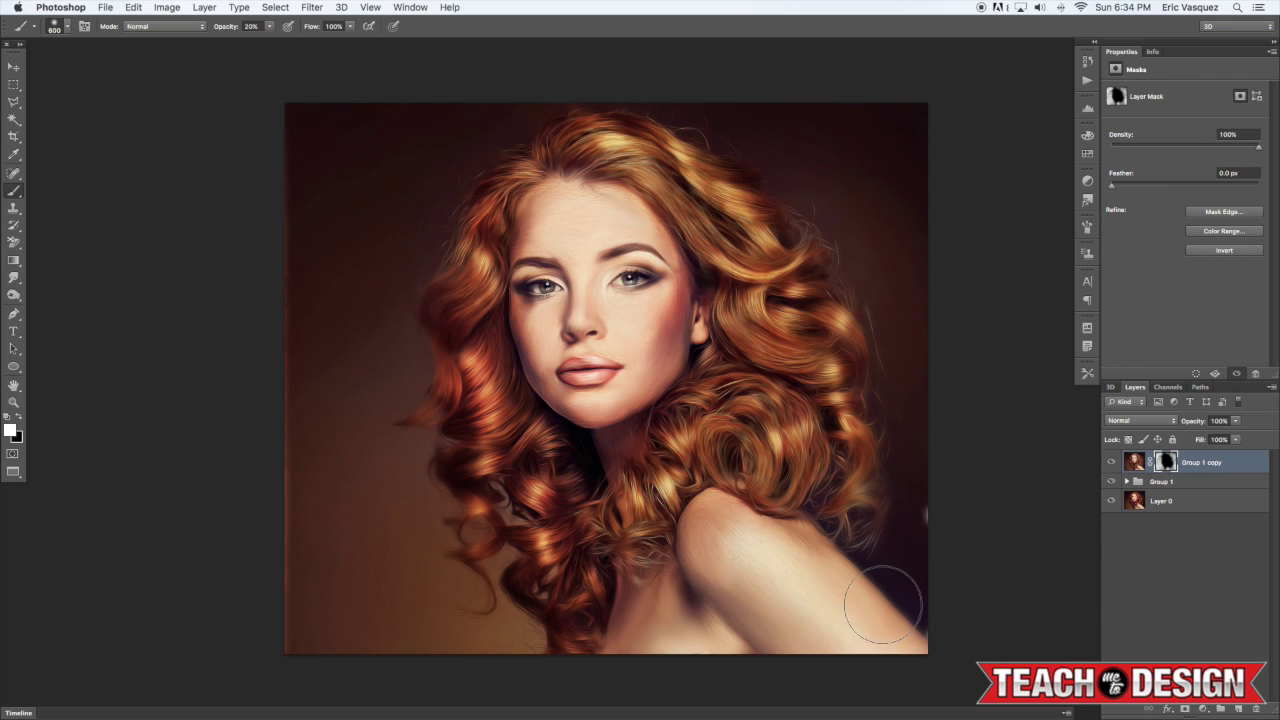
Toggle the visibility of the Group 1 copy layer to compare the portrait with and without the blurred edges
{"action": "left_click", "coordinate": [1111, 463]}
{"action": "left_click", "coordinate": [1111, 463]}
{"action": "left_click", "coordinate": [1112, 464]}
{"action": "left_click", "coordinate": [1112, 464]}
{"action": "left_click", "coordinate": [1112, 464]}
{"action": "left_click", "coordinate": [1112, 464]}
Group the blurred Group 1 copy layer with Group 1 and name the new group SMUDGE PAINTING
{"action": "left_click", "coordinate": [1203, 485], "text": "shift"}
{"action": "key", "text": "super+g"}
{"action": "double_click", "coordinate": [1163, 459]}
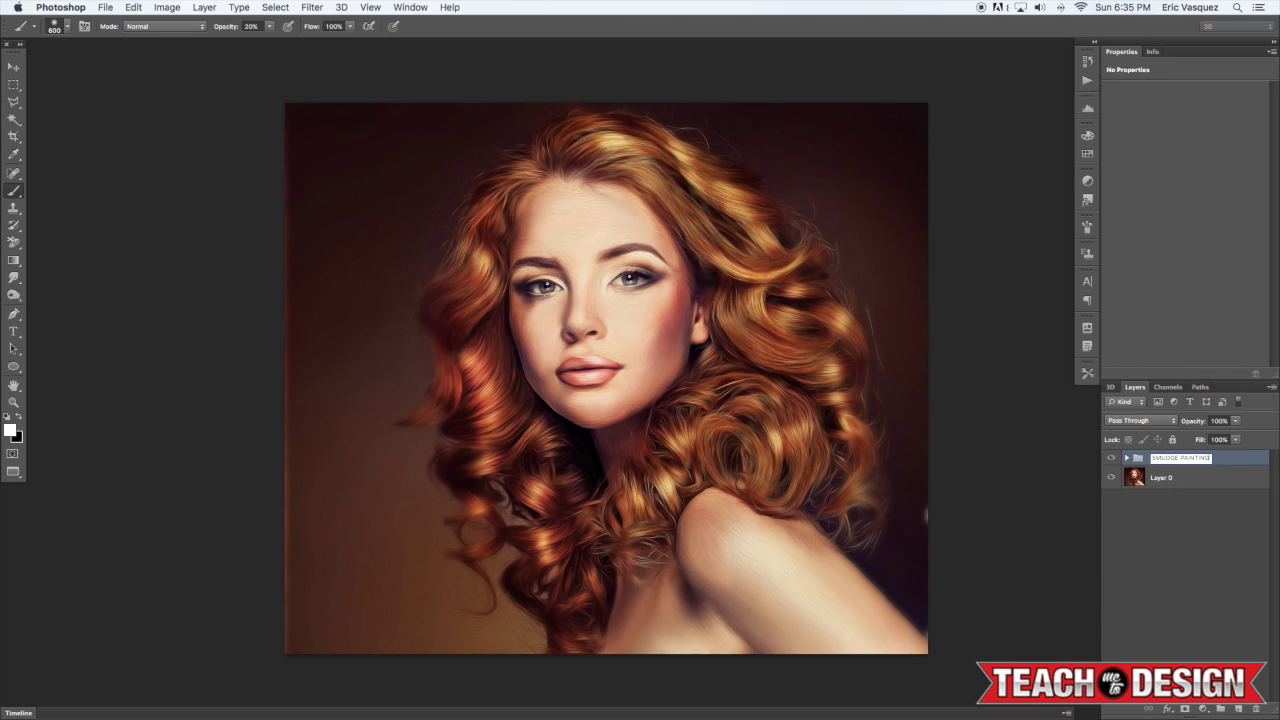
{"action": "key", "text": "Return"}
Rename Layer 0 as ORIGINAL
{"action": "double_click", "coordinate": [1163, 479]}
{"action": "type", "text": "ORIGINAL"}
{"action": "key", "text": "Return"}
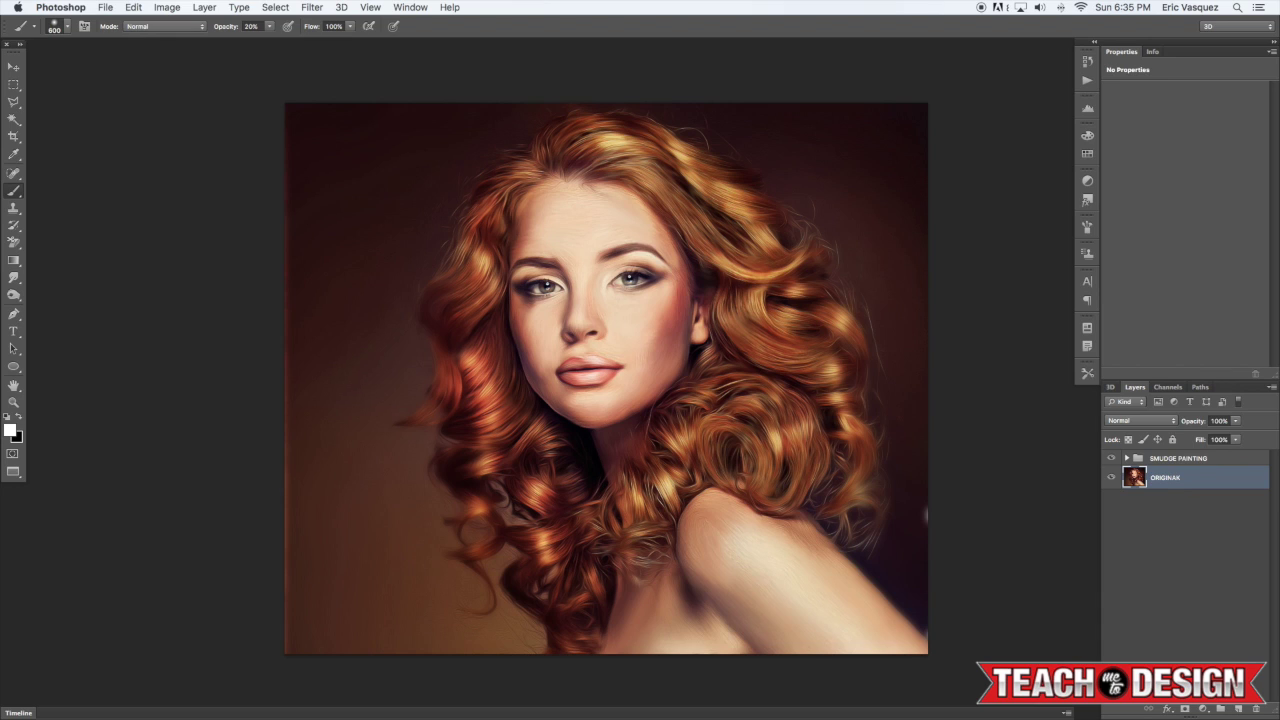
Correct the spelling of the bottom layer's name to ORIGINAL
{"action": "double_click", "coordinate": [1163, 477]}
{"action": "key", "text": "Right"}
{"action": "key", "text": "Return"}
Toggle the visibility of the SMUDGE PAINTING group to compare the painting with the original photo, leaving the group selected
{"action": "left_click", "coordinate": [1111, 458]}
{"action": "left_click", "coordinate": [1111, 458]}
{"action": "left_click", "coordinate": [1111, 458]}
{"action": "left_click", "coordinate": [1111, 458]}
{"action": "left_click", "coordinate": [1111, 458]}
{"action": "left_click", "coordinate": [1111, 458]}
{"action": "left_click", "coordinate": [1111, 458]}
{"action": "left_click", "coordinate": [1111, 458]}
{"action": "left_click", "coordinate": [1170, 458]}
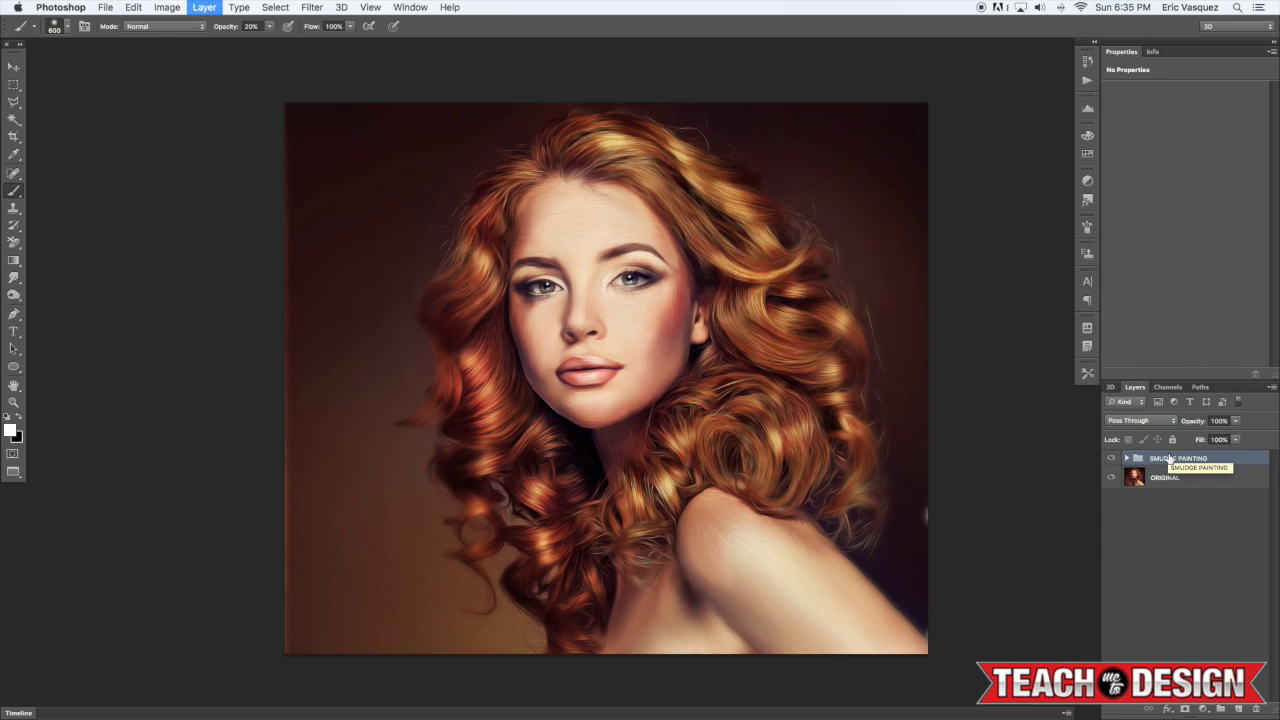
Duplicate the SMUDGE PAINTING group and merge the copy into a single layer
{"action": "key", "text": "ctrl+j"}
{"action": "key", "text": "super+e"}
{"action": "key", "text": "super+z"}
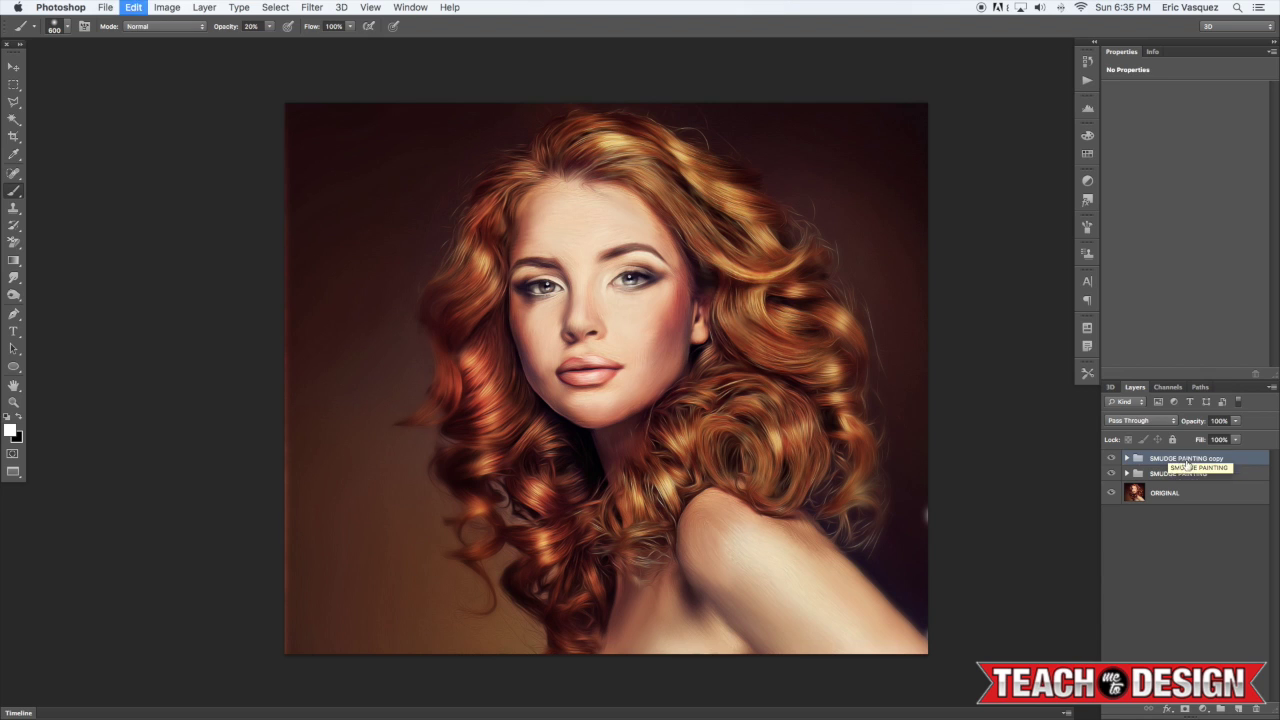
{"action": "left_click", "coordinate": [303, 3]}
{"action": "left_click", "coordinate": [303, 3]}
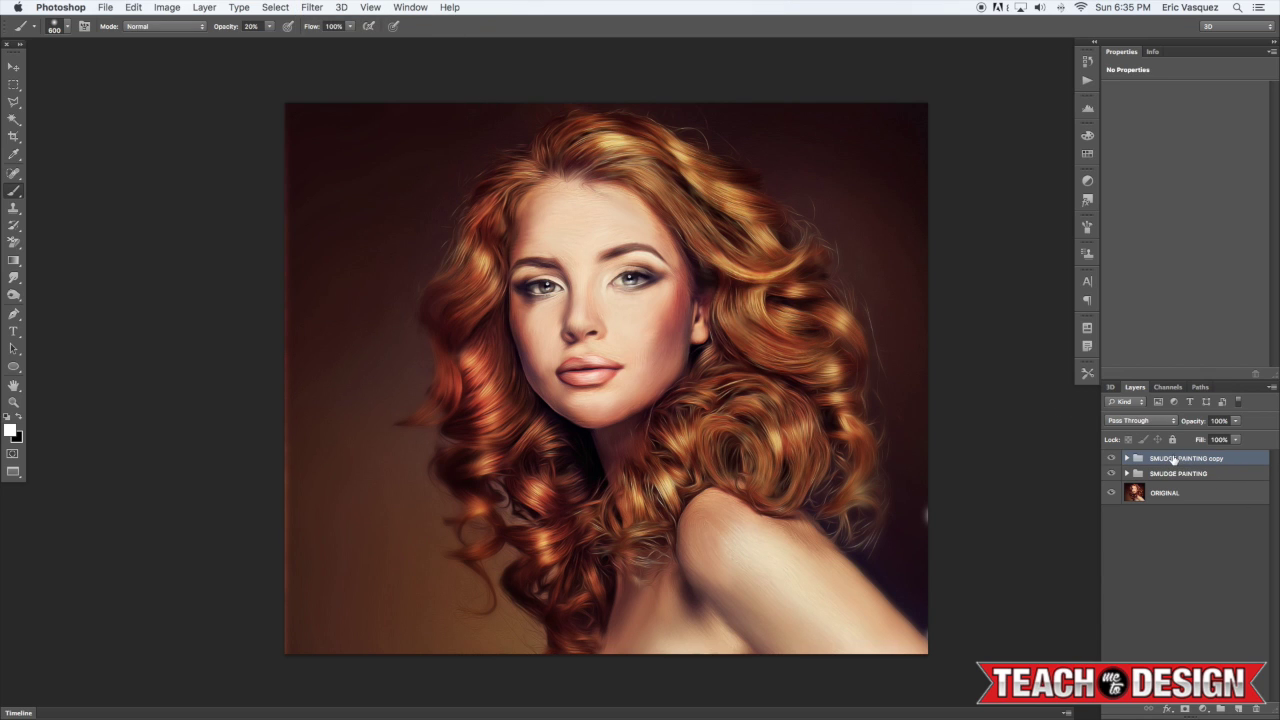
{"action": "key", "text": "ctrl+e"}
Apply Smart Sharpen to the merged copy with an amount of 160% and a radius of 4.0 px, and compare before and after
{"action": "left_click", "coordinate": [312, 7]}
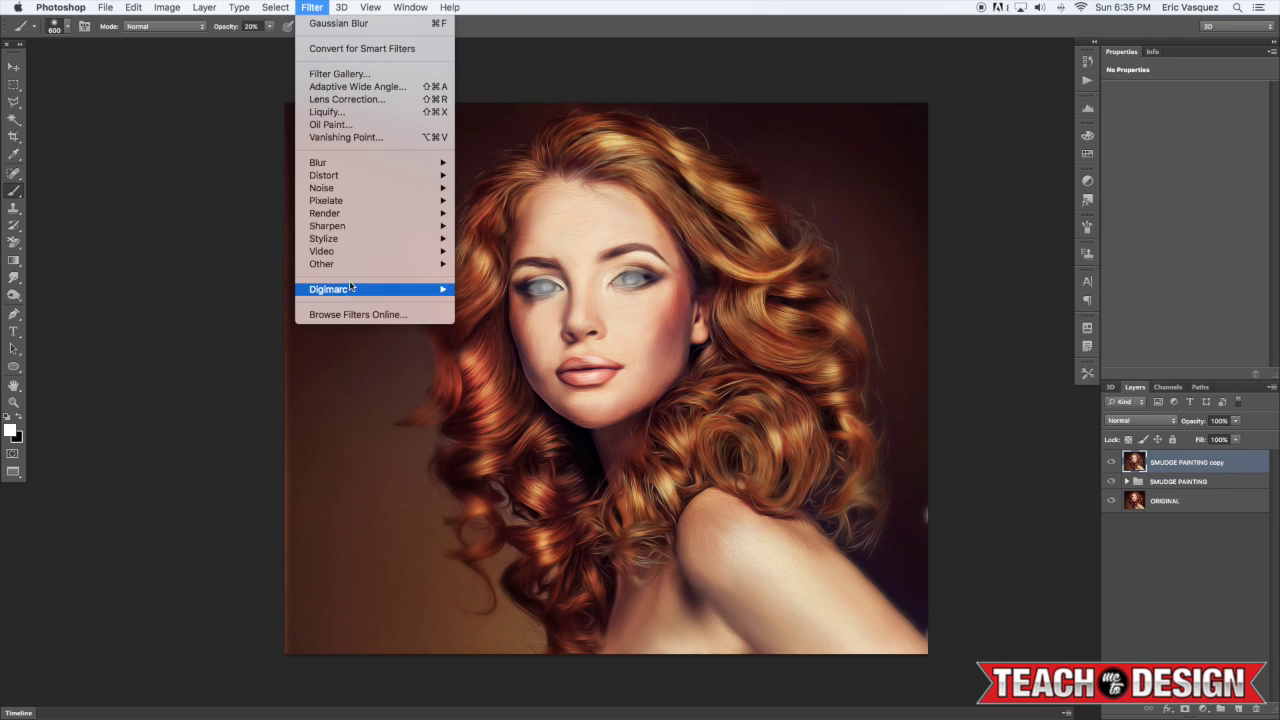
{"action": "mouse_move", "coordinate": [415, 226]}
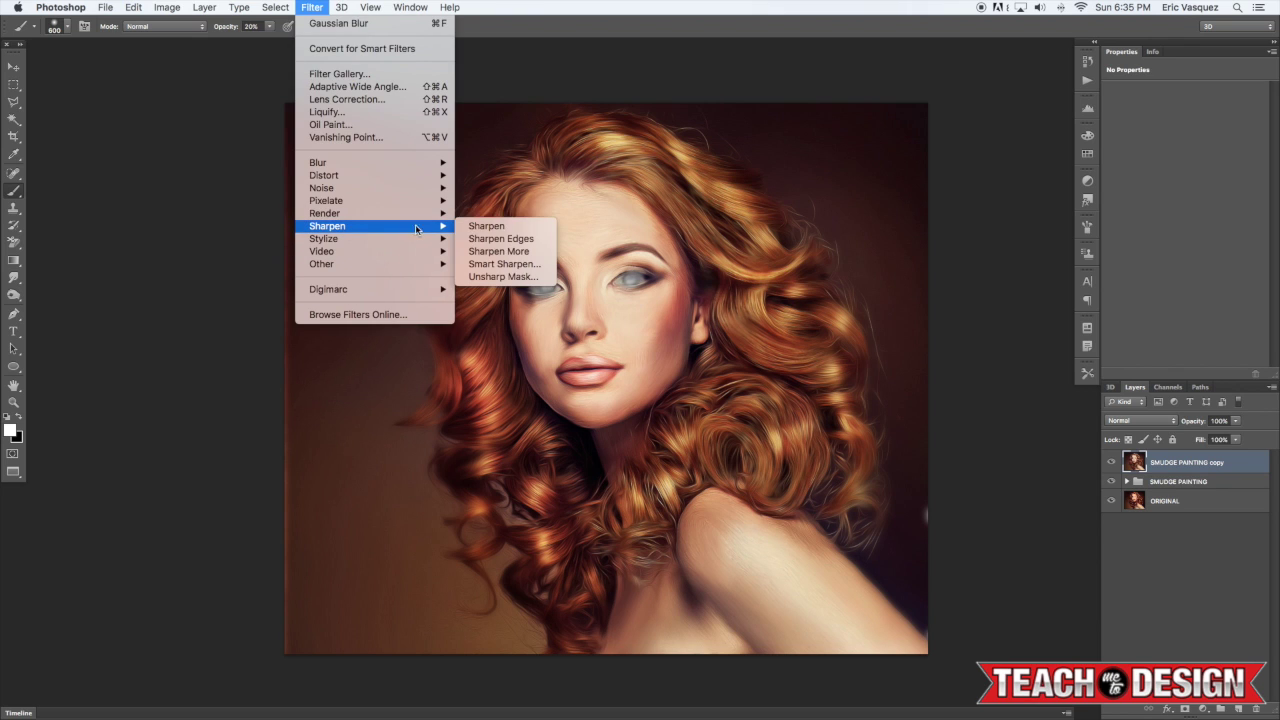
{"action": "left_click", "coordinate": [503, 264]}
{"action": "left_click_drag", "start_coordinate": [663, 270], "coordinate": [735, 368]}
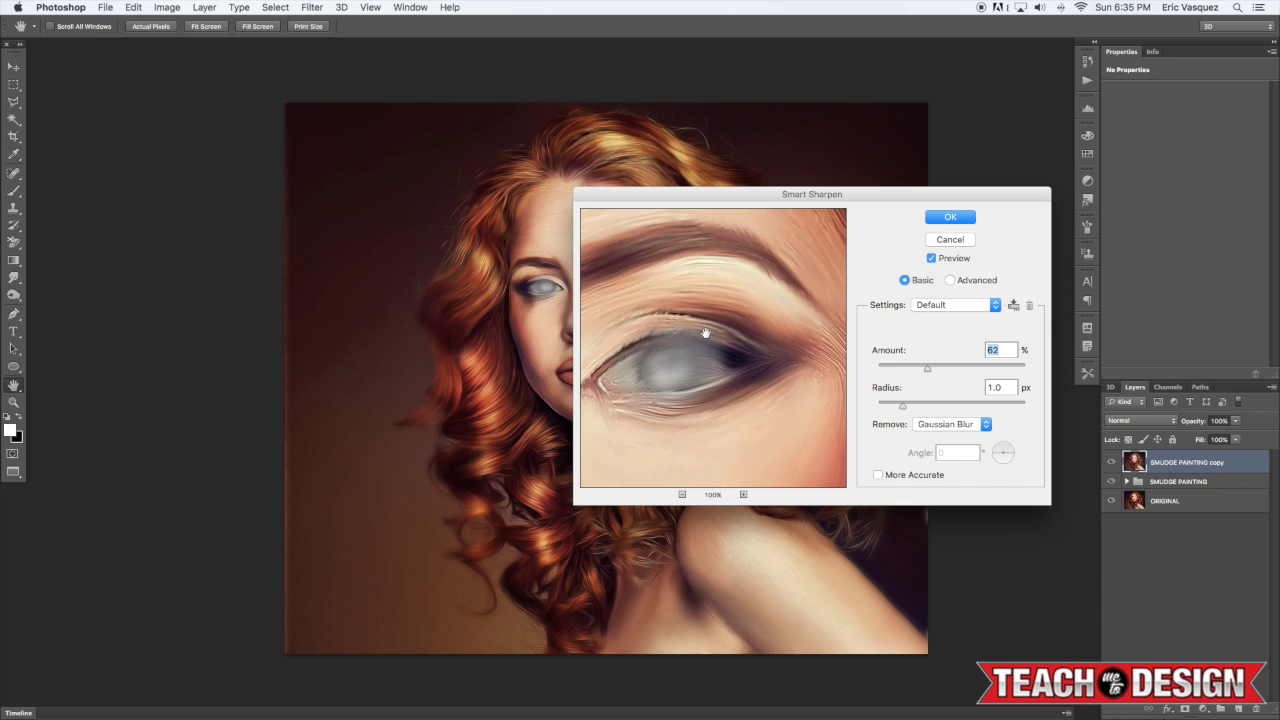
{"action": "left_click", "coordinate": [931, 259]}
{"action": "left_click_drag", "start_coordinate": [933, 375], "coordinate": [983, 371]}
{"action": "left_click_drag", "start_coordinate": [905, 406], "coordinate": [935, 405]}
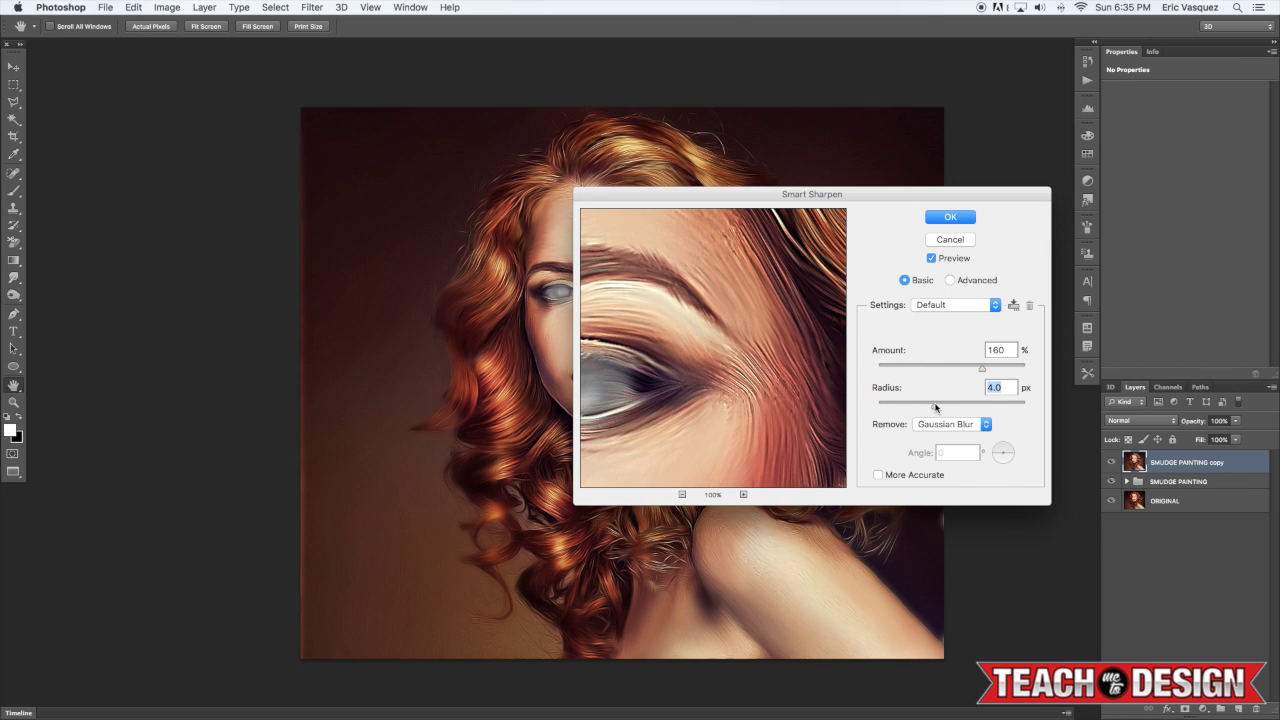
{"action": "left_click", "coordinate": [950, 218]}
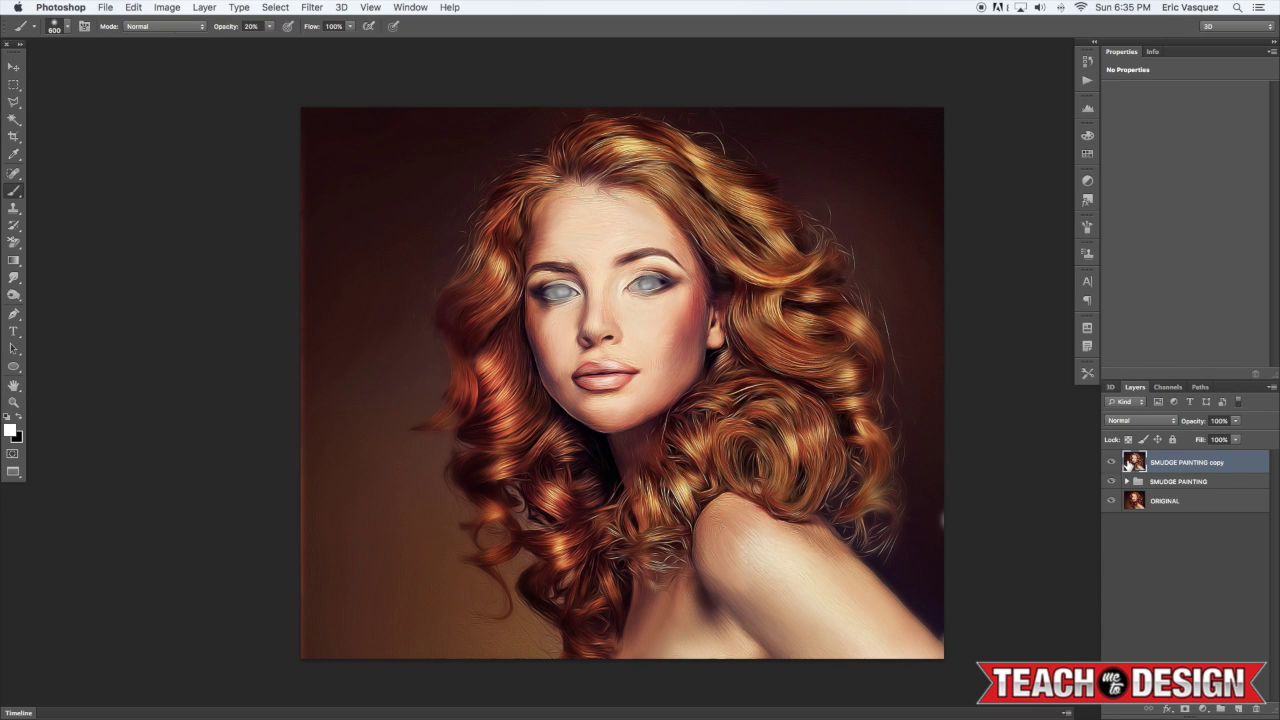
{"action": "left_click", "coordinate": [1110, 462]}
{"action": "left_click", "coordinate": [1110, 462]}
Add a layer mask to the sharpened copy and paint black over both eyes with a 150 px brush to uncover the irises
{"action": "left_click", "coordinate": [1185, 710]}
{"action": "key", "text": "super+plus"}
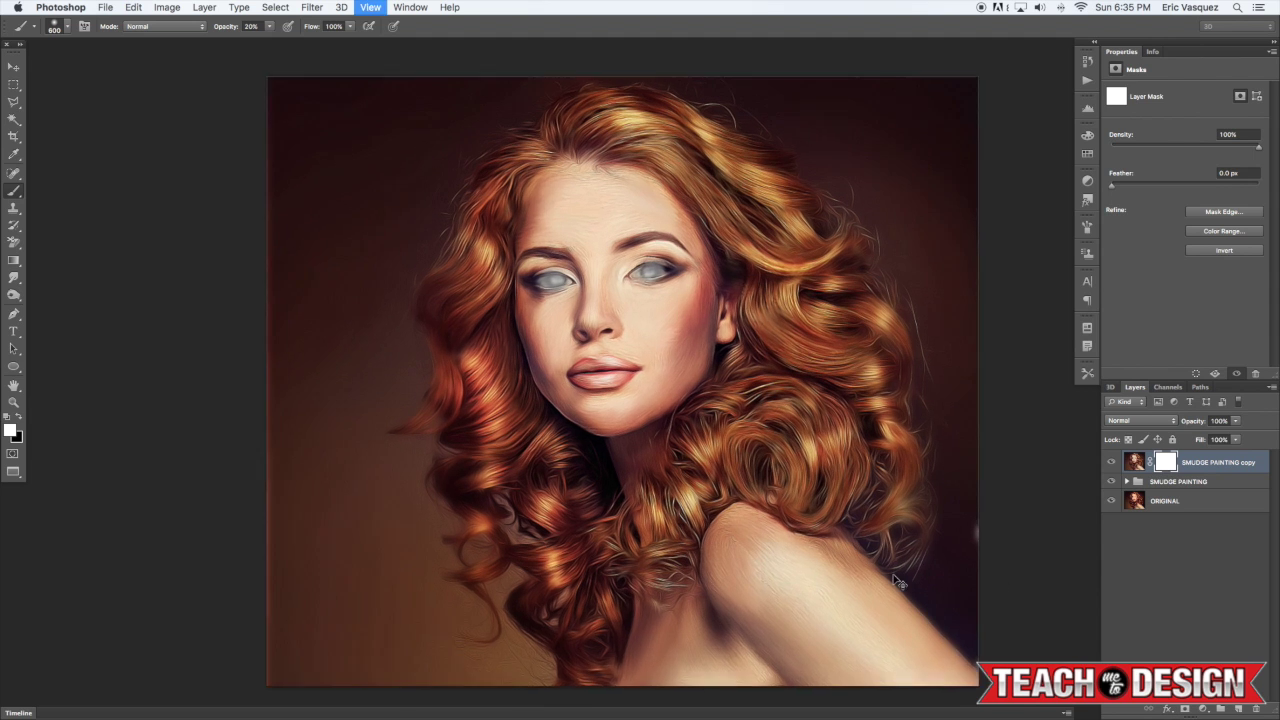
{"action": "key", "text": "bracketleft"}
{"action": "key", "text": "bracketleft"}
{"action": "key", "text": "bracketleft"}
{"action": "key", "text": "bracketleft"}
{"action": "key", "text": "bracketleft"}
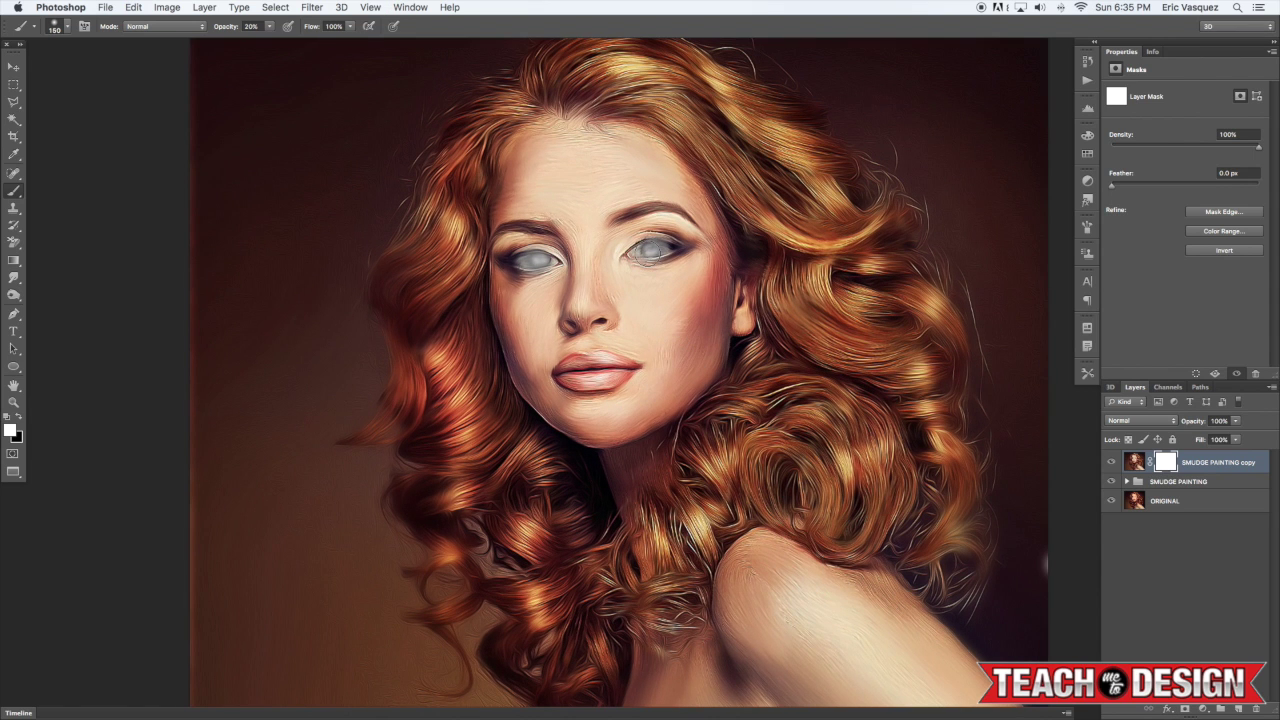
{"action": "left_click_drag", "start_coordinate": [652, 250], "coordinate": [652, 248]}
{"action": "mouse_move", "coordinate": [542, 256]}
{"action": "left_mouse_down"}
{"action": "mouse_move", "coordinate": [528, 262]}
{"action": "mouse_move", "coordinate": [542, 261]}
{"action": "left_mouse_up"}
{"action": "key", "text": "super+minus"}
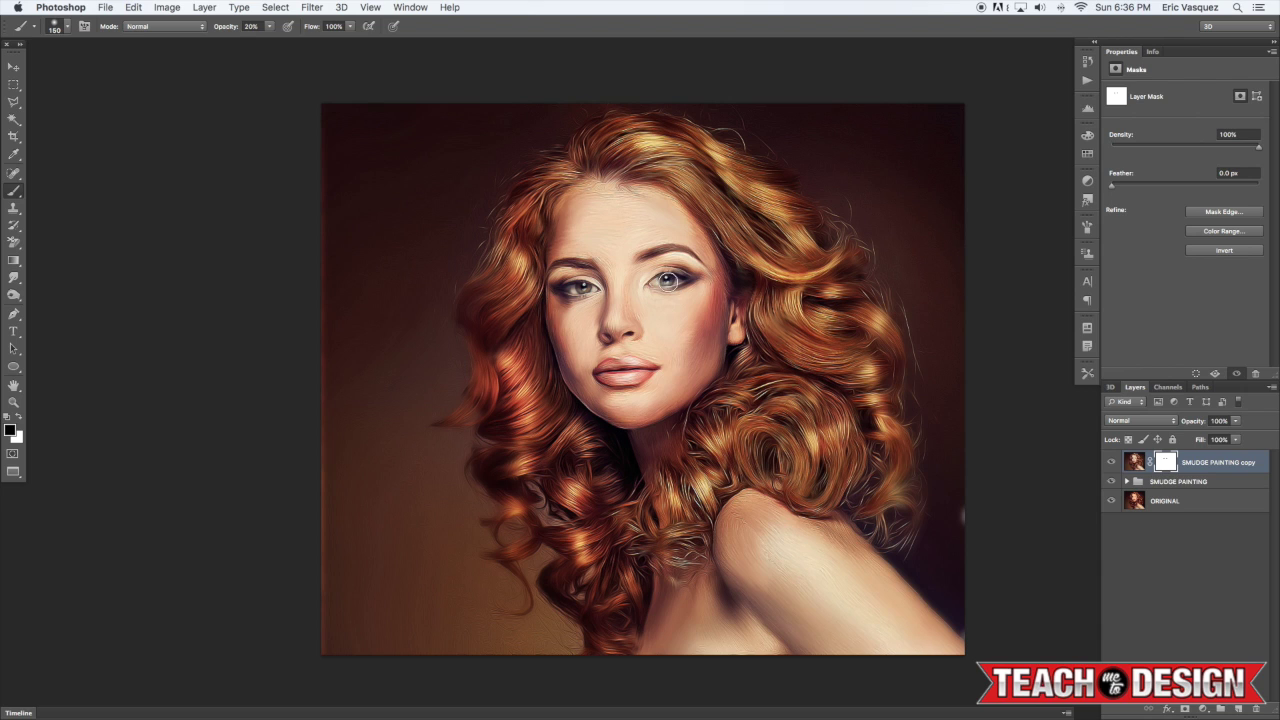
Create a new layer above the sharpened copy with a Gray color label and Overlay blend mode
{"action": "left_click", "coordinate": [1240, 709], "text": "alt"}
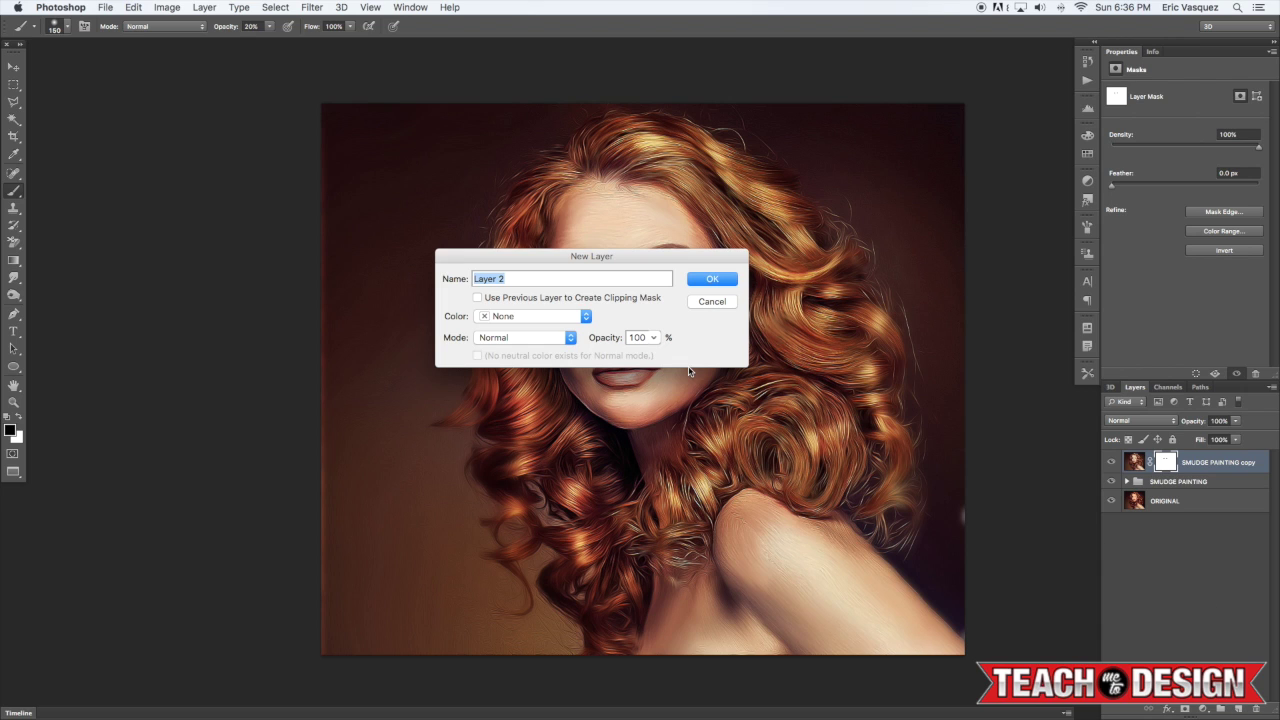
{"action": "left_click", "coordinate": [549, 317]}
{"action": "left_click", "coordinate": [530, 412]}
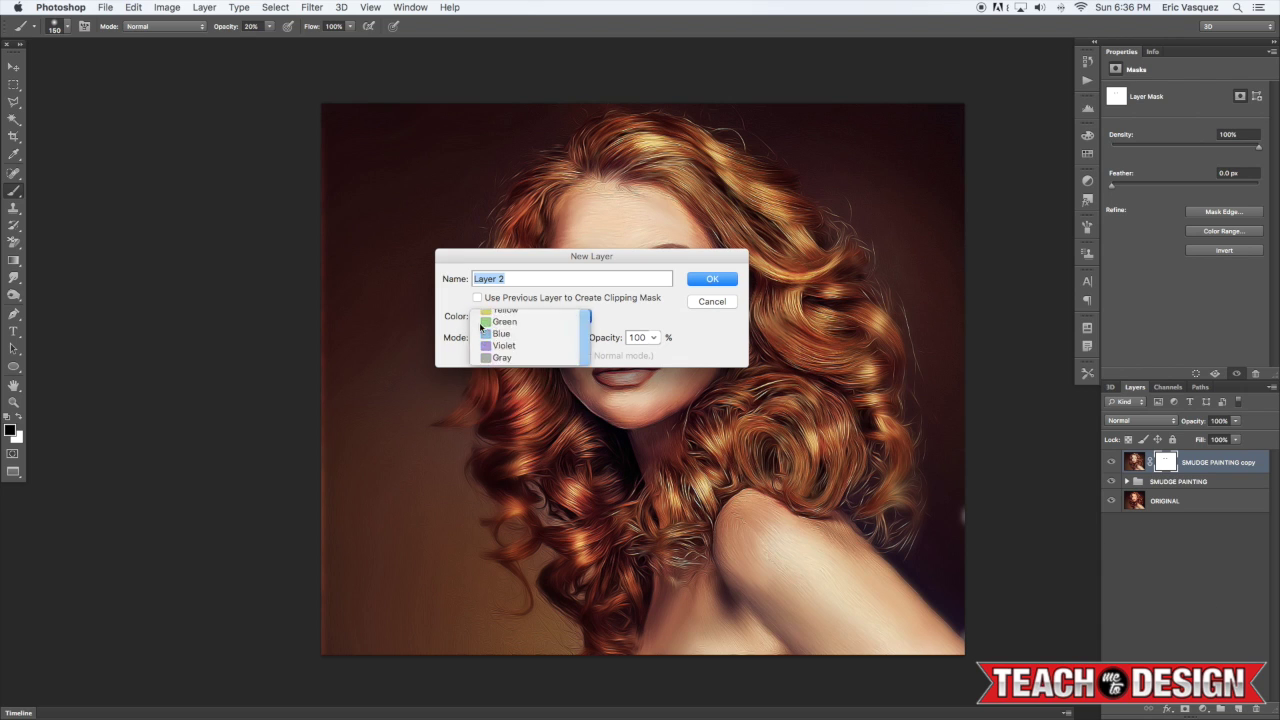
{"action": "left_click", "coordinate": [502, 338]}
{"action": "left_click", "coordinate": [494, 505]}
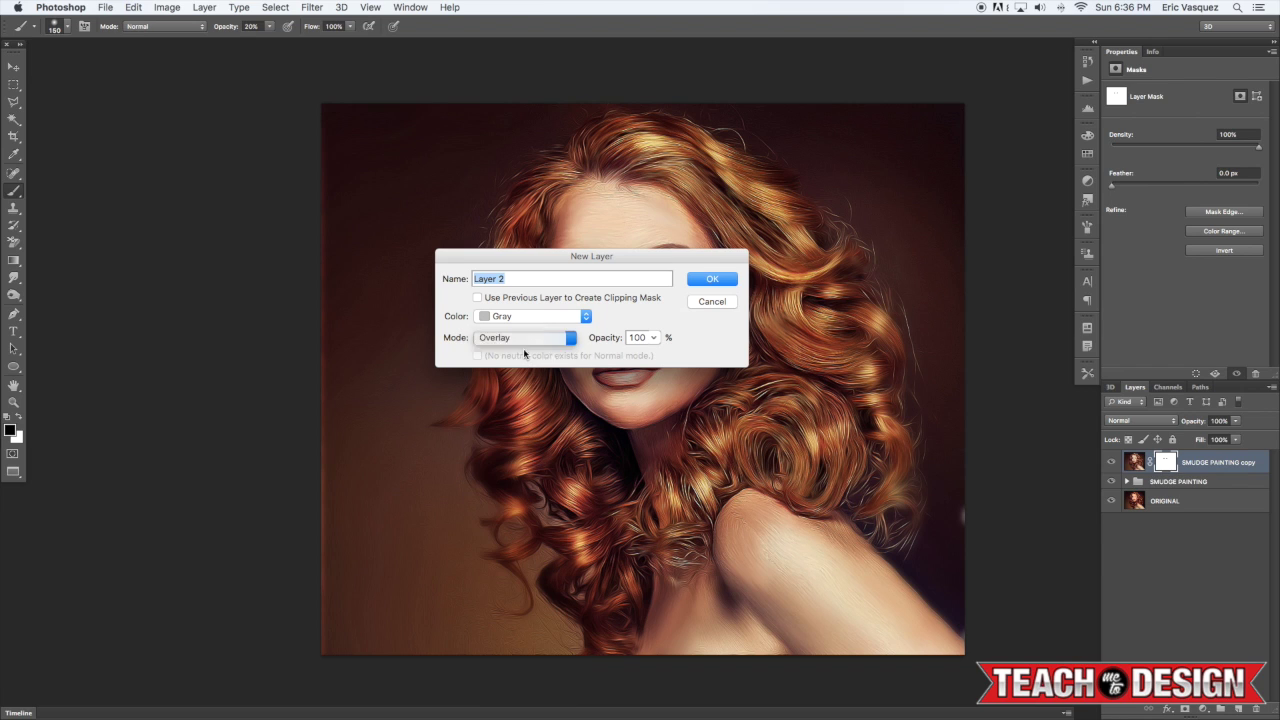
{"action": "left_click", "coordinate": [708, 280]}
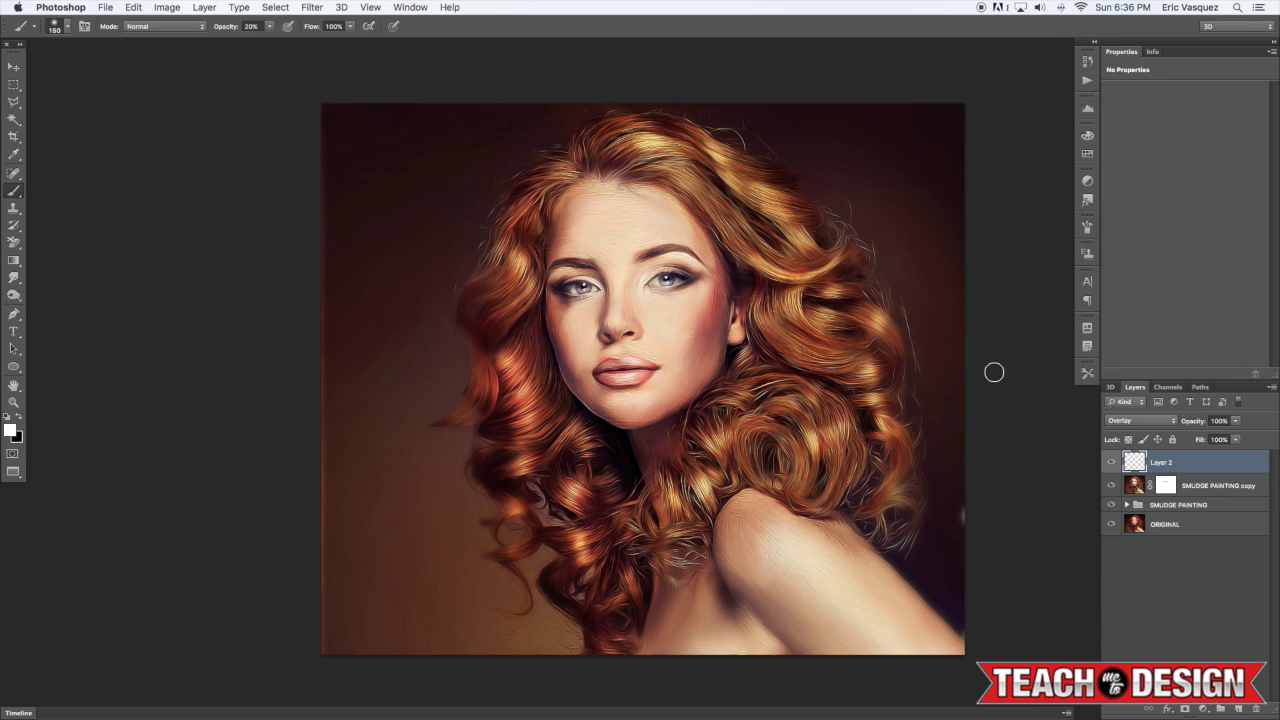
Group all layers above ORIGINAL and toggle the group's visibility to compare the result with the original
{"action": "left_click", "coordinate": [1211, 508], "text": "shift"}
{"action": "key", "text": "super+g"}
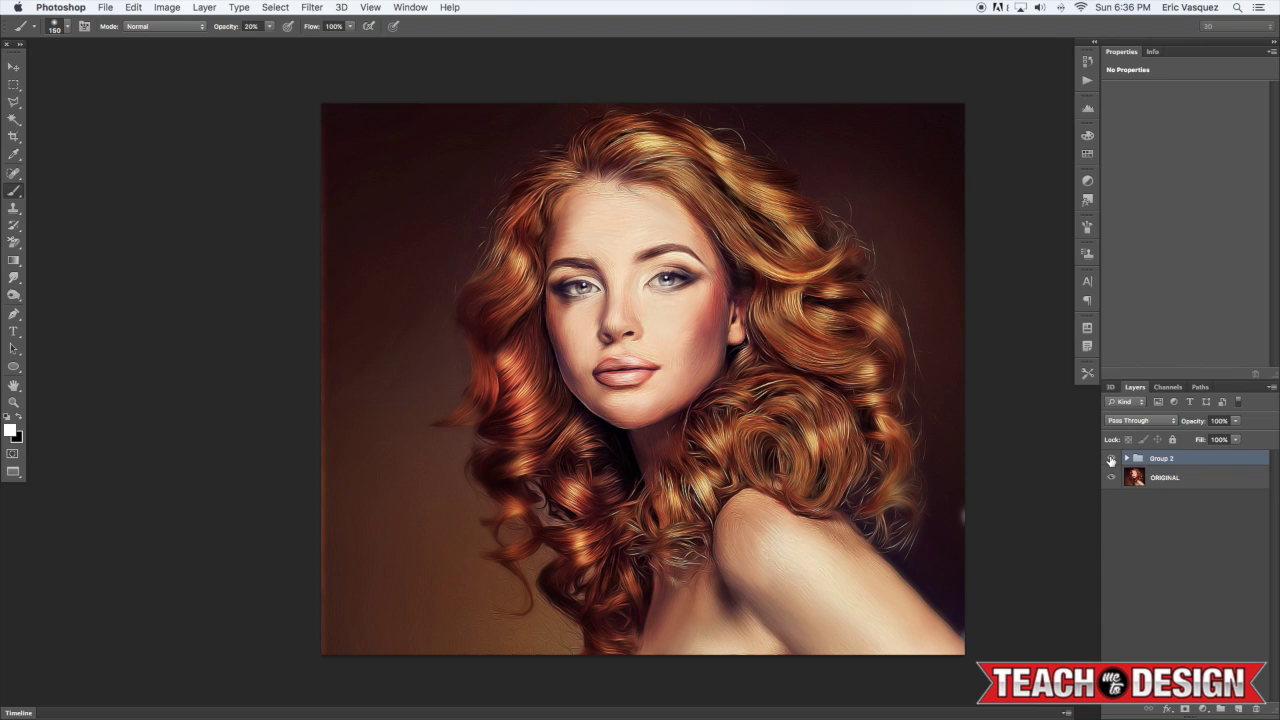
{"action": "left_click", "coordinate": [1110, 458]}
{"action": "left_click", "coordinate": [1110, 458]}
{"action": "left_click", "coordinate": [1110, 458]}
{"action": "left_click", "coordinate": [1110, 458]}
{"action": "left_click", "coordinate": [1110, 458]}
{"action": "left_click", "coordinate": [1110, 458]}
Merge all visible layers into one and clone out the light spot at the image's right edge with the Clone Stamp at 70% opacity
{"action": "key", "text": "super+shift+e"}
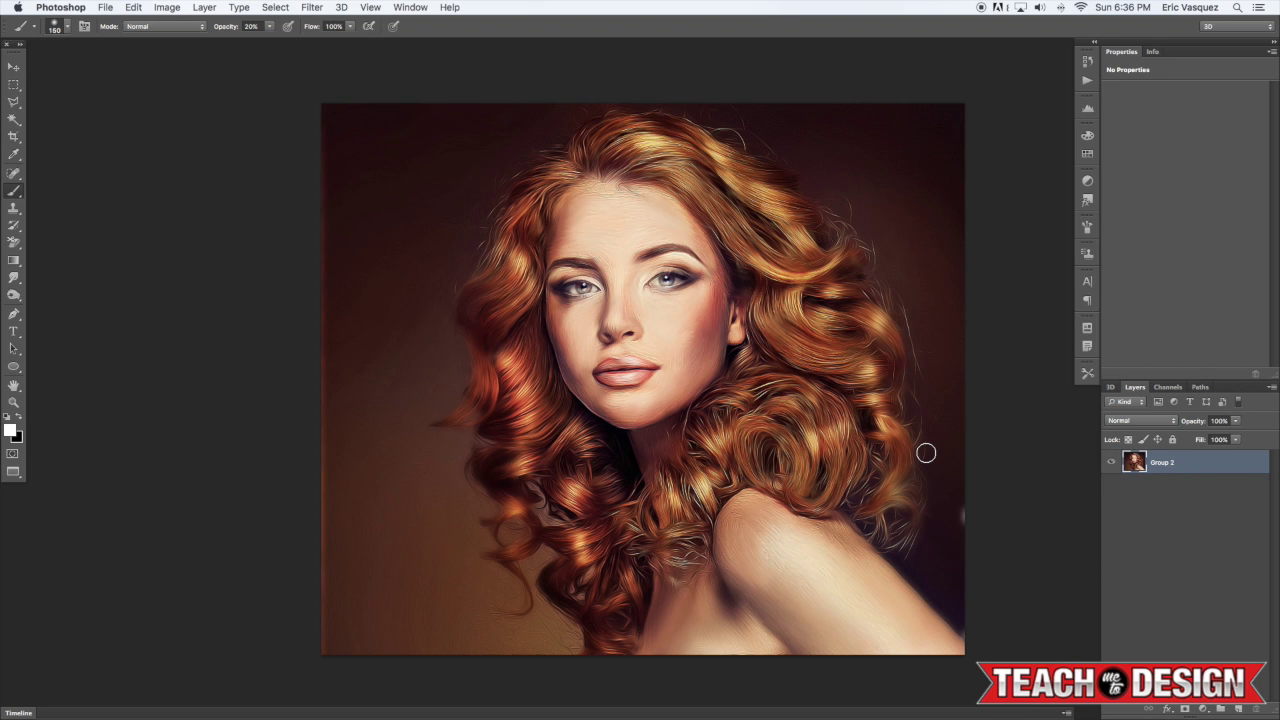
{"action": "key", "text": "super+plus"}
{"action": "left_click_drag", "start_coordinate": [923, 452], "coordinate": [676, 337]}
{"action": "key", "text": "s"}
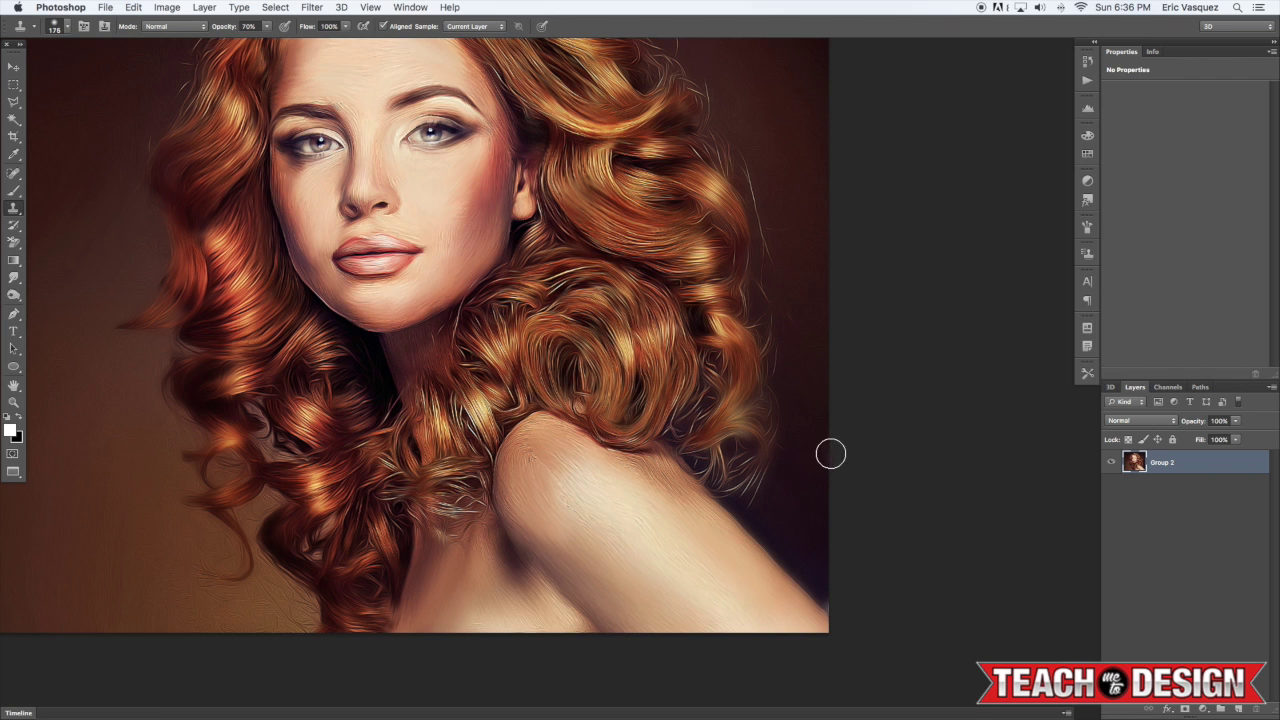
{"action": "left_click", "coordinate": [817, 554], "text": "alt"}
{"action": "left_click_drag", "start_coordinate": [737, 471], "coordinate": [963, 523]}
Crop a thin strip off the image's left edge
{"action": "left_click_drag", "start_coordinate": [509, 466], "coordinate": [553, 620]}
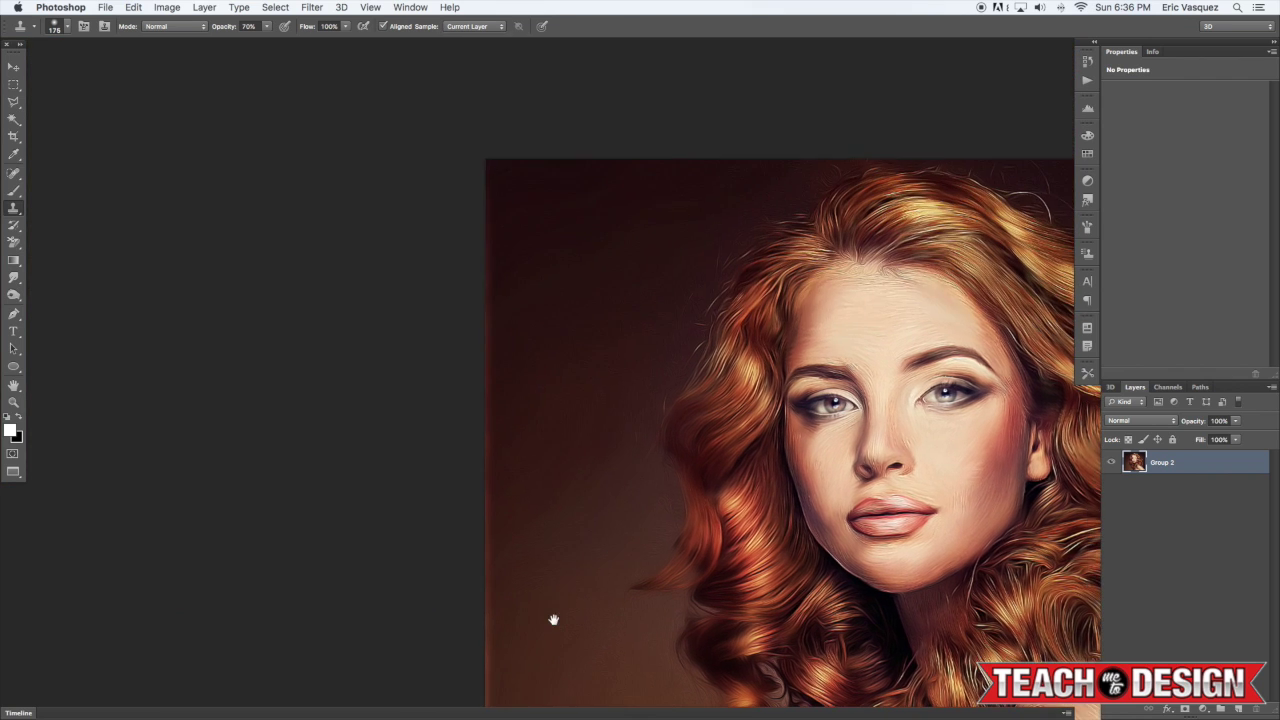
{"action": "left_click_drag", "start_coordinate": [749, 414], "coordinate": [420, 437]}
{"action": "left_click_drag", "start_coordinate": [660, 556], "coordinate": [628, 514]}
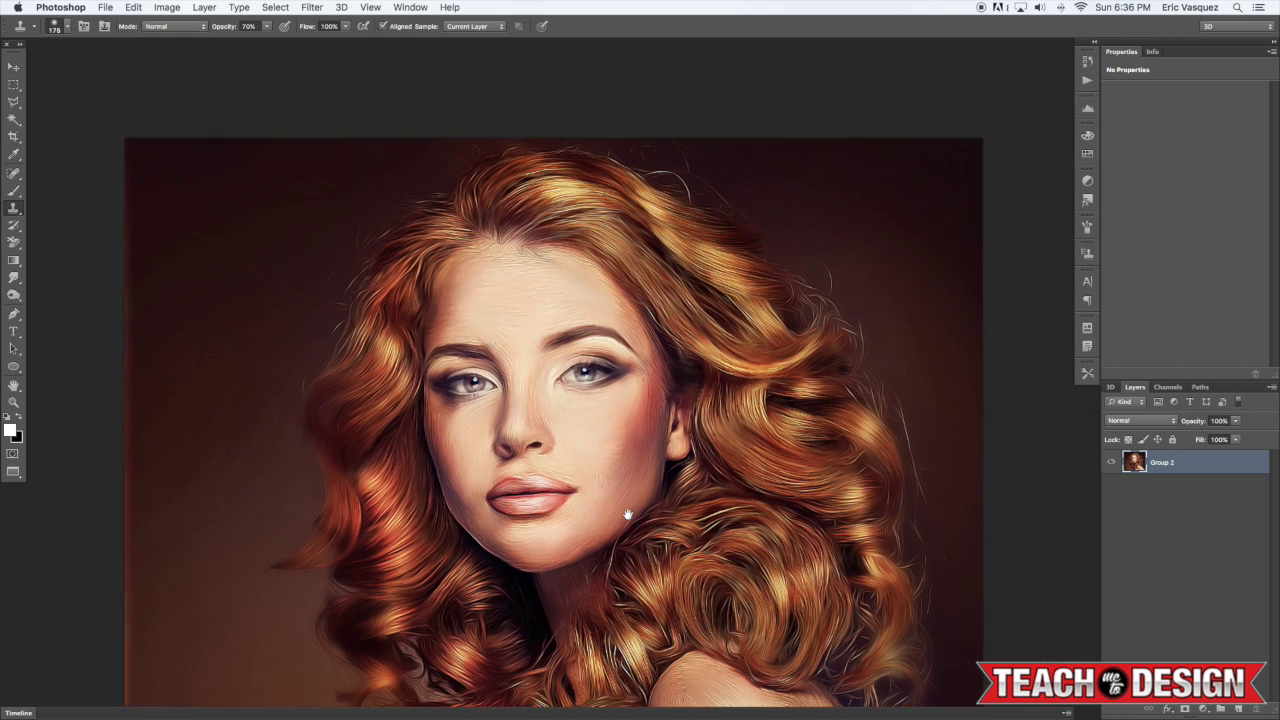
{"action": "key", "text": "super+0"}
{"action": "key", "text": "c"}
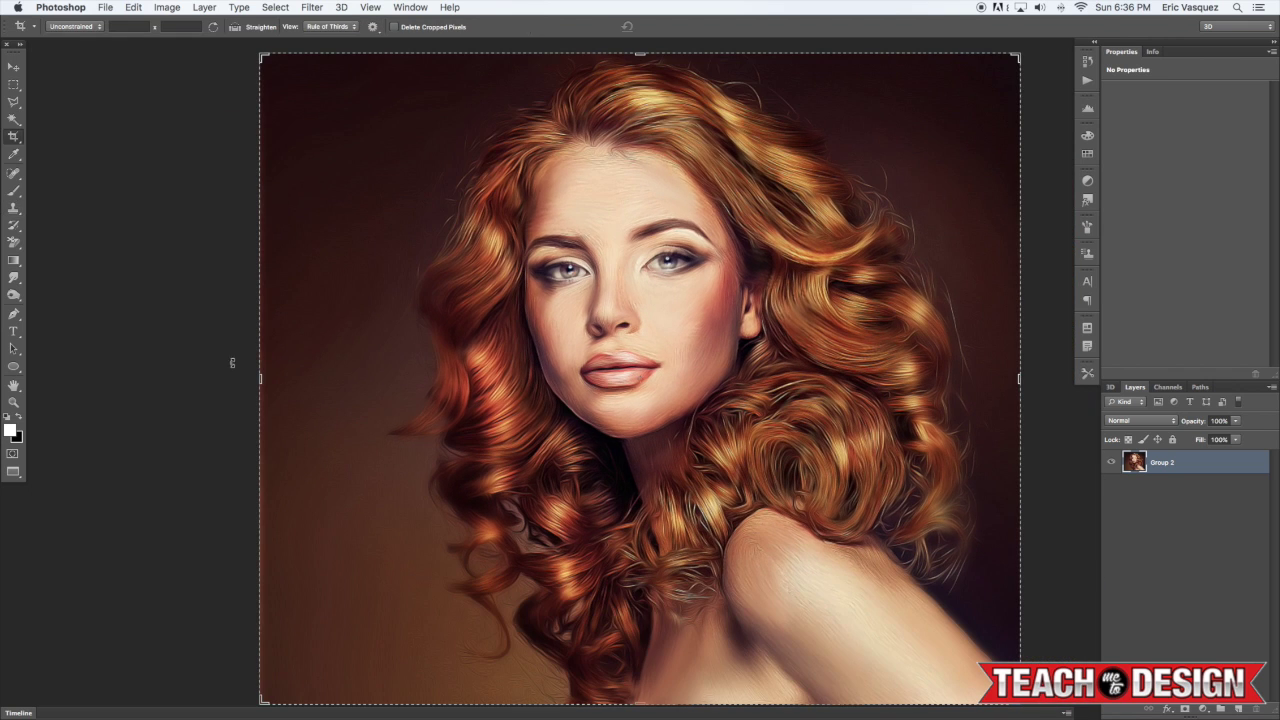
{"action": "mouse_move", "coordinate": [260, 378]}
{"action": "left_mouse_down"}
{"action": "mouse_move", "coordinate": [265, 365]}
{"action": "mouse_move", "coordinate": [263, 378]}
{"action": "left_mouse_up"}
{"action": "key", "text": "Return"}
{"action": "left_click", "coordinate": [264, 378]}
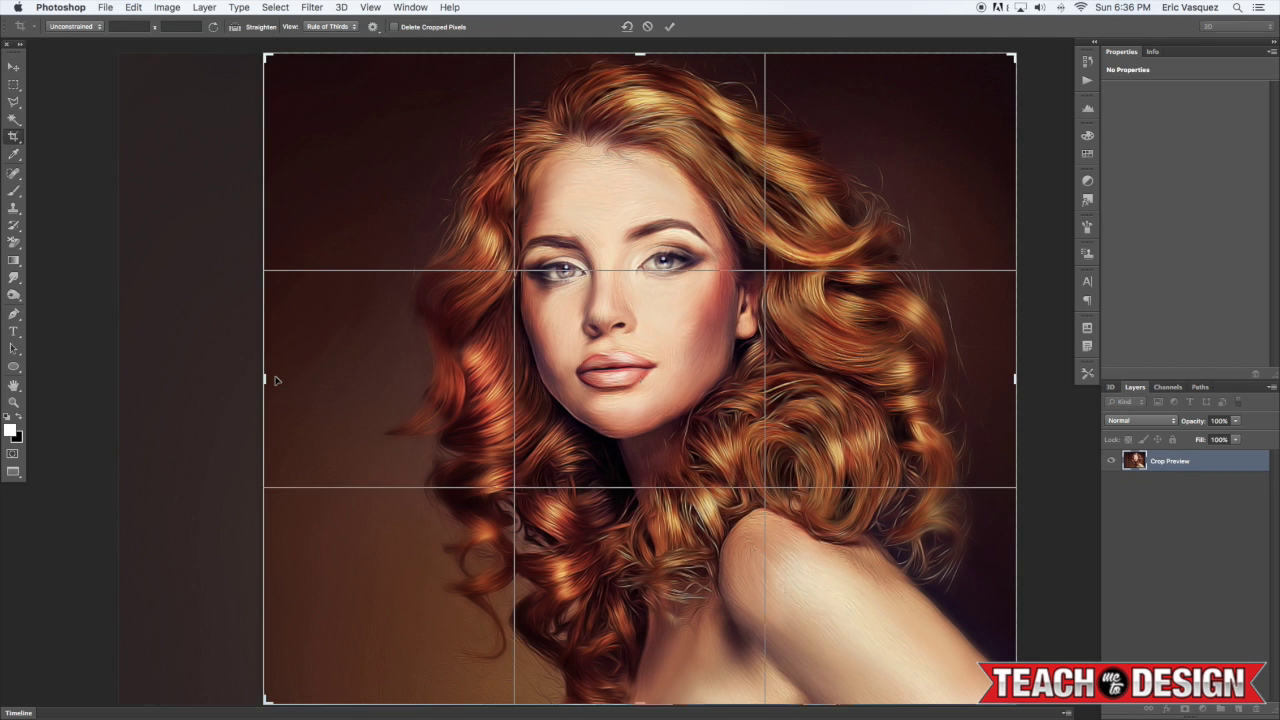
{"action": "key", "text": "v"}
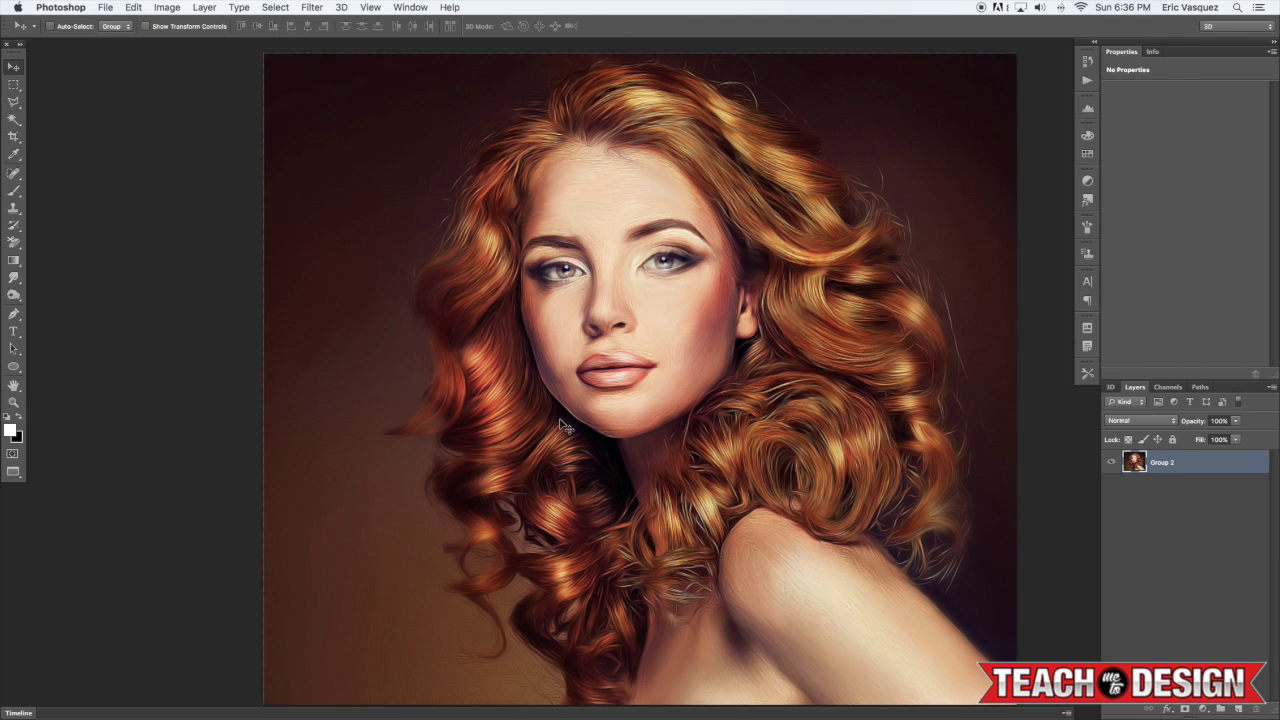
Add a Hue/Saturation adjustment layer above the portrait with saturation at -7 and compare the image with and without it
{"action": "key", "text": "super+minus"}
{"action": "left_click_drag", "start_coordinate": [697, 344], "coordinate": [669, 348]}
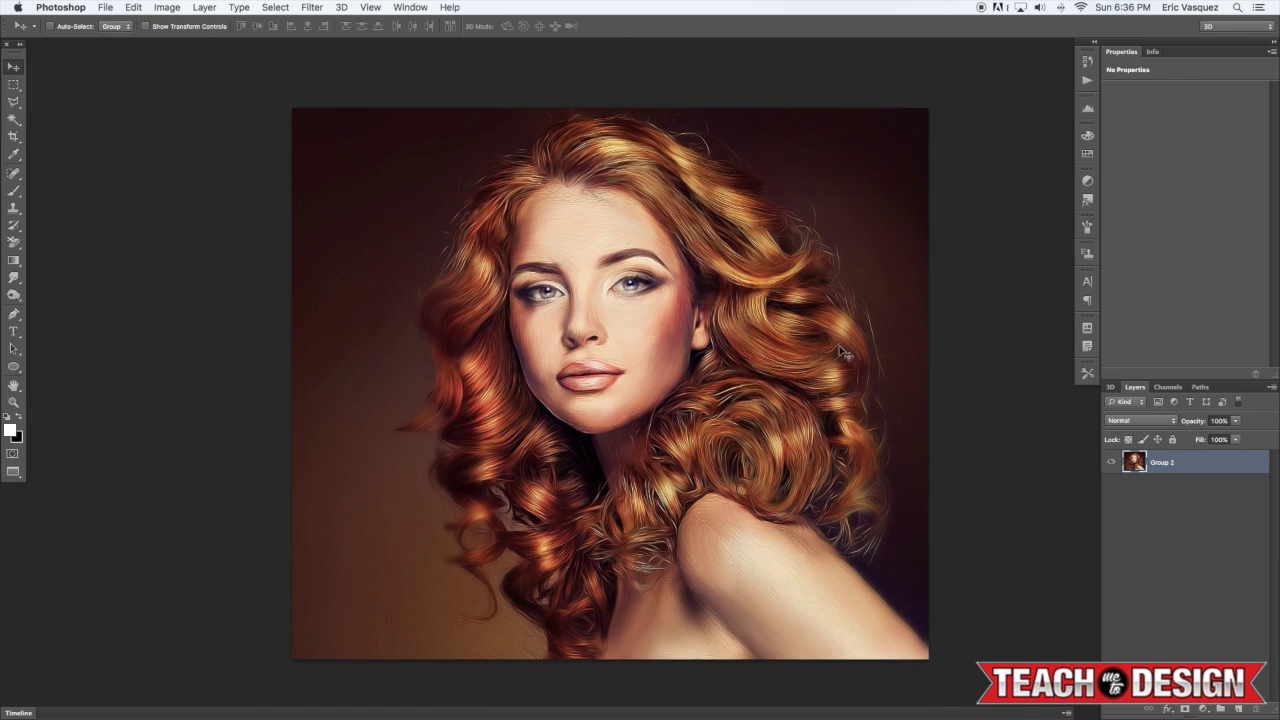
{"action": "left_click", "coordinate": [1110, 462]}
{"action": "left_click", "coordinate": [1110, 462]}
{"action": "left_click_drag", "start_coordinate": [890, 367], "coordinate": [878, 371]}
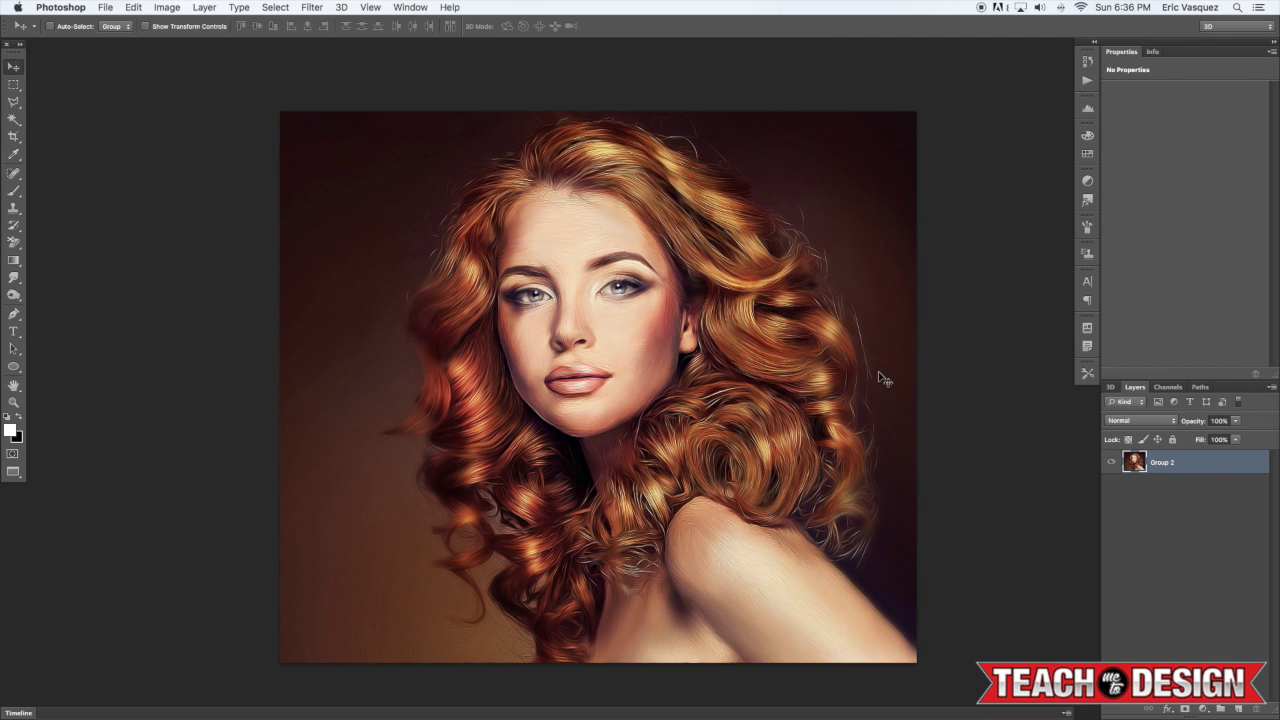
{"action": "left_click", "coordinate": [1197, 708]}
{"action": "left_click", "coordinate": [1215, 600]}
{"action": "mouse_move", "coordinate": [1185, 166]}
{"action": "left_mouse_down"}
{"action": "mouse_move", "coordinate": [1169, 166]}
{"action": "mouse_move", "coordinate": [1204, 168]}
{"action": "left_mouse_up"}
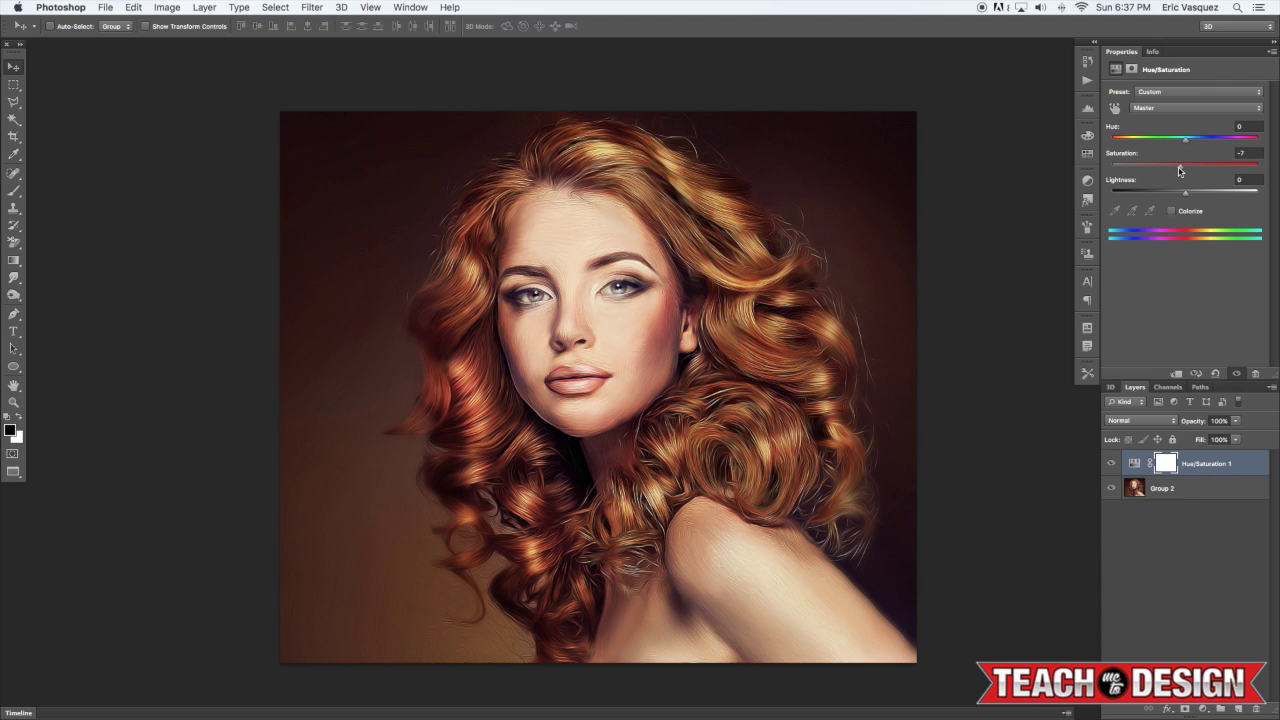
{"action": "left_click", "coordinate": [1112, 466]}
{"action": "left_click", "coordinate": [1112, 466]}
Merge the Hue/Saturation adjustment with the portrait layer and duplicate the merged layer
{"action": "left_click_drag", "start_coordinate": [944, 434], "coordinate": [939, 439]}
{"action": "key", "text": "super+equal"}
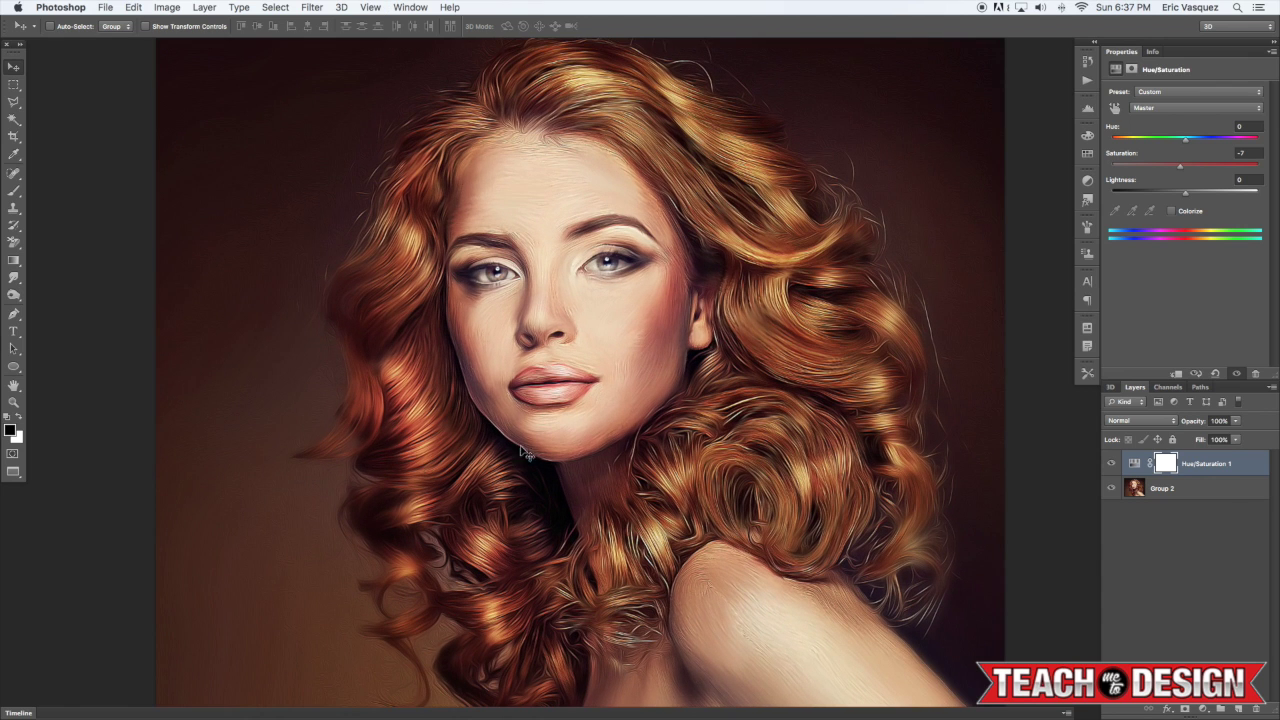
{"action": "key", "text": "super+e"}
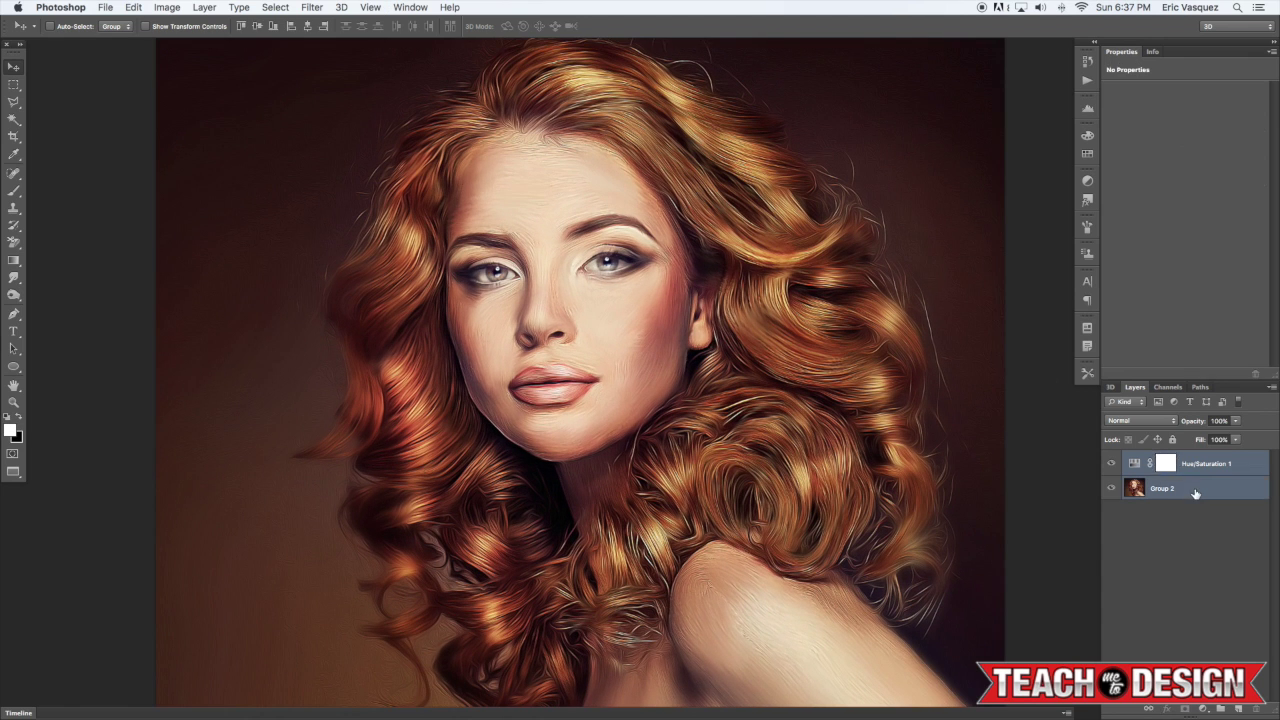
{"action": "key", "text": "super+j"}
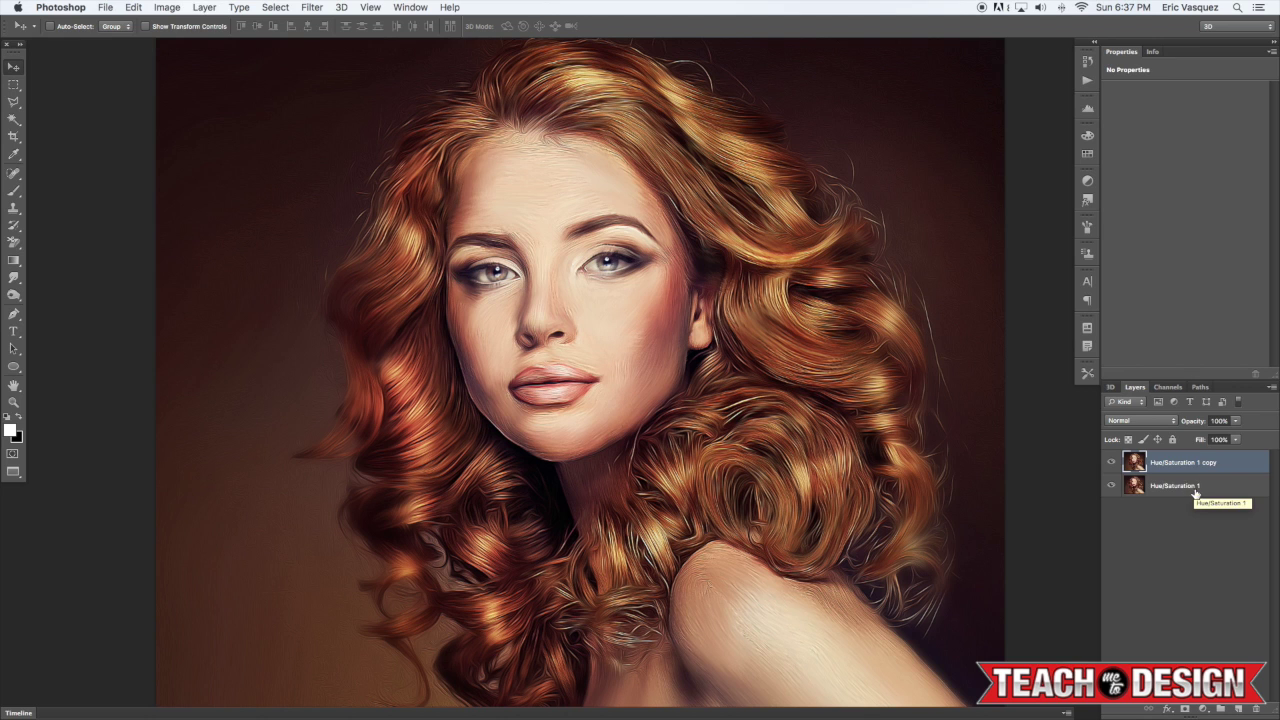
Open Liquify on the duplicate and freeze the face, surrounding hair and upper shoulder at brush size 500, leaving the lower jaw edge unmasked
{"action": "left_click", "coordinate": [312, 7]}
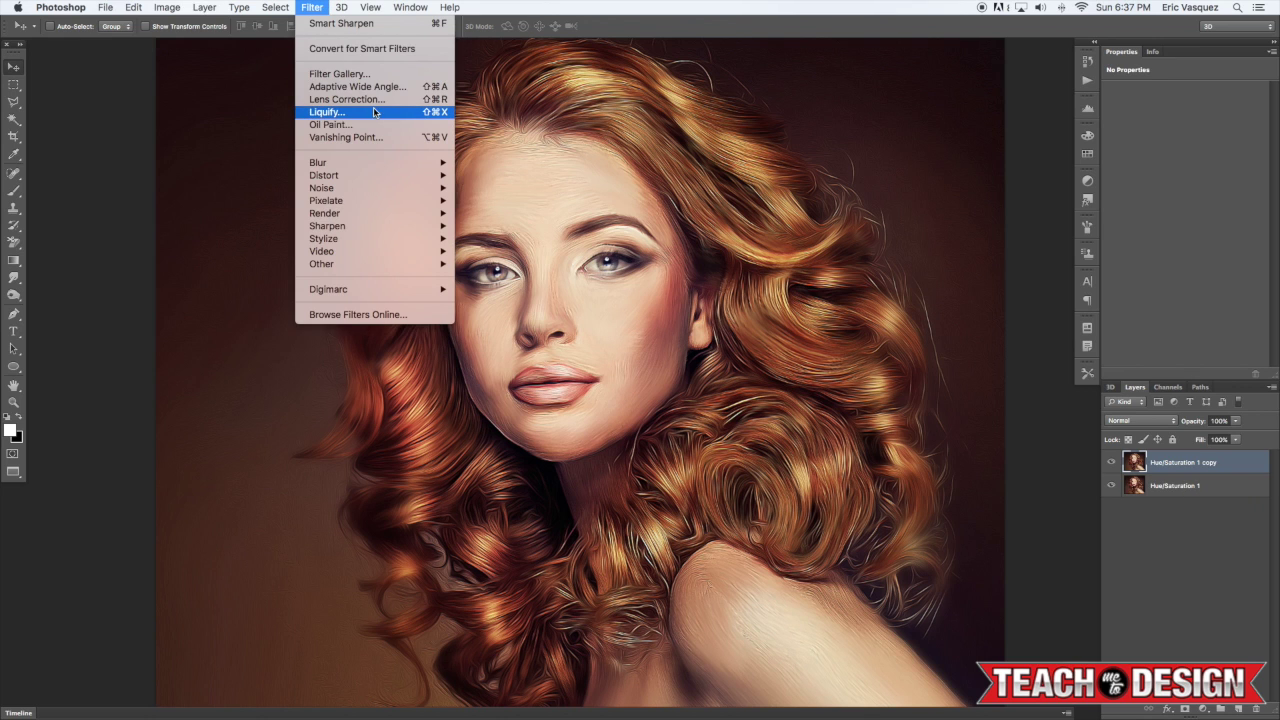
{"action": "left_click", "coordinate": [325, 112]}
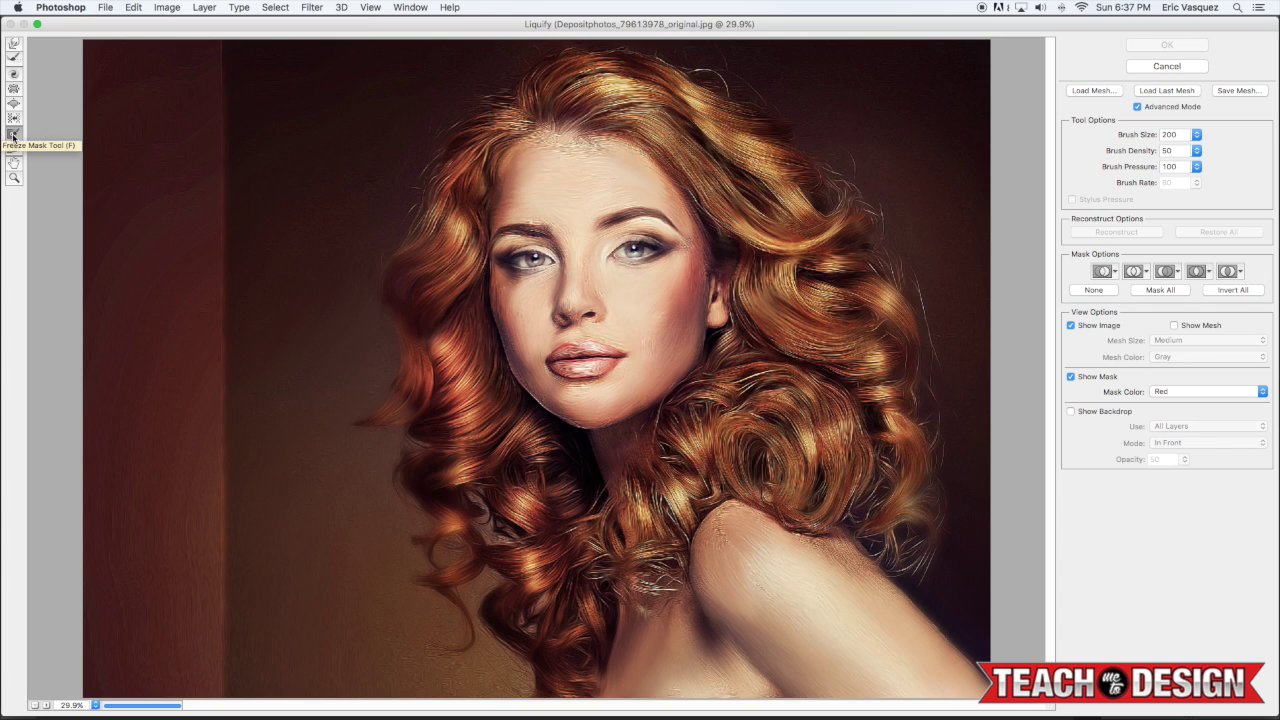
{"action": "left_click", "coordinate": [13, 135]}
{"action": "mouse_move", "coordinate": [491, 306]}
{"action": "left_mouse_down"}
{"action": "mouse_move", "coordinate": [472, 367]}
{"action": "mouse_move", "coordinate": [454, 313]}
{"action": "mouse_move", "coordinate": [430, 326]}
{"action": "mouse_move", "coordinate": [557, 263]}
{"action": "mouse_move", "coordinate": [654, 331]}
{"action": "mouse_move", "coordinate": [457, 254]}
{"action": "mouse_move", "coordinate": [615, 306]}
{"action": "mouse_move", "coordinate": [623, 278]}
{"action": "mouse_move", "coordinate": [514, 202]}
{"action": "mouse_move", "coordinate": [467, 270]}
{"action": "mouse_move", "coordinate": [550, 212]}
{"action": "mouse_move", "coordinate": [504, 174]}
{"action": "mouse_move", "coordinate": [547, 167]}
{"action": "mouse_move", "coordinate": [817, 280]}
{"action": "mouse_move", "coordinate": [613, 204]}
{"action": "mouse_move", "coordinate": [655, 240]}
{"action": "mouse_move", "coordinate": [693, 355]}
{"action": "mouse_move", "coordinate": [683, 459]}
{"action": "mouse_move", "coordinate": [641, 530]}
{"action": "mouse_move", "coordinate": [573, 523]}
{"action": "mouse_move", "coordinate": [431, 466]}
{"action": "mouse_move", "coordinate": [465, 442]}
{"action": "mouse_move", "coordinate": [450, 360]}
{"action": "mouse_move", "coordinate": [475, 423]}
{"action": "mouse_move", "coordinate": [545, 476]}
{"action": "mouse_move", "coordinate": [605, 480]}
{"action": "mouse_move", "coordinate": [649, 465]}
{"action": "mouse_move", "coordinate": [564, 500]}
{"action": "mouse_move", "coordinate": [487, 439]}
{"action": "mouse_move", "coordinate": [449, 361]}
{"action": "mouse_move", "coordinate": [558, 285]}
{"action": "mouse_move", "coordinate": [613, 281]}
{"action": "mouse_move", "coordinate": [614, 325]}
{"action": "mouse_move", "coordinate": [565, 328]}
{"action": "mouse_move", "coordinate": [674, 391]}
{"action": "mouse_move", "coordinate": [676, 424]}
{"action": "mouse_move", "coordinate": [628, 397]}
{"action": "mouse_move", "coordinate": [571, 318]}
{"action": "mouse_move", "coordinate": [472, 340]}
{"action": "mouse_move", "coordinate": [689, 237]}
{"action": "mouse_move", "coordinate": [859, 311]}
{"action": "mouse_move", "coordinate": [776, 234]}
{"action": "mouse_move", "coordinate": [809, 381]}
{"action": "mouse_move", "coordinate": [687, 561]}
{"action": "mouse_move", "coordinate": [673, 547]}
{"action": "mouse_move", "coordinate": [758, 496]}
{"action": "mouse_move", "coordinate": [583, 494]}
{"action": "left_mouse_up"}
{"action": "key", "text": "bracketright"}
{"action": "key", "text": "bracketright"}
{"action": "key", "text": "bracketright"}
{"action": "key", "text": "bracketright"}
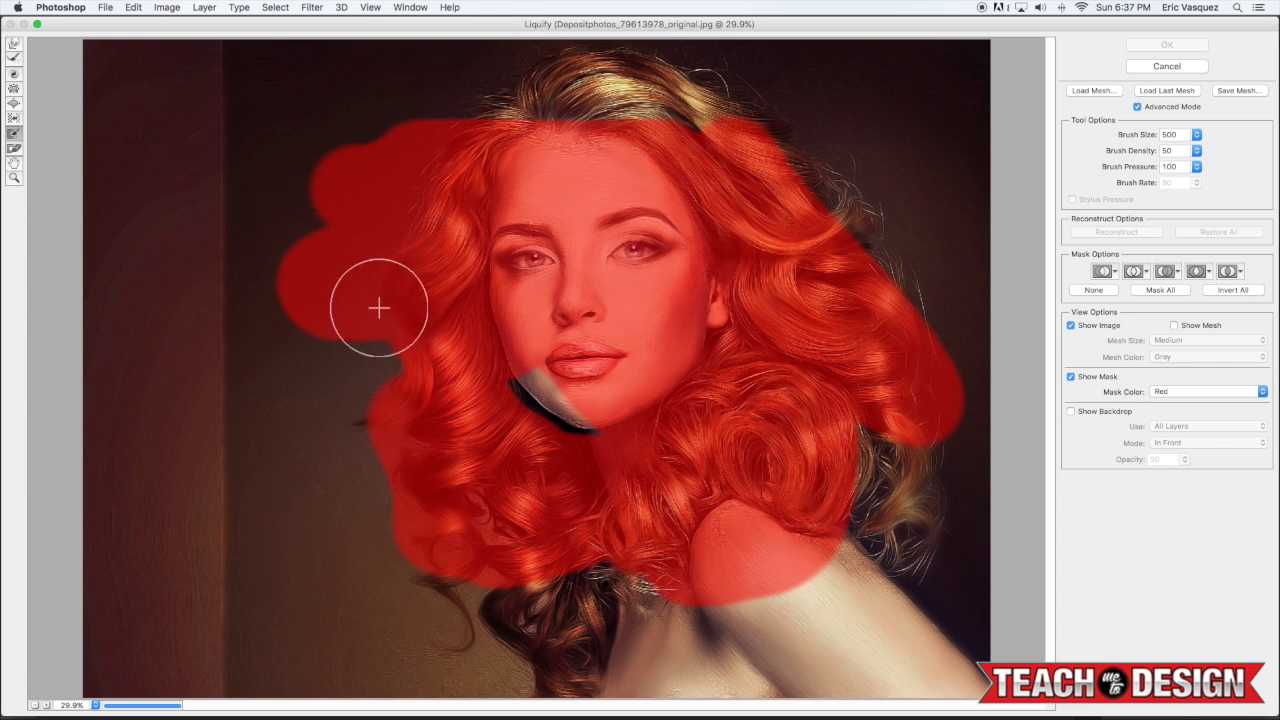
Reshape the unmasked lower jaw edge with the Forward Warp tool and apply the Liquify filter
{"action": "left_click", "coordinate": [14, 43]}
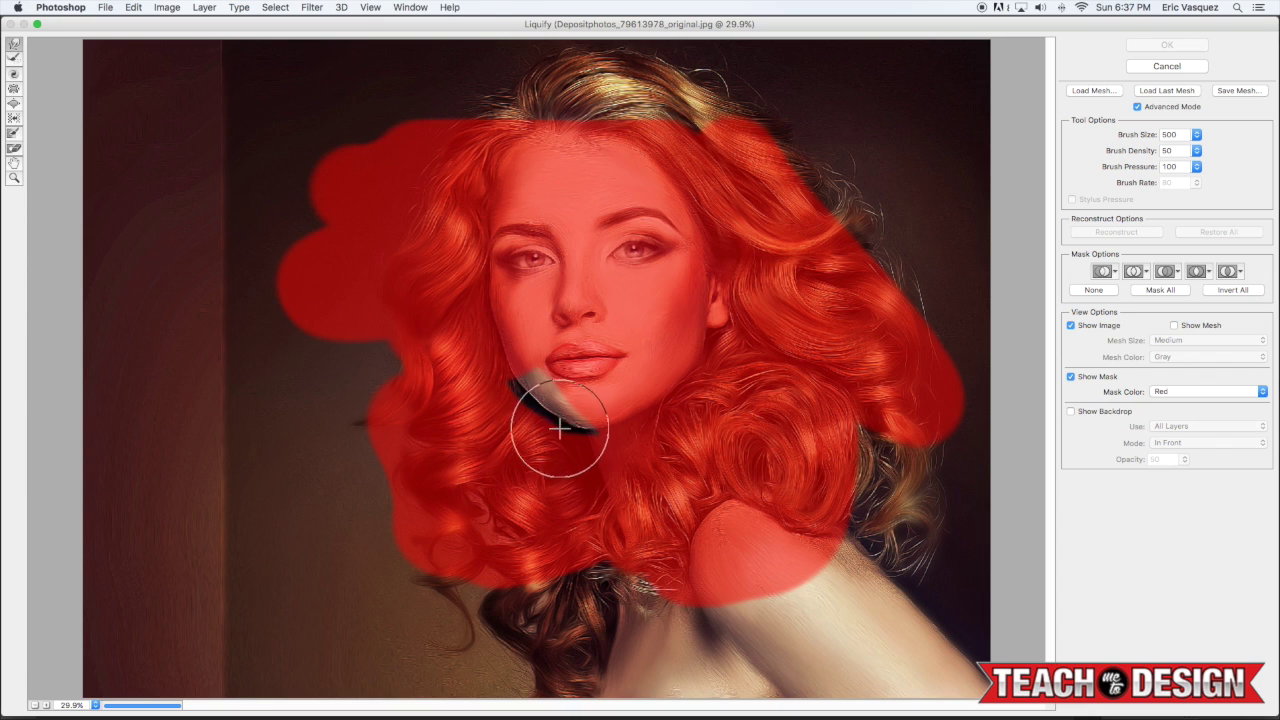
{"action": "left_click_drag", "start_coordinate": [565, 408], "coordinate": [563, 409]}
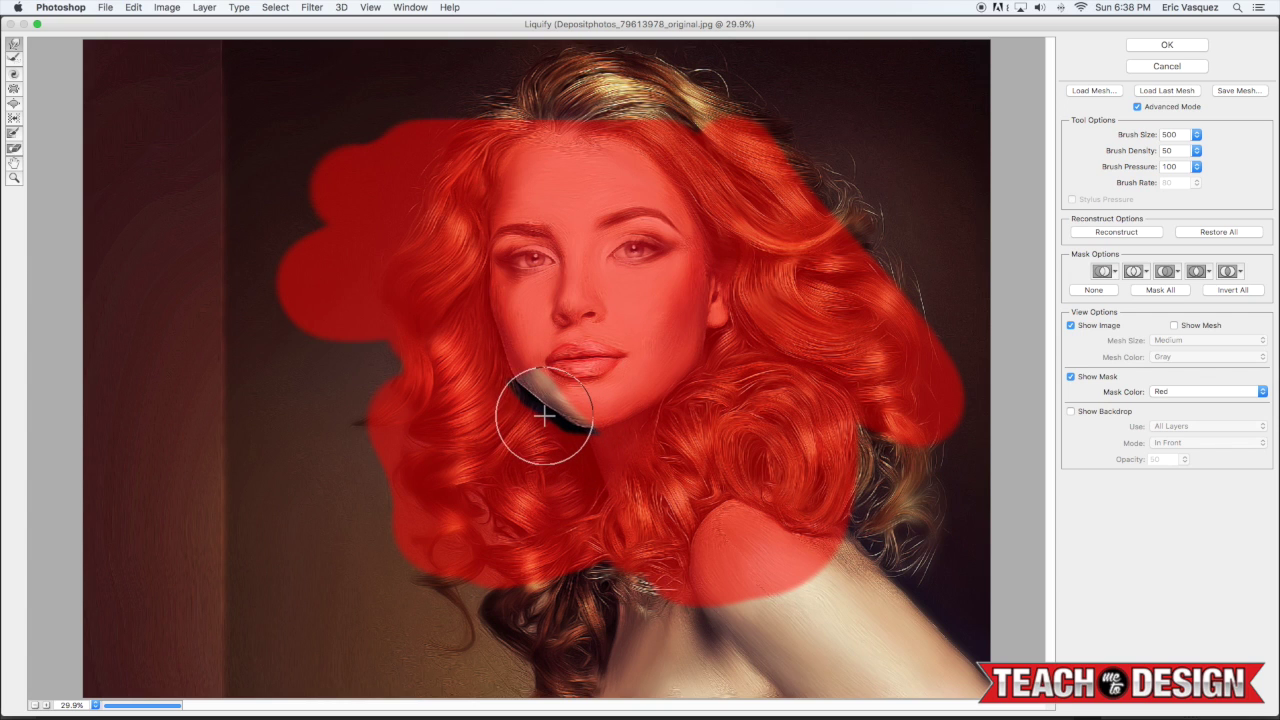
{"action": "left_click", "coordinate": [1150, 48]}
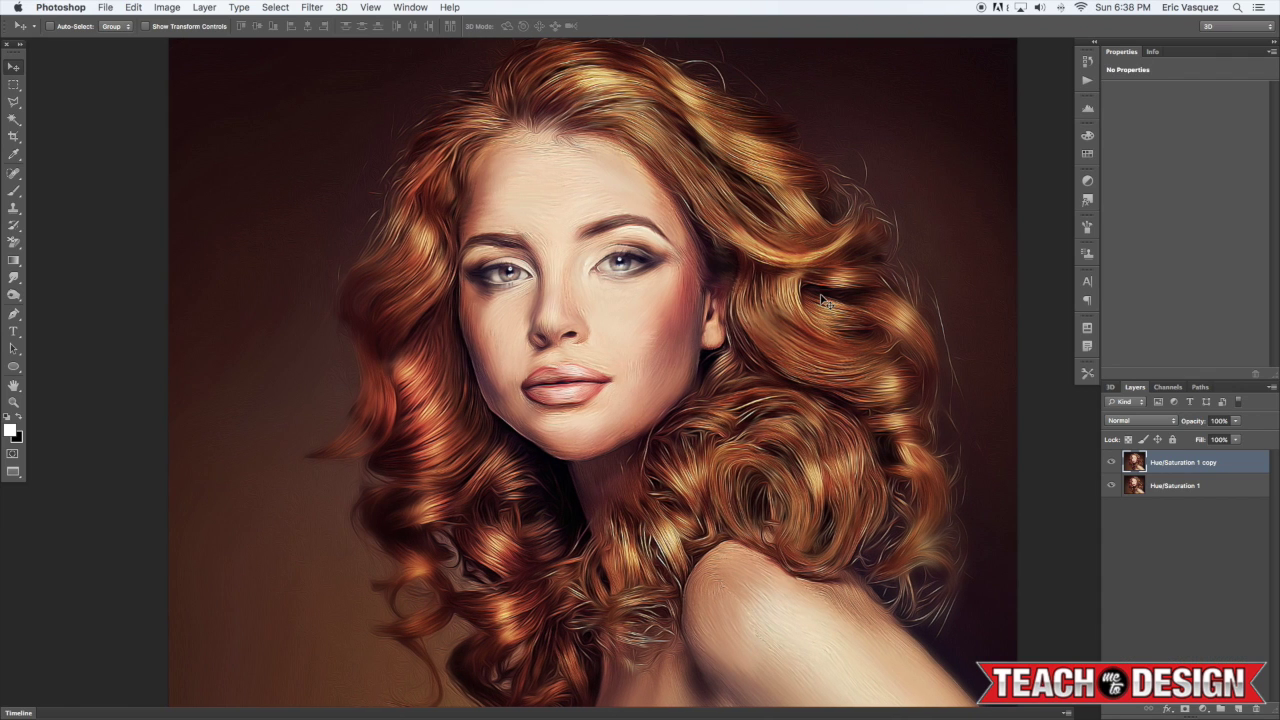
Compare the portrait with and without the liquified Hue/Saturation 1 copy layer, leaving that layer hidden
{"action": "scroll", "coordinate": [811, 318], "scroll_direction": "down", "scroll_amount": 1}
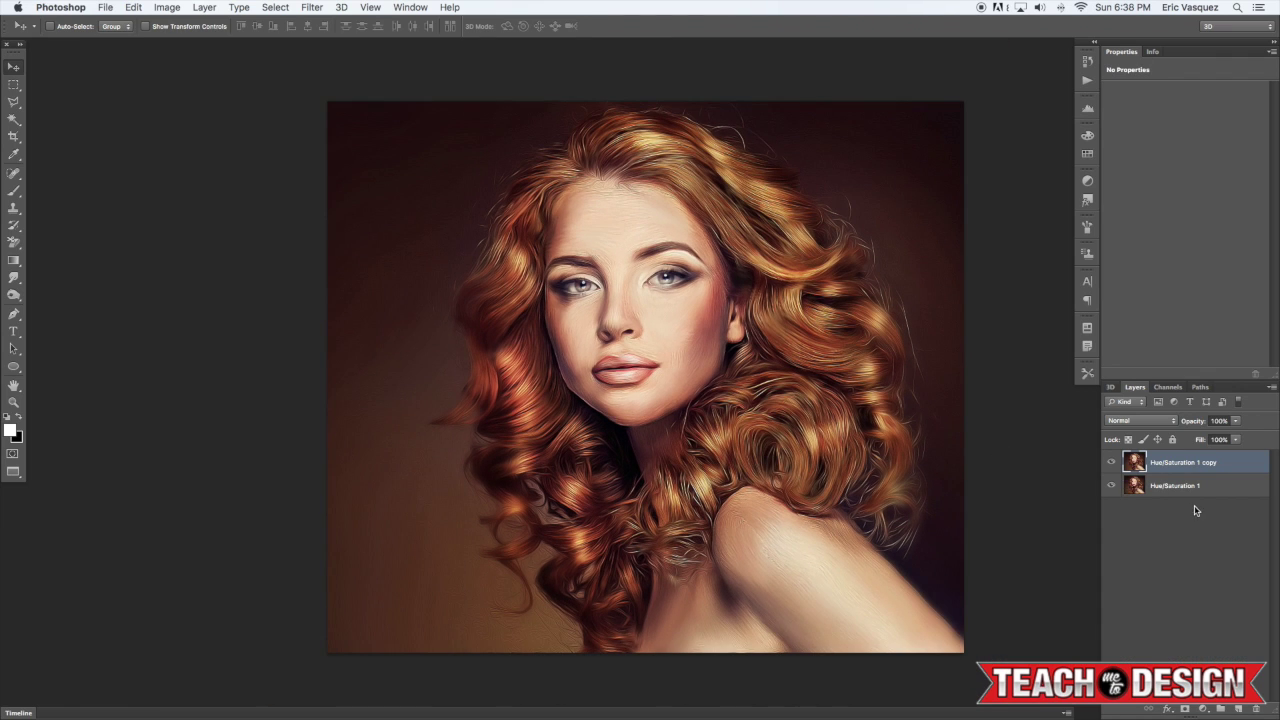
{"action": "left_click", "coordinate": [1112, 464]}
{"action": "left_click", "coordinate": [1112, 464]}
{"action": "left_click", "coordinate": [1112, 464]}
{"action": "left_click", "coordinate": [1112, 464]}
{"action": "left_click", "coordinate": [1112, 464]}
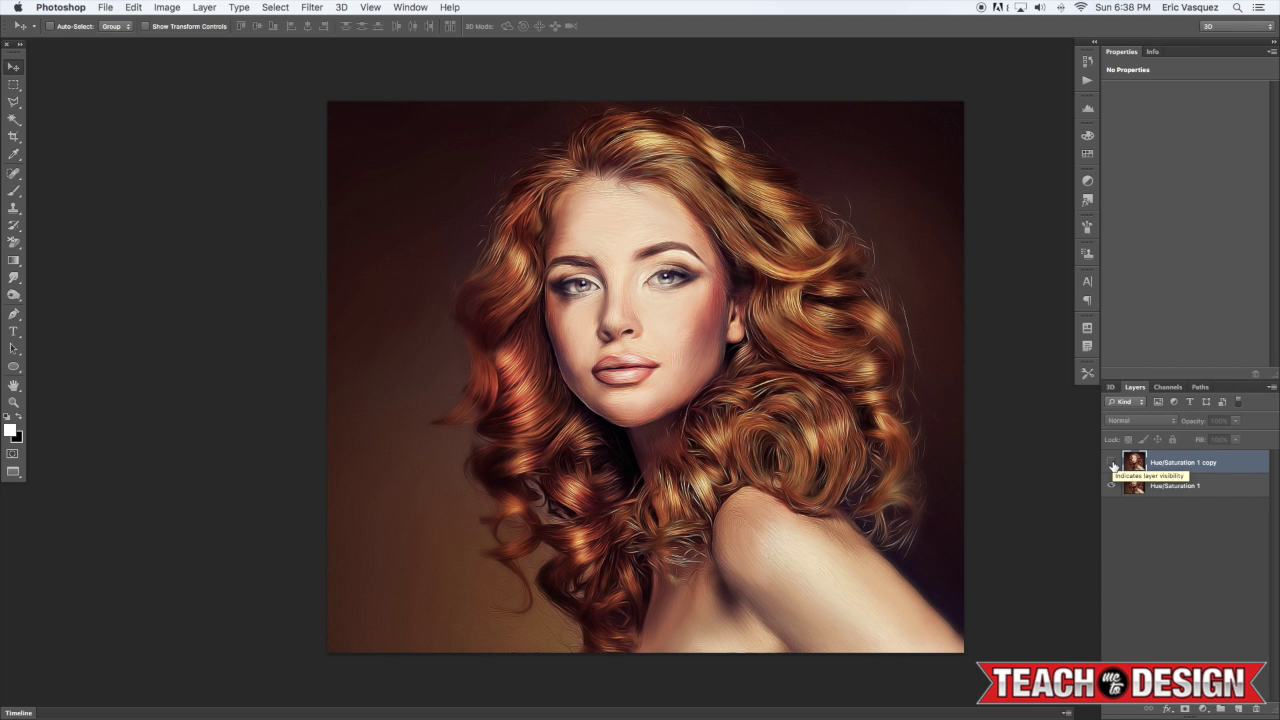
Duplicate the Hue/Saturation 1 base layer and open the Liquify filter on the duplicate
{"action": "key", "text": "super+equal"}
{"action": "left_click", "coordinate": [1184, 489]}
{"action": "key", "text": "super+j"}
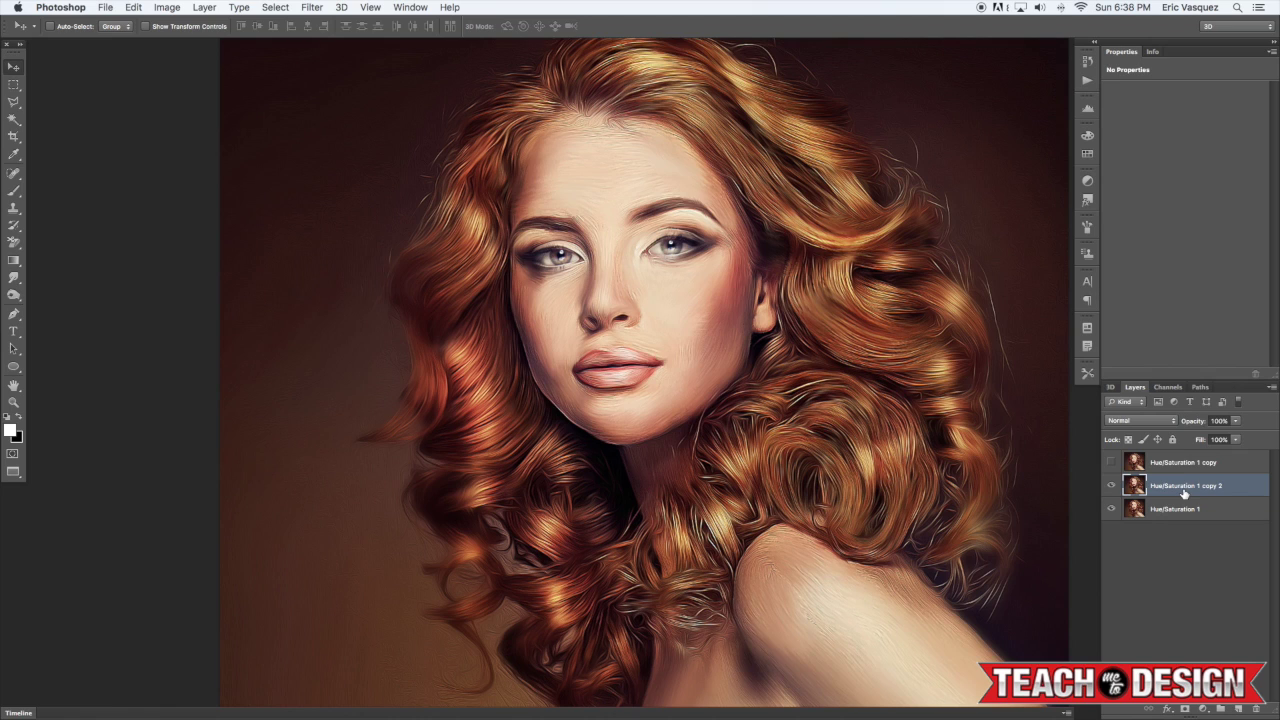
{"action": "left_click", "coordinate": [312, 7]}
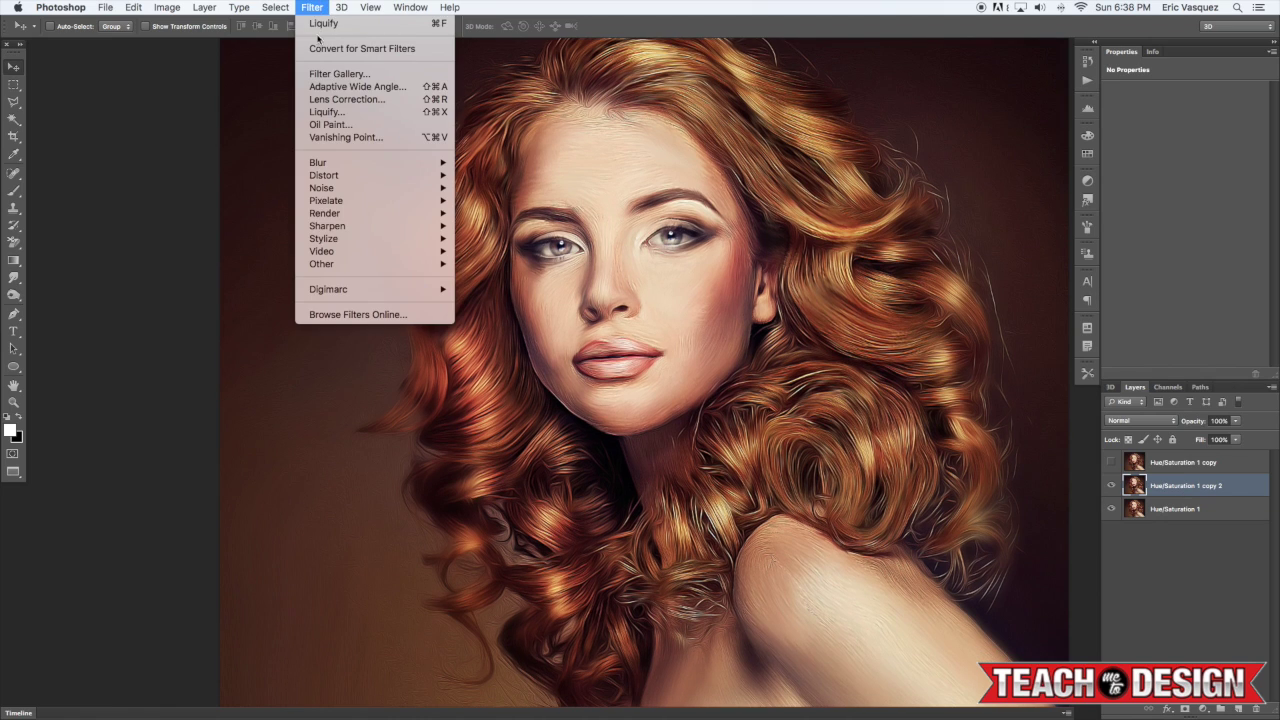
{"action": "left_click", "coordinate": [330, 111]}
Nudge the lower jaw and chin contour with the Forward Warp tool, reducing the brush size to 150, and apply the Liquify filter
{"action": "key", "text": "super+equal"}
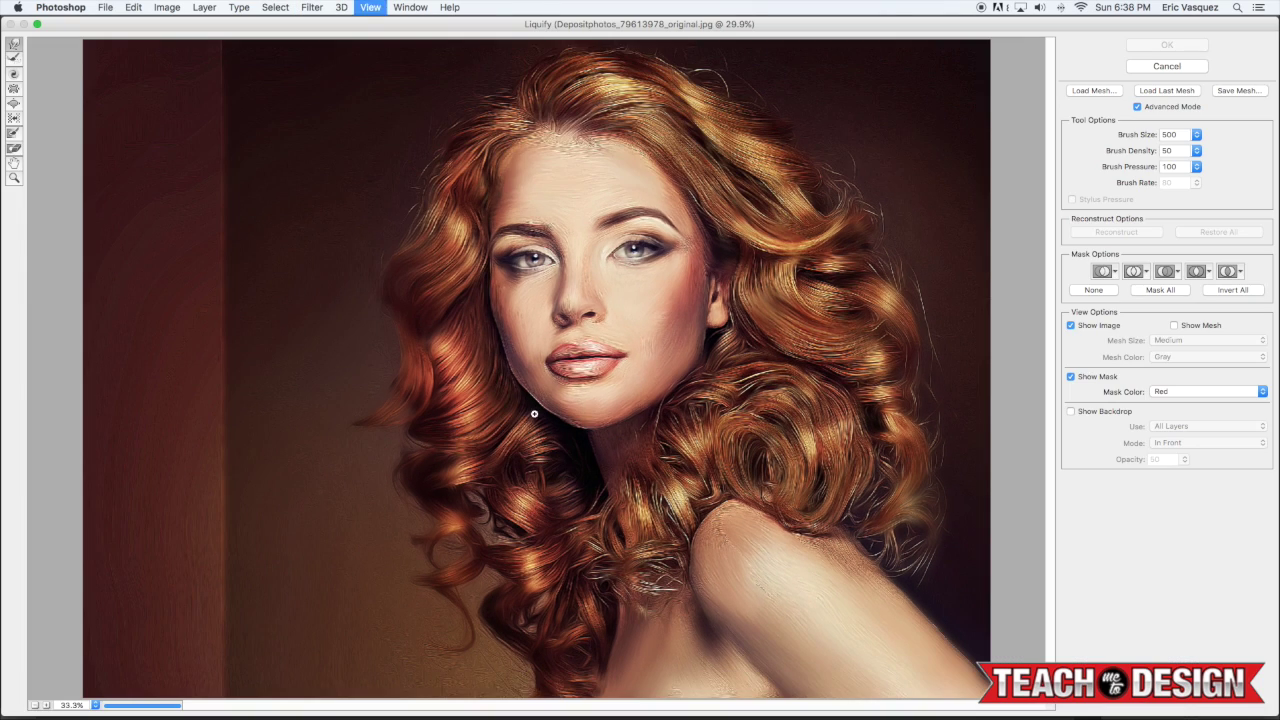
{"action": "key", "text": "bracketleft"}
{"action": "key", "text": "bracketleft"}
{"action": "key", "text": "bracketleft"}
{"action": "key", "text": "bracketleft"}
{"action": "key", "text": "bracketleft"}
{"action": "key", "text": "bracketleft"}
{"action": "key", "text": "bracketleft"}
{"action": "key", "text": "bracketleft"}
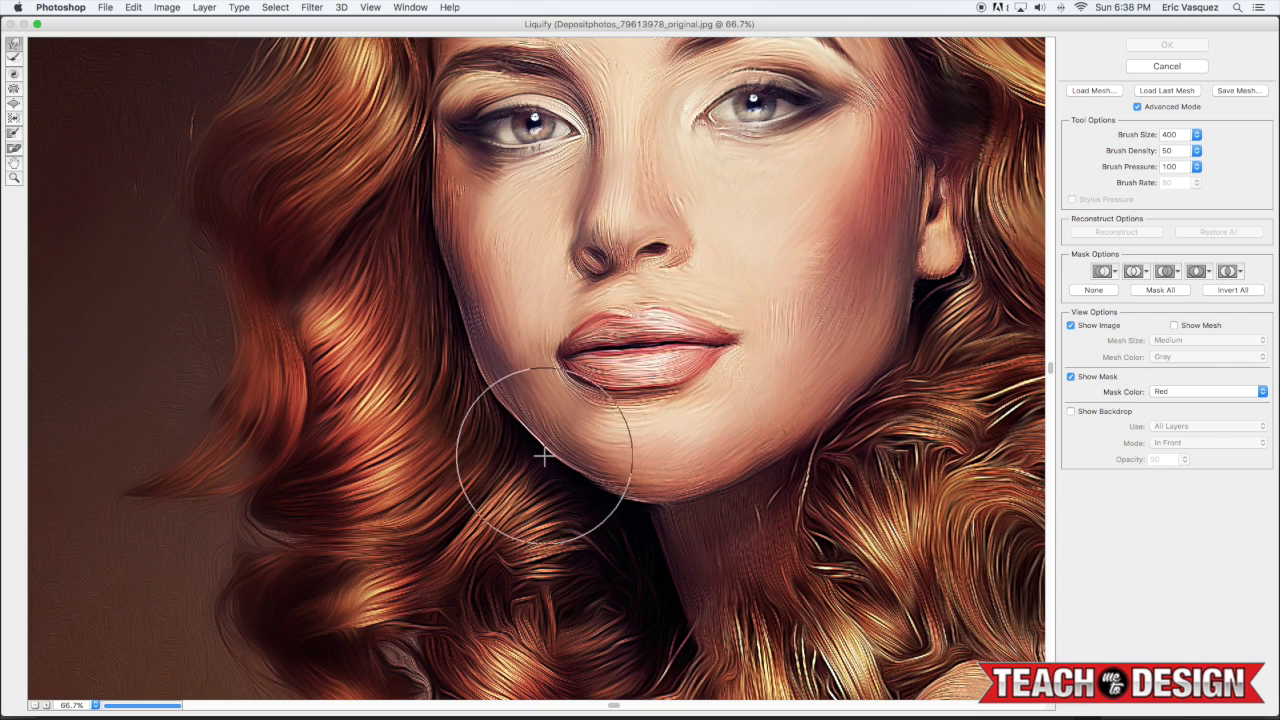
{"action": "left_click_drag", "start_coordinate": [543, 451], "coordinate": [549, 457]}
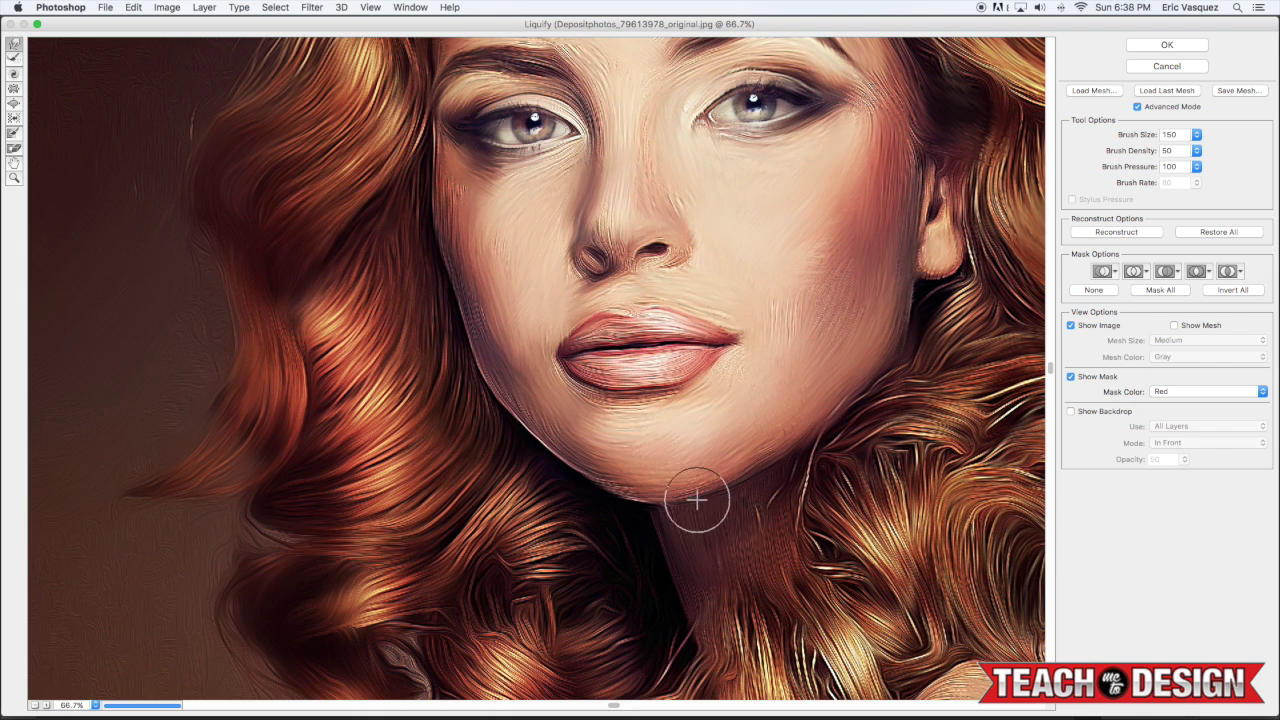
{"action": "left_click", "coordinate": [1167, 45]}
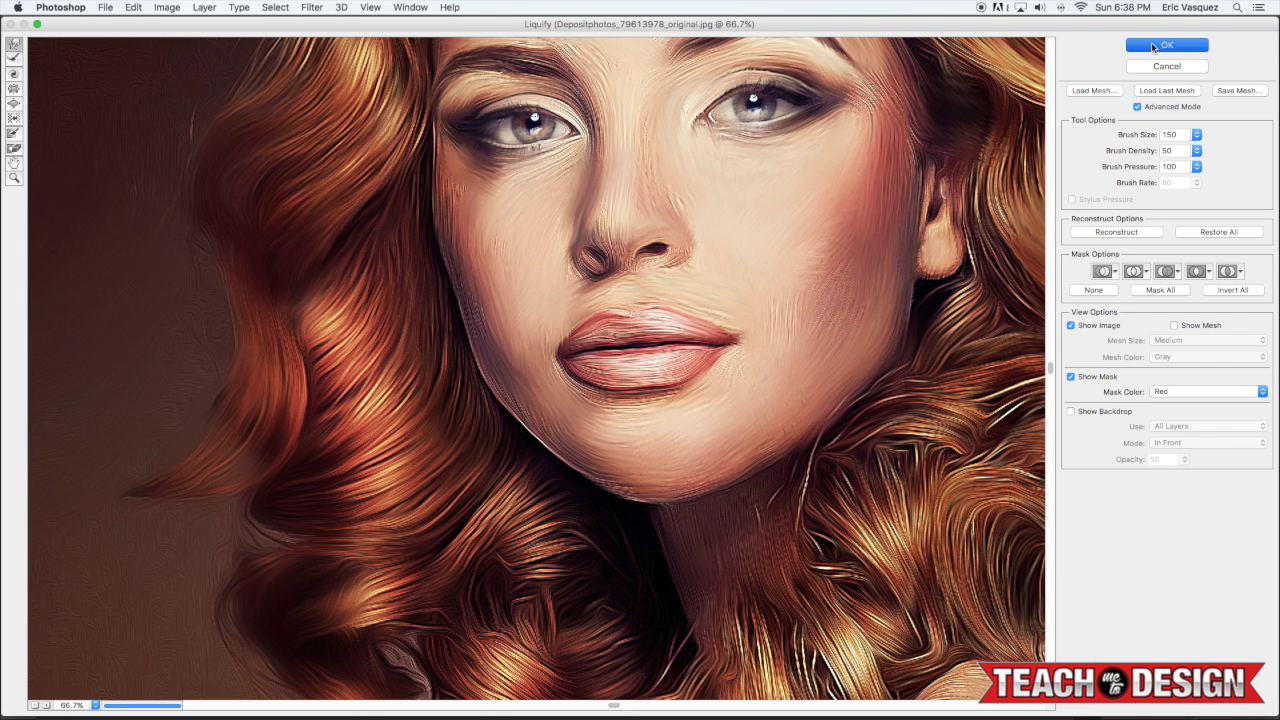
Merge all three portrait layers, including the hidden liquified copy, into a single layer
{"action": "left_click_drag", "start_coordinate": [658, 322], "coordinate": [536, 339]}
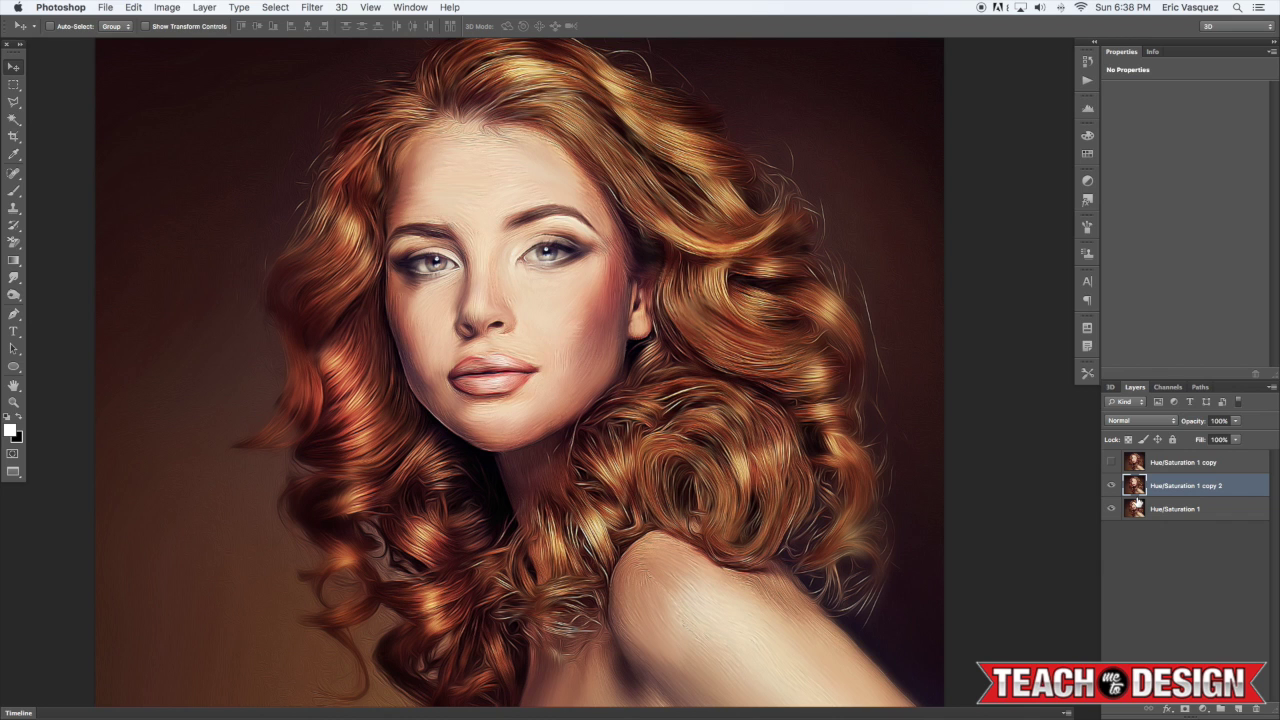
{"action": "left_click", "coordinate": [1173, 464]}
{"action": "left_click", "coordinate": [1183, 510], "text": "shift"}
{"action": "key", "text": "super+e"}
{"action": "left_click_drag", "start_coordinate": [636, 304], "coordinate": [664, 321]}
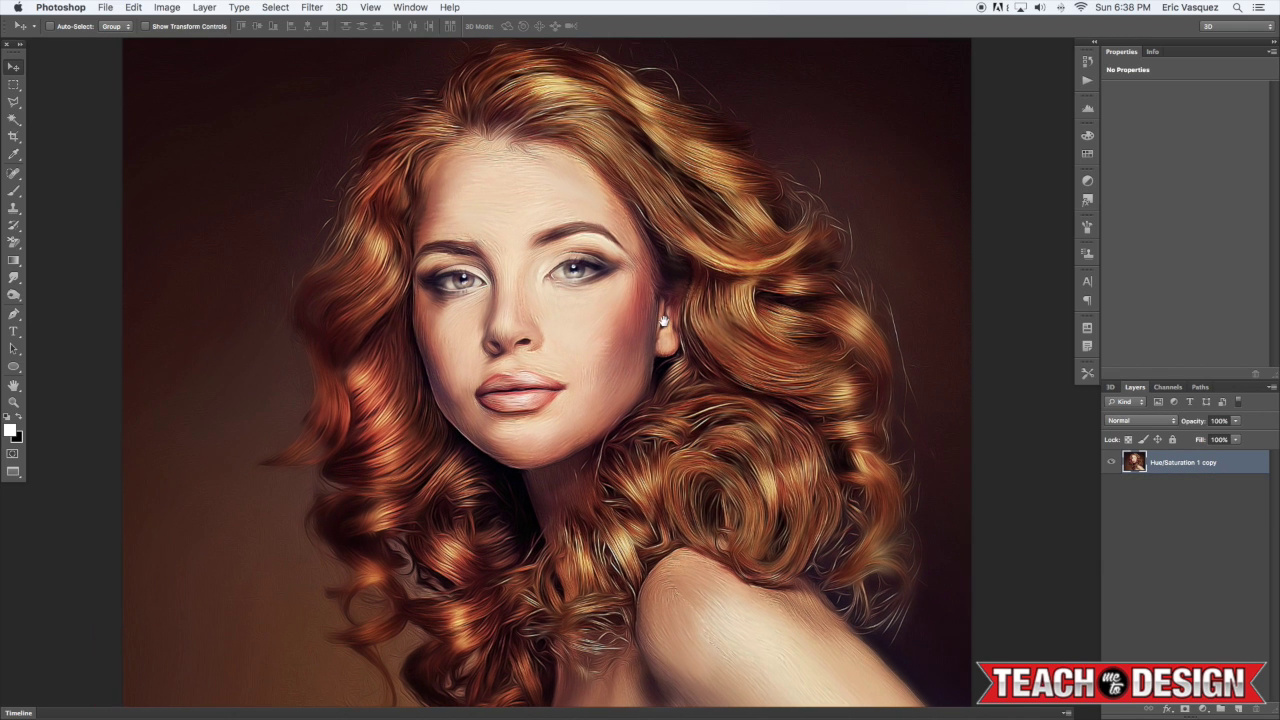
{"action": "scroll", "coordinate": [726, 288], "scroll_direction": "left", "scroll_amount": 2}
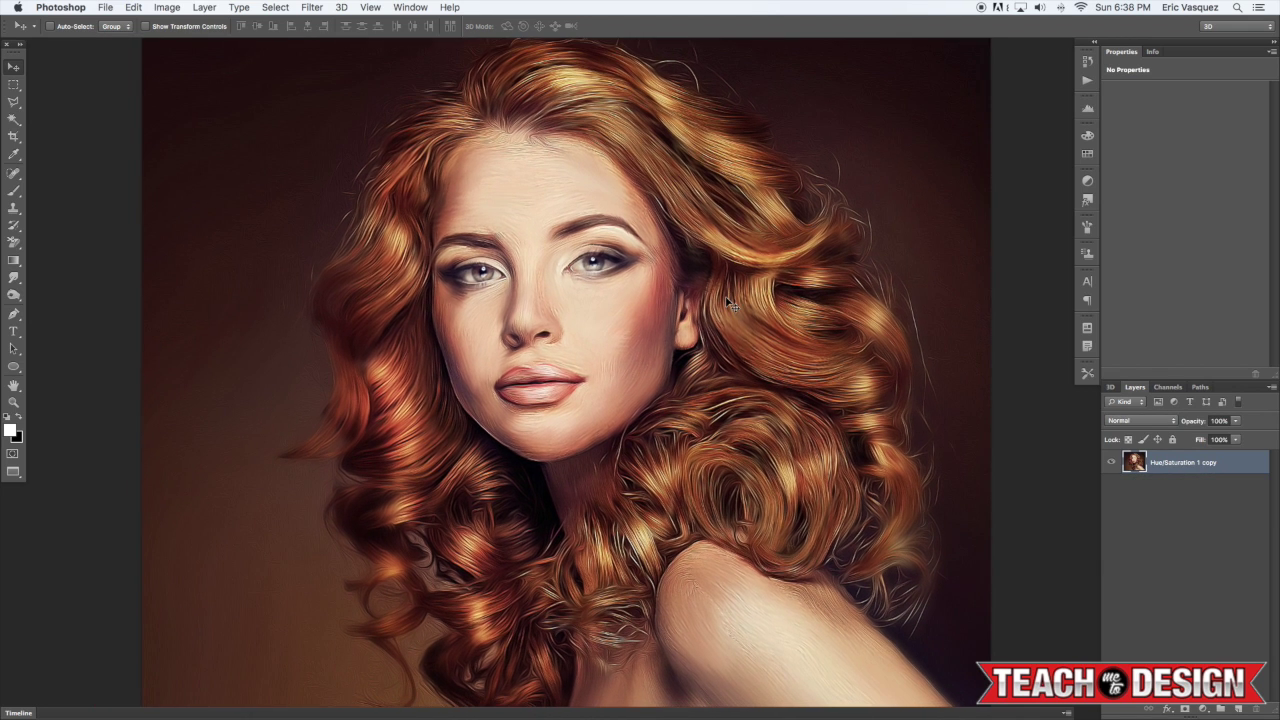